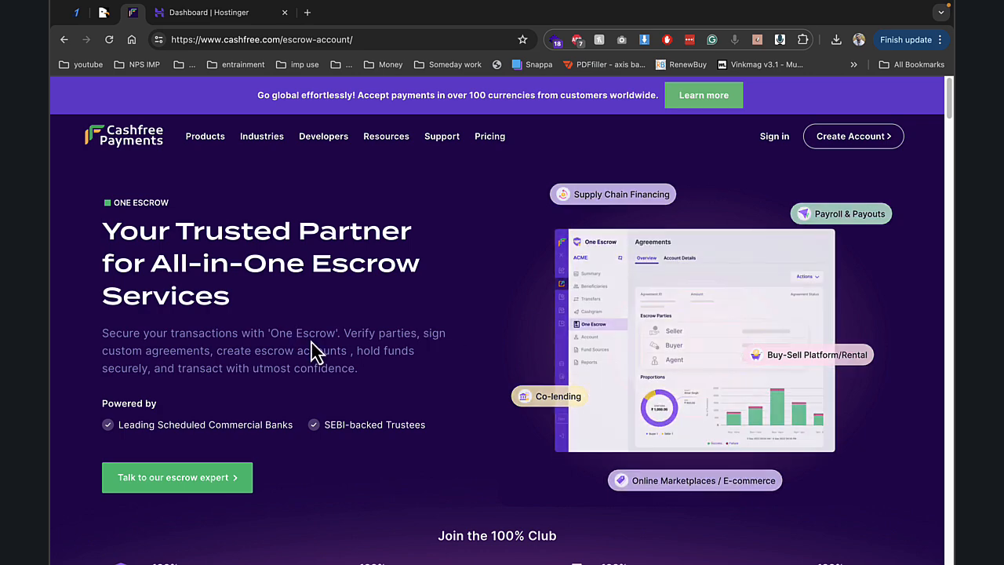
- Skim Cashfree's One Escrow page, highlighting the 100% Club stats, then switch to the EscrowLab product page
scroll(314, 349, down, 3)
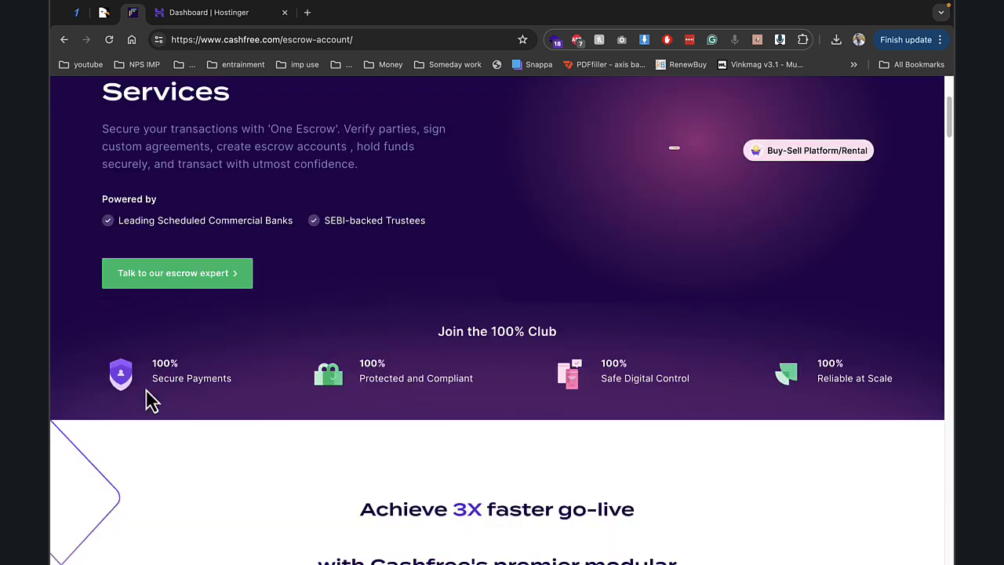
drag(214, 379, 896, 380)
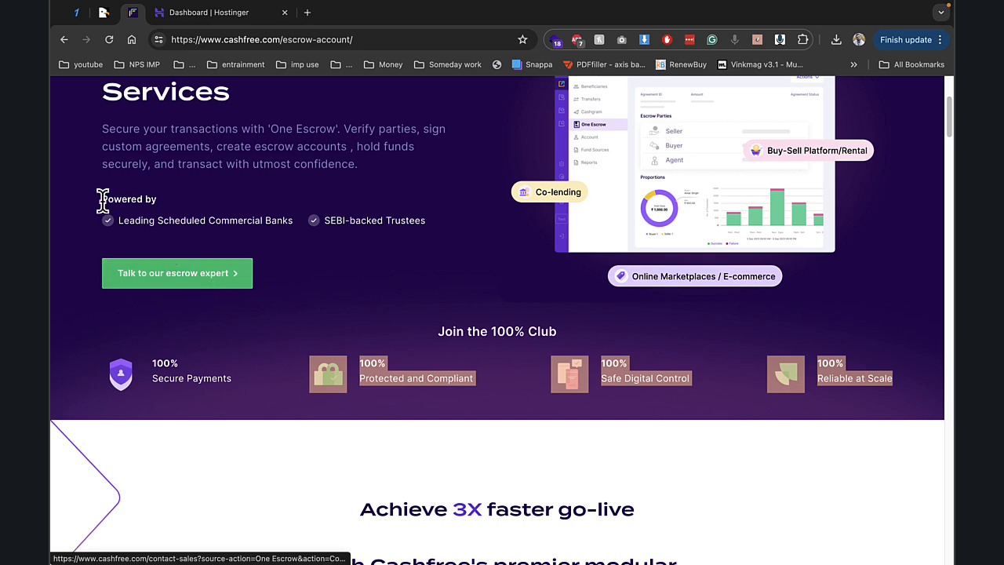
click(202, 159)
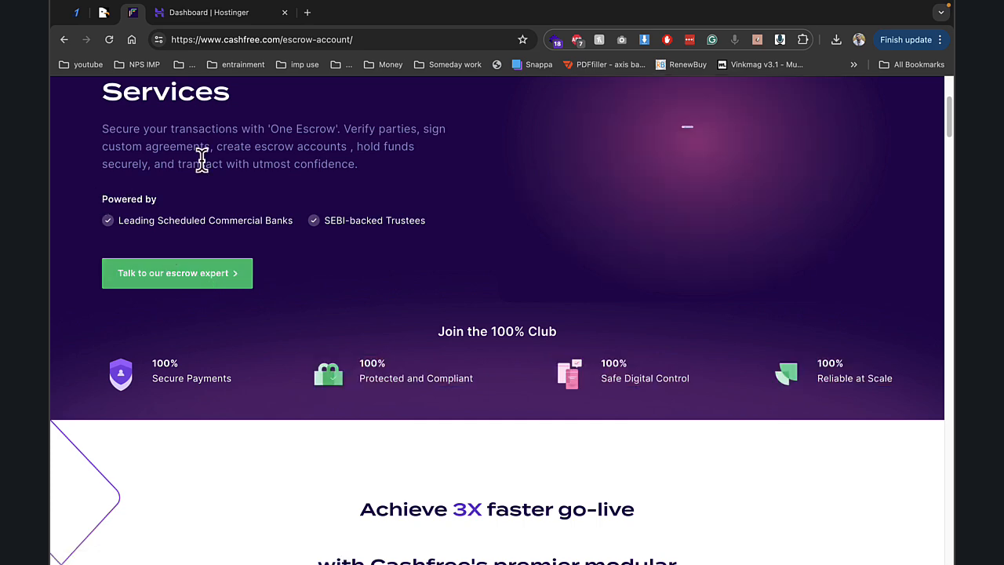
click(105, 13)
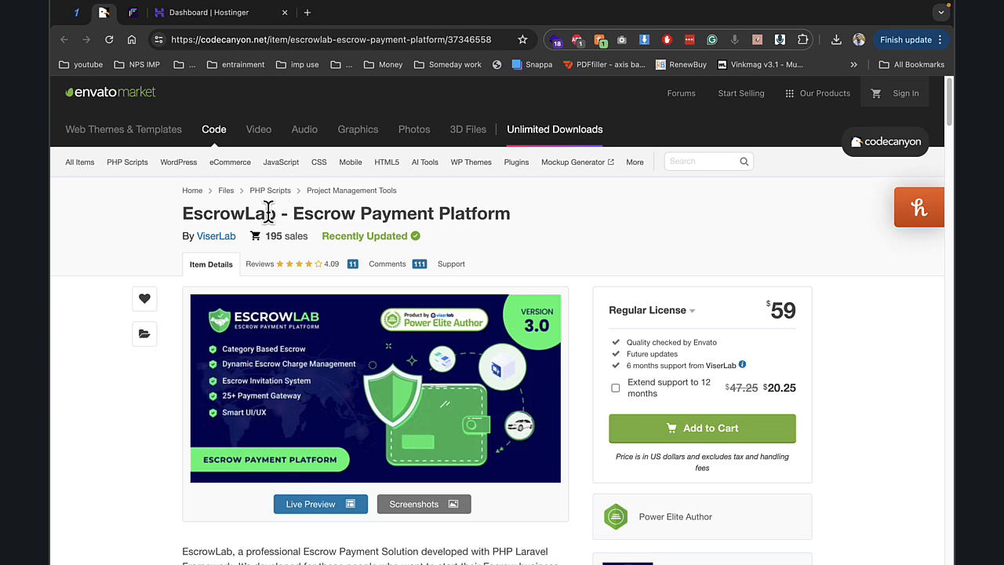
- Highlight the EscrowLab Escrow Payment Platform title, then switch to the Hostinger dashboard
drag(305, 215, 507, 218)
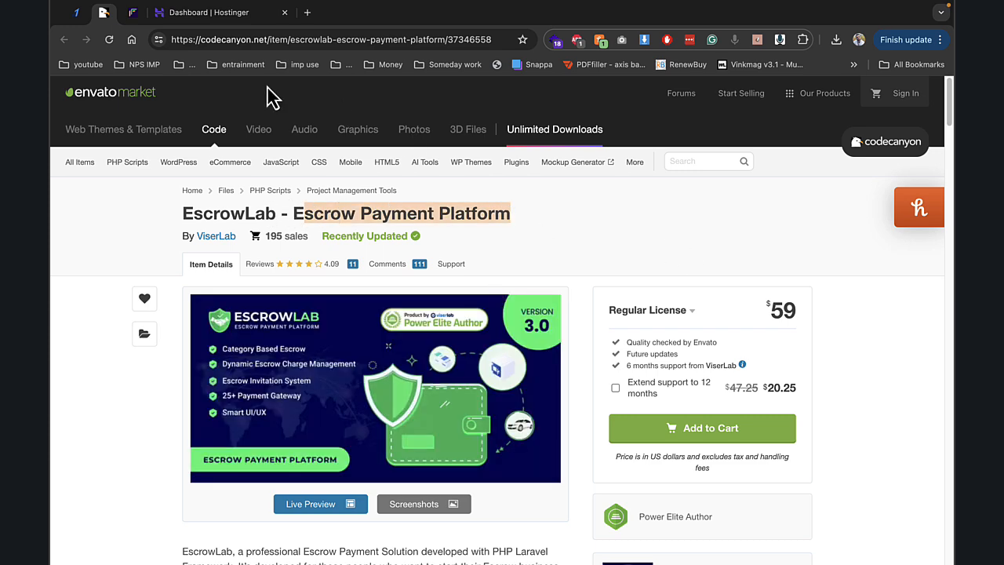
click(229, 14)
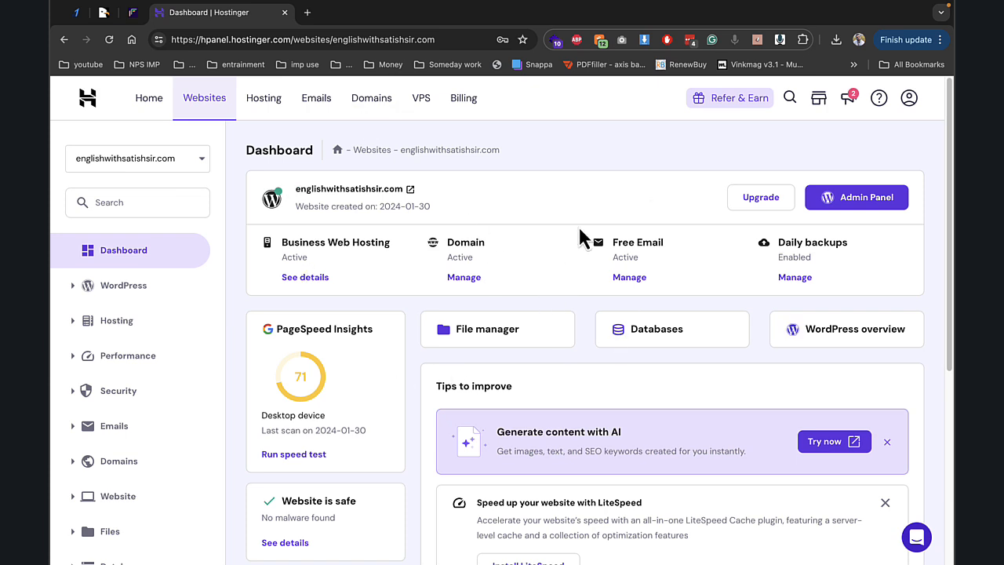
- Open the website's file manager and navigate into the public_html/demo folder
click(509, 349)
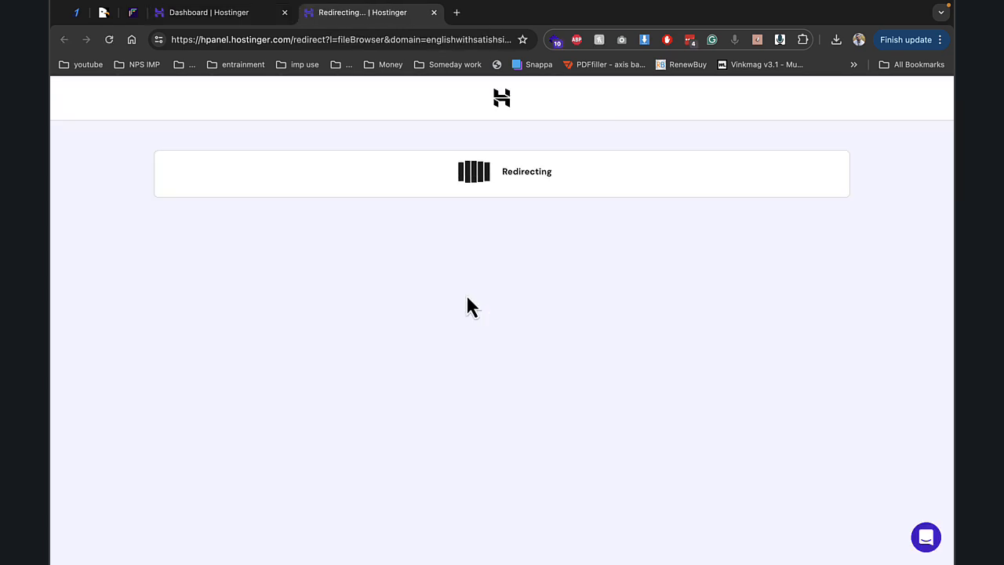
click(202, 14)
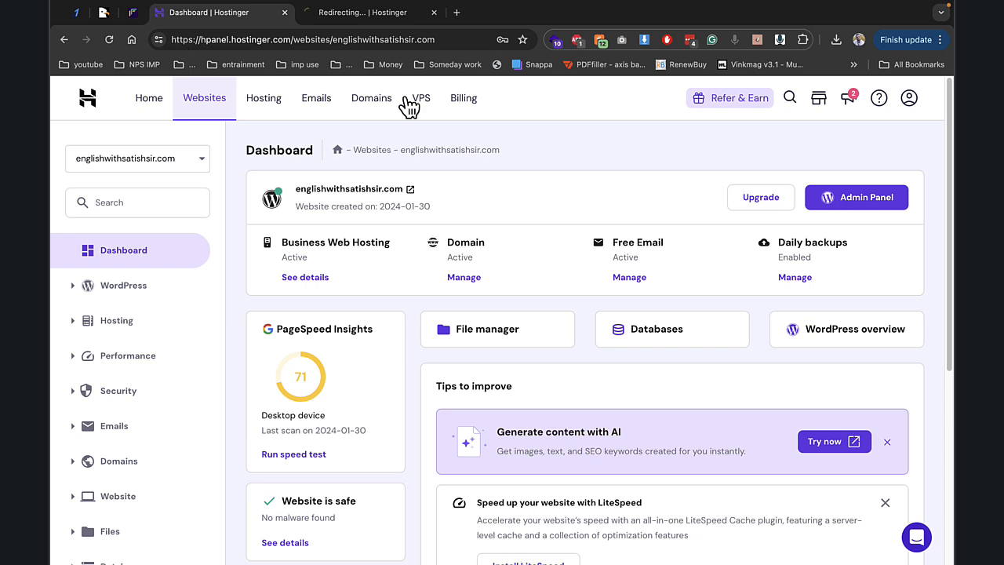
click(368, 14)
double_click(302, 226)
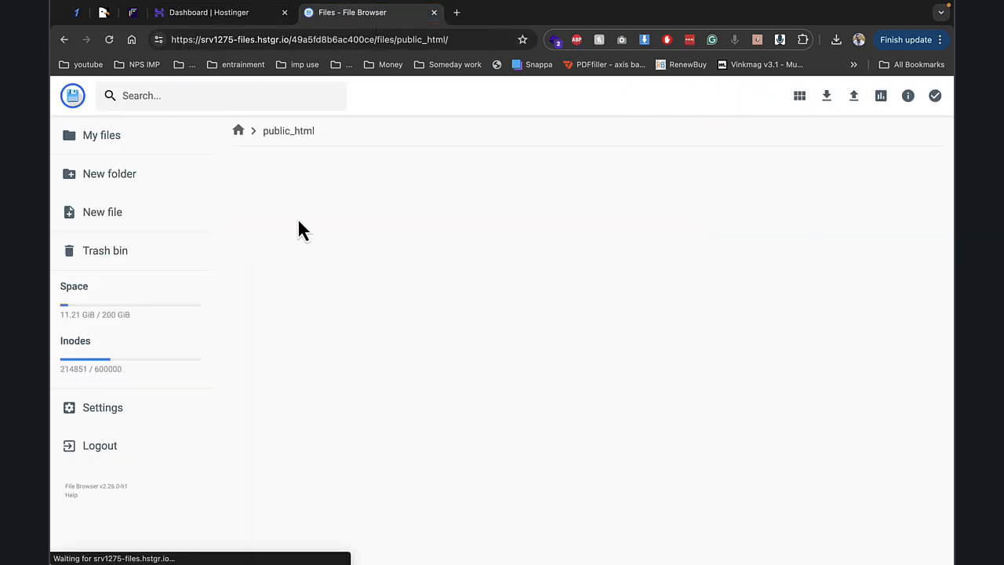
double_click(284, 223)
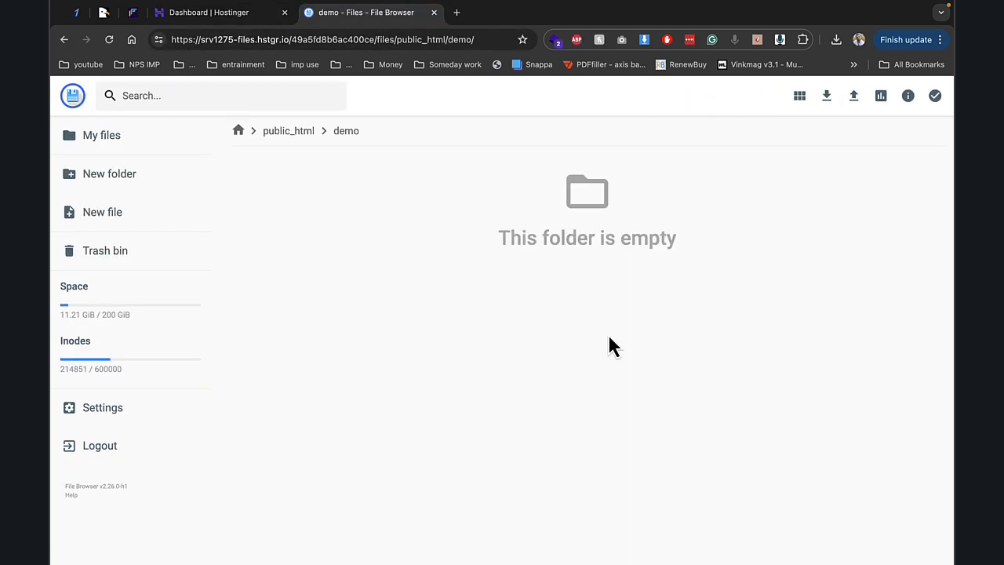
- Upload Archive.zip as a single file into the demo folder, then return to the dashboard
click(849, 97)
click(444, 346)
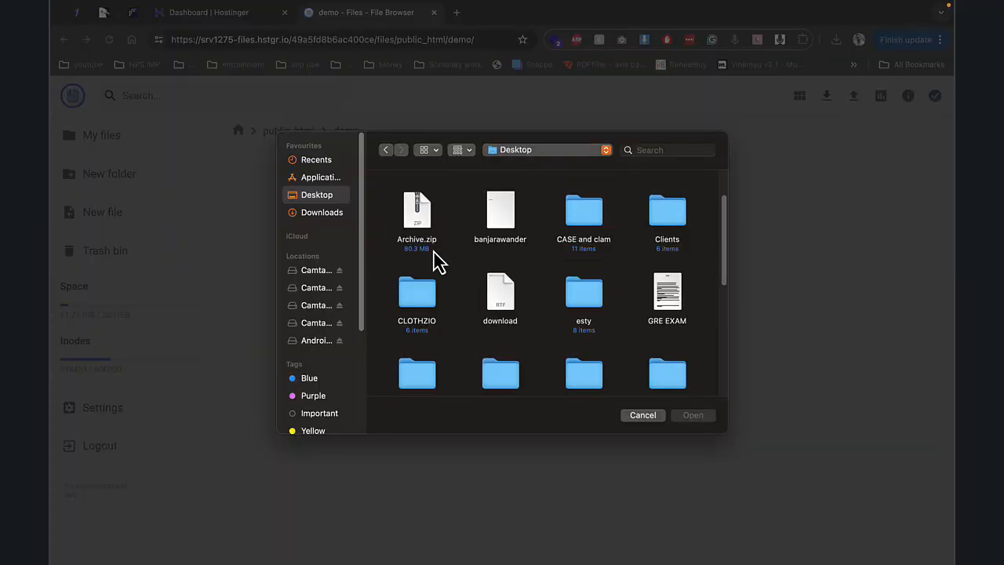
double_click(413, 226)
click(245, 15)
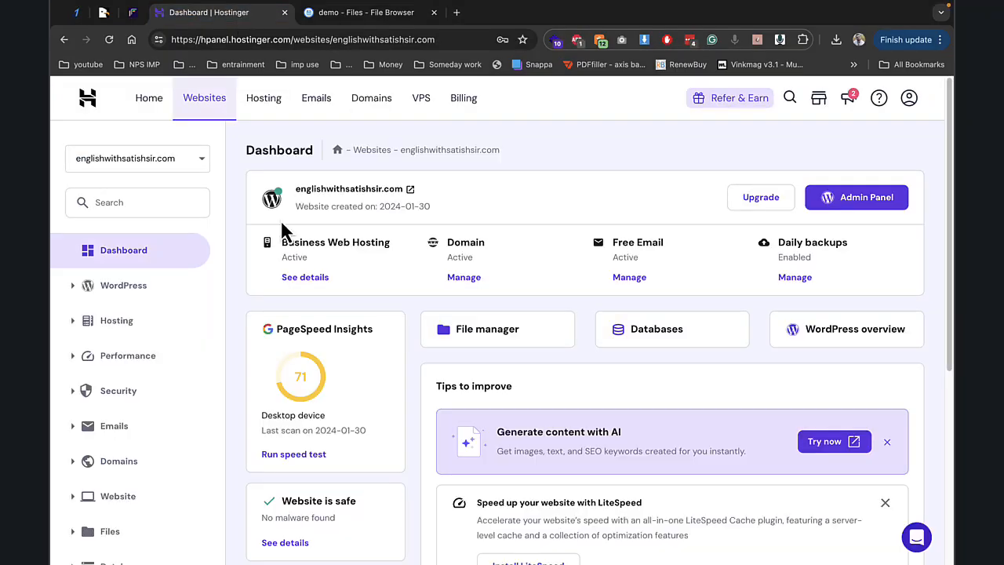
- Open Databases > Management in the hPanel sidebar
scroll(200, 349, down, 1)
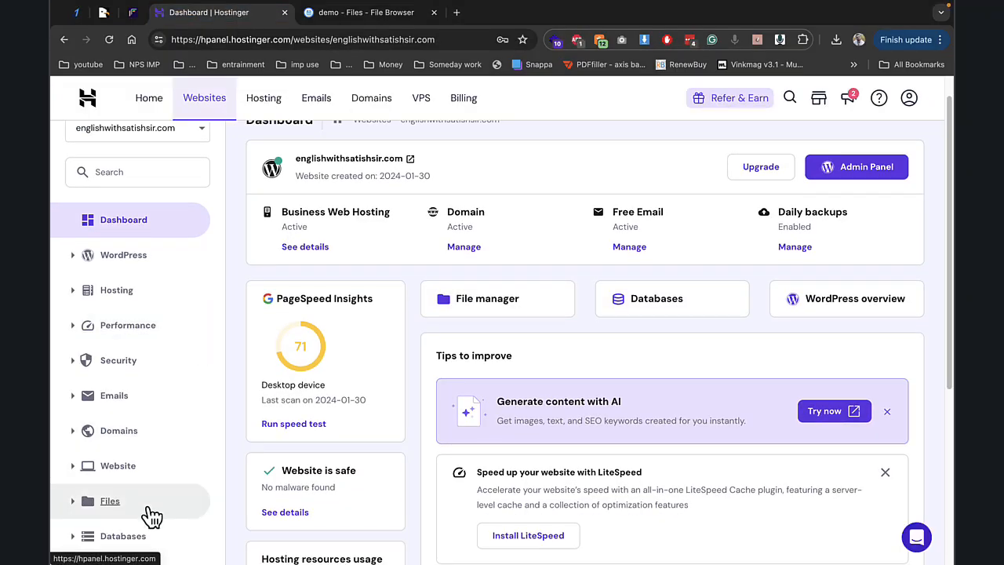
click(125, 538)
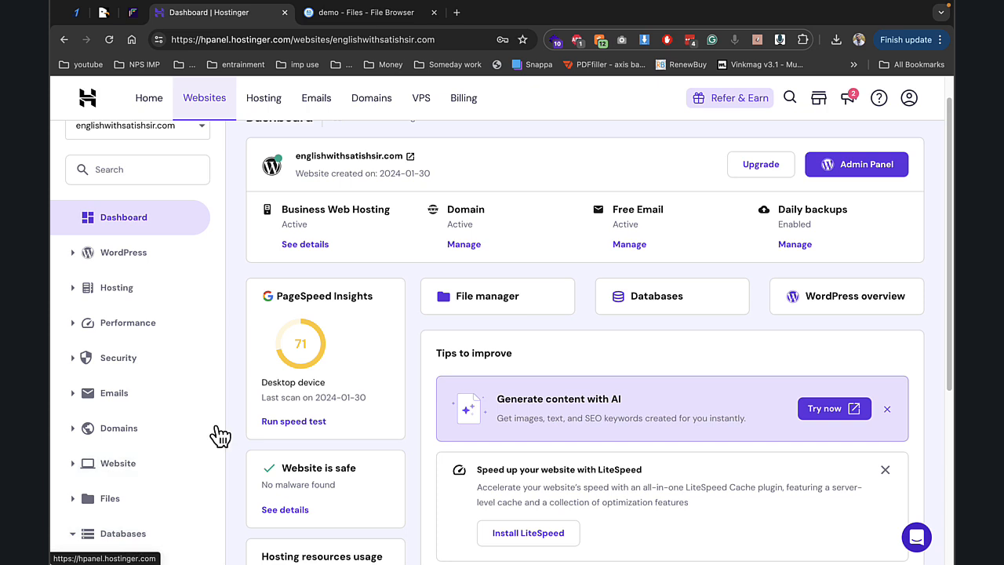
scroll(280, 431, down, 1)
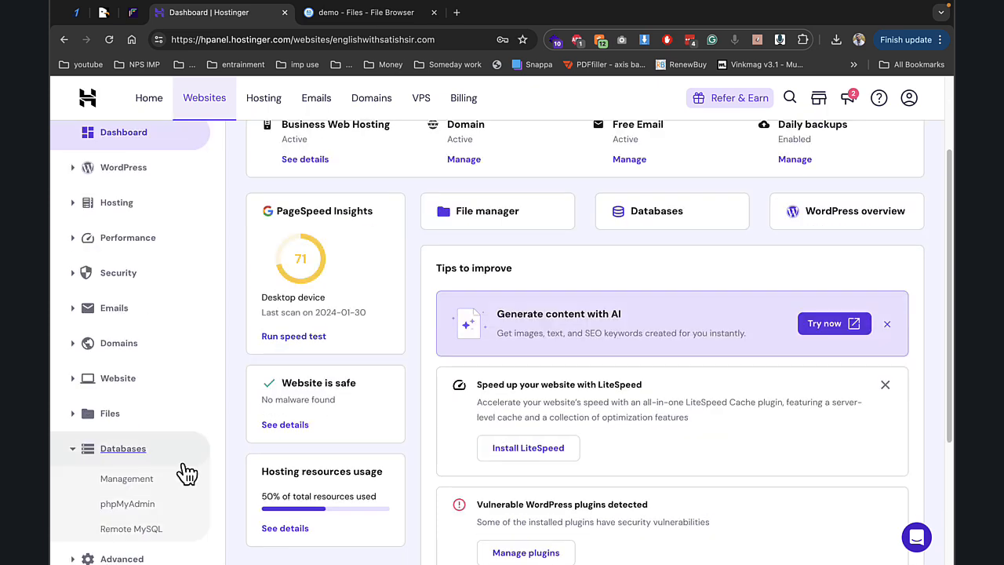
click(93, 479)
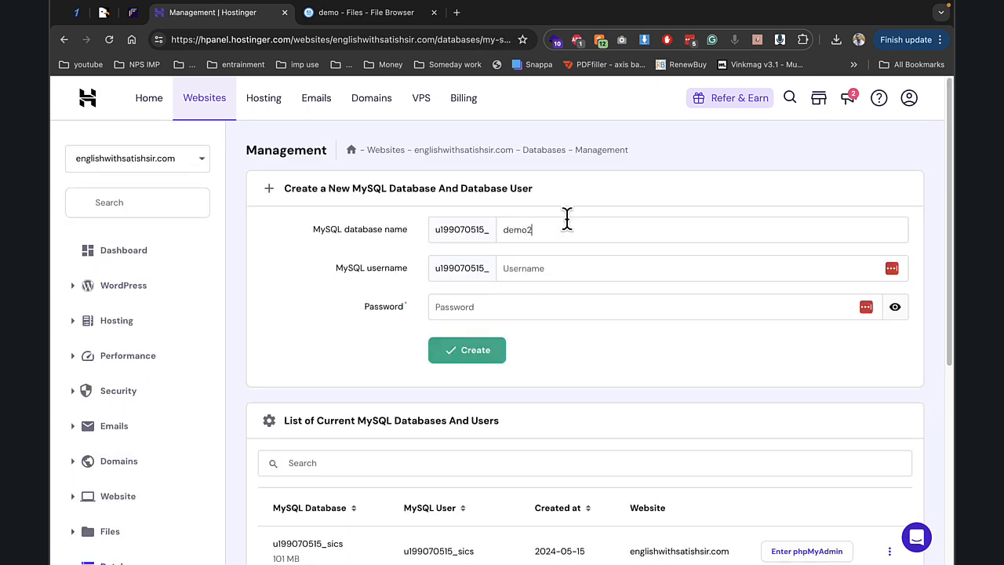
- Create the demo2 database and matching demo2 user with a password
key(Tab)
text(demo)
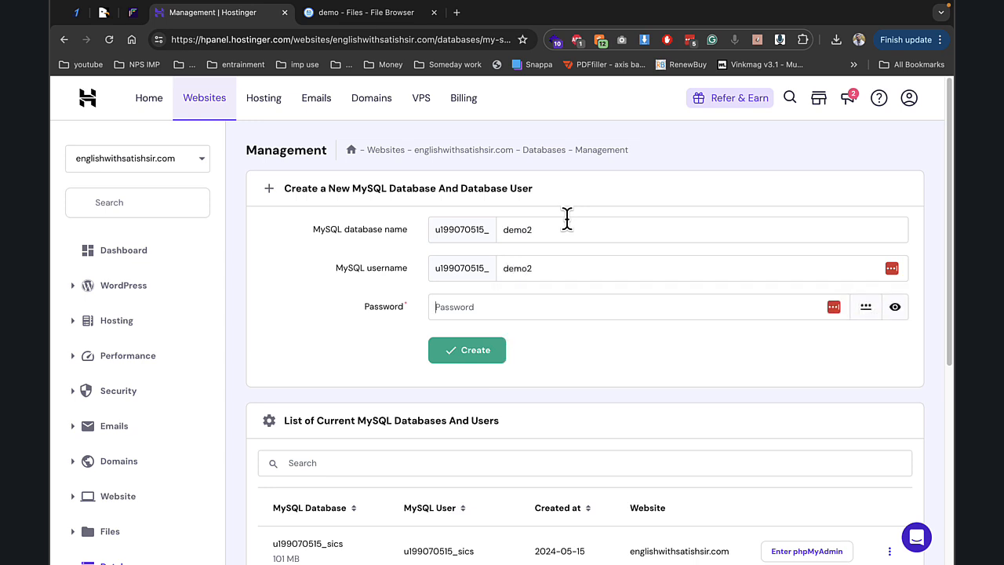
text(•••)
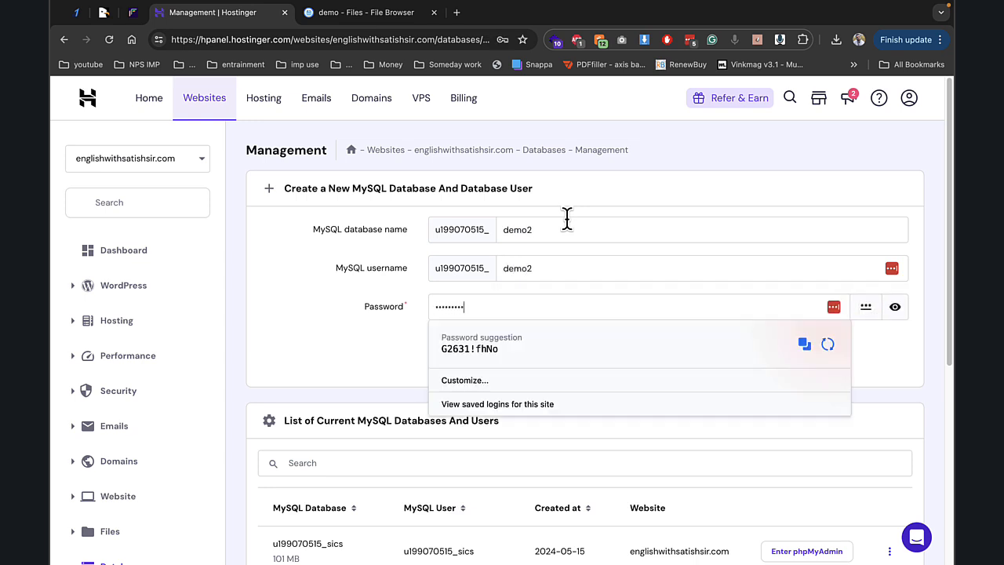
key(Return)
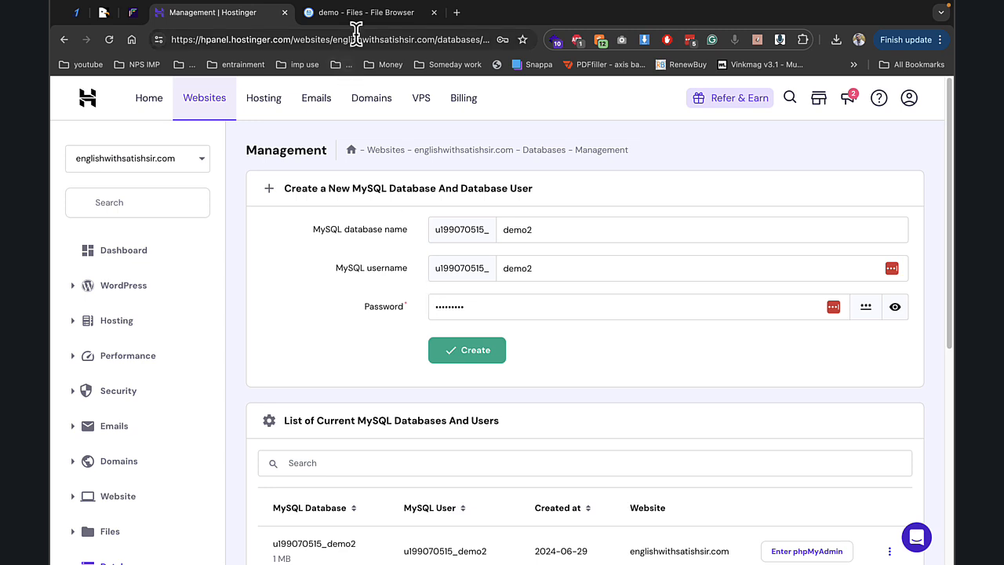
click(368, 12)
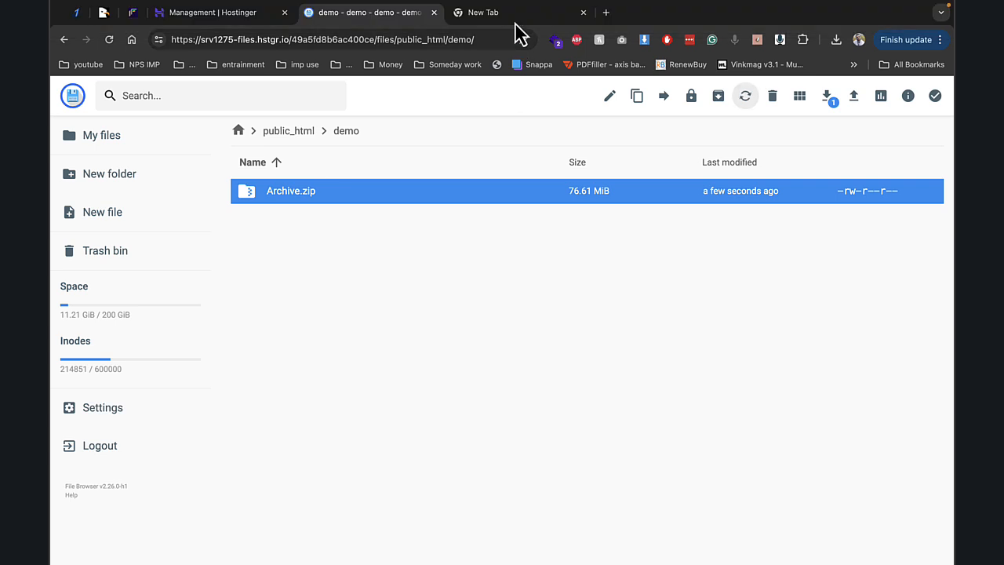
- Load the demo site in a new tab and extract Archive.zip into the demo folder
text(https://demo.englishwithsatishsir.com)
key(Return)
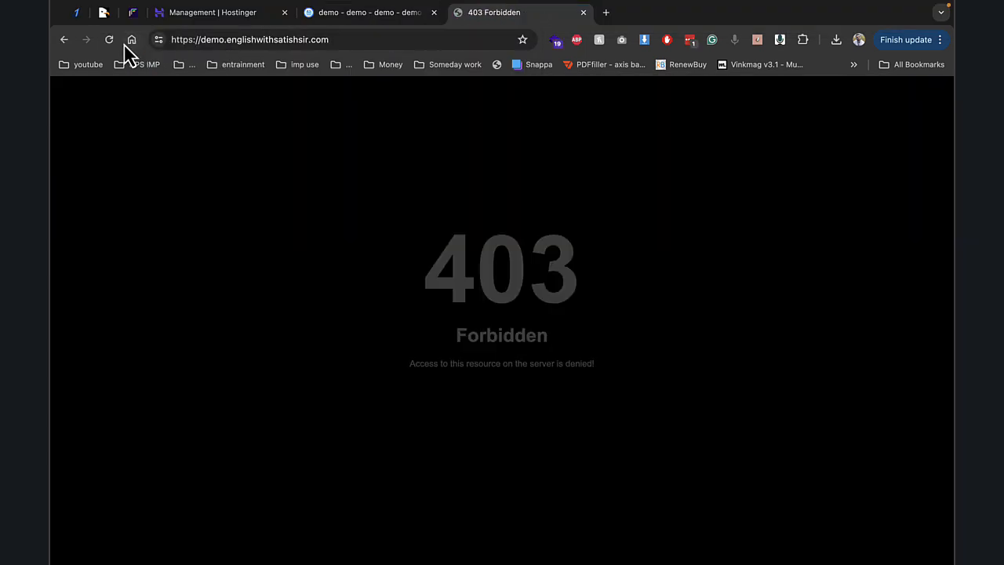
click(351, 17)
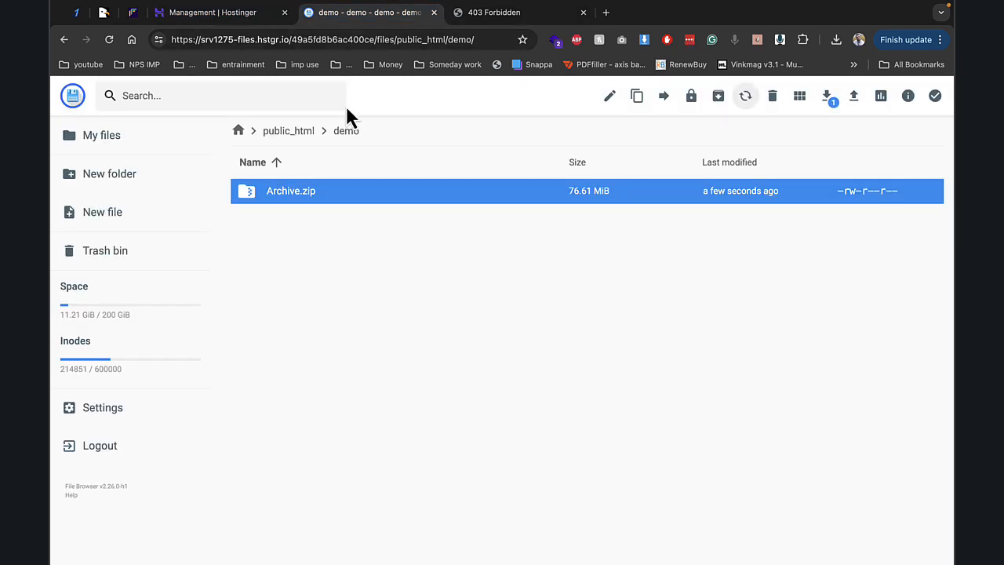
click(746, 110)
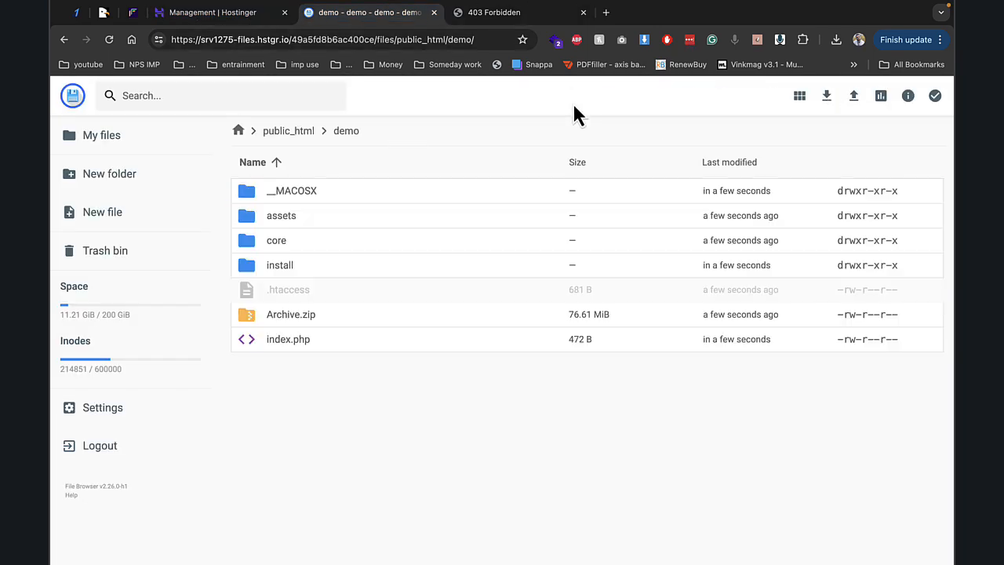
- Accept the Easy Installer license and continue to the requirements check
click(518, 16)
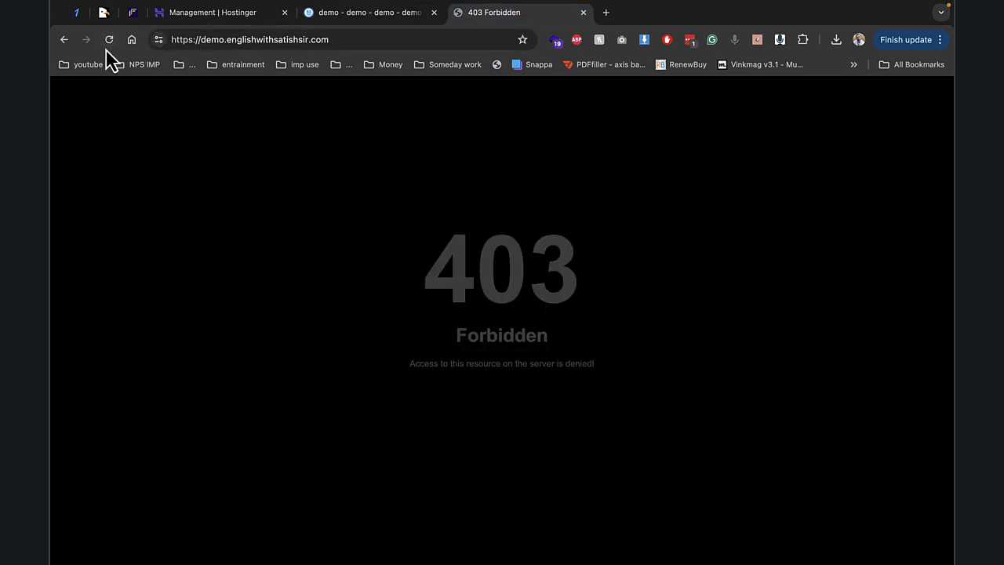
scroll(442, 174, down, 5)
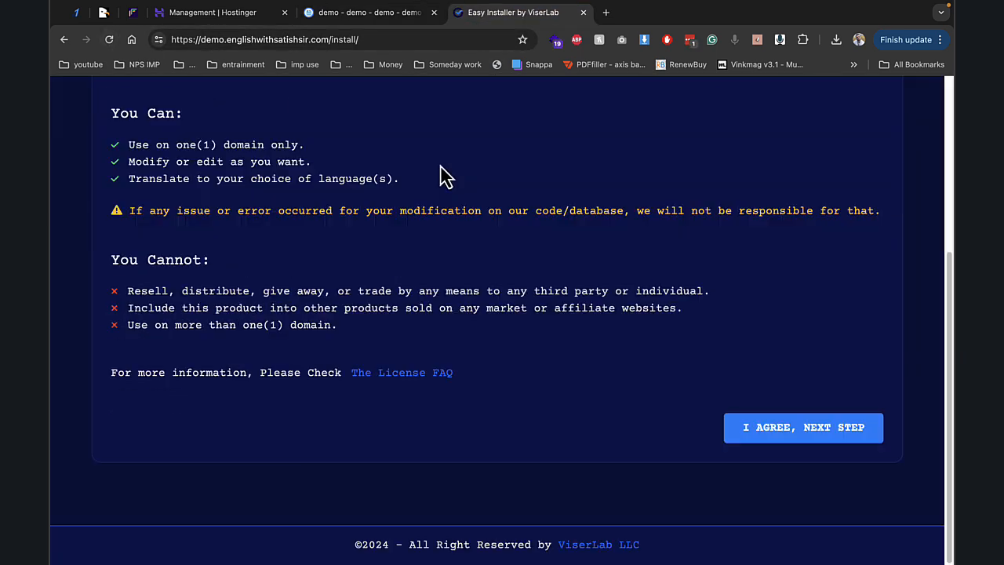
click(760, 419)
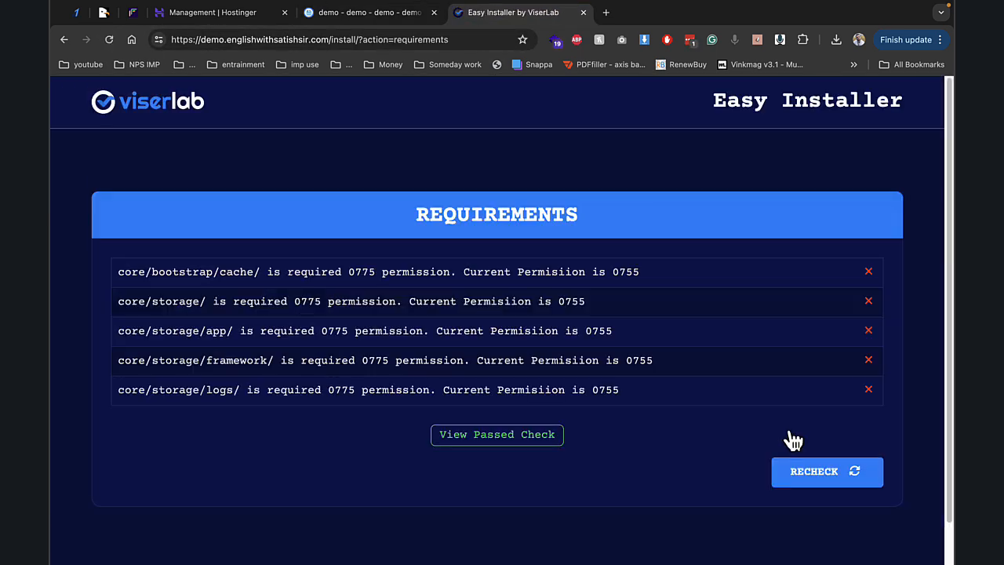
click(386, 28)
- Give the core/bootstrap/cache folder 777 permissions
double_click(306, 243)
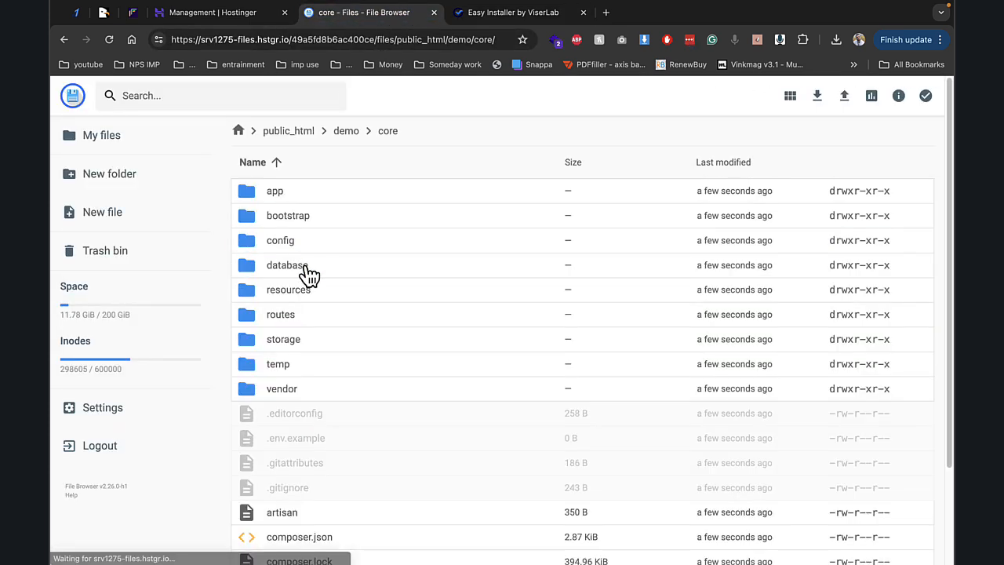
double_click(306, 218)
right_click(304, 200)
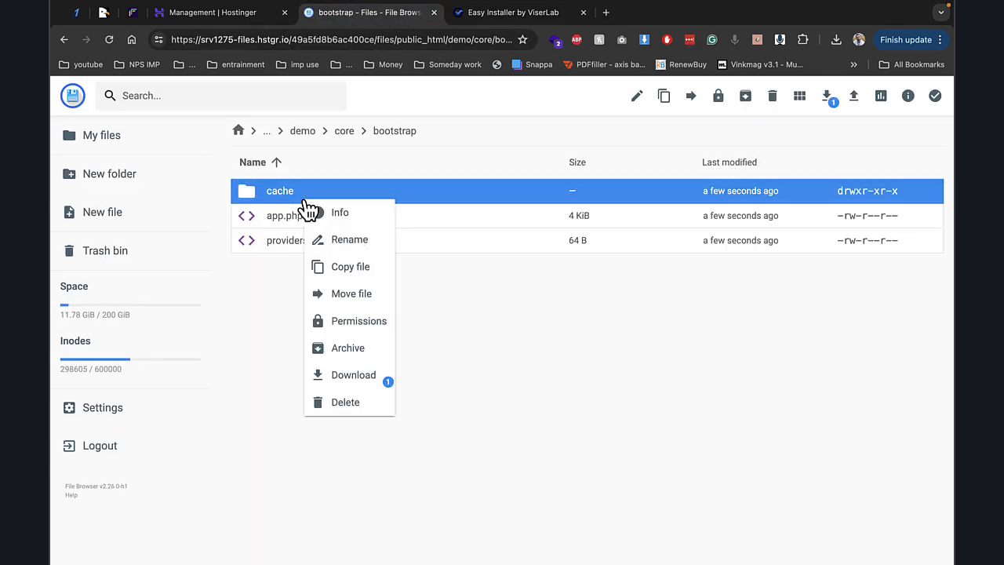
click(364, 322)
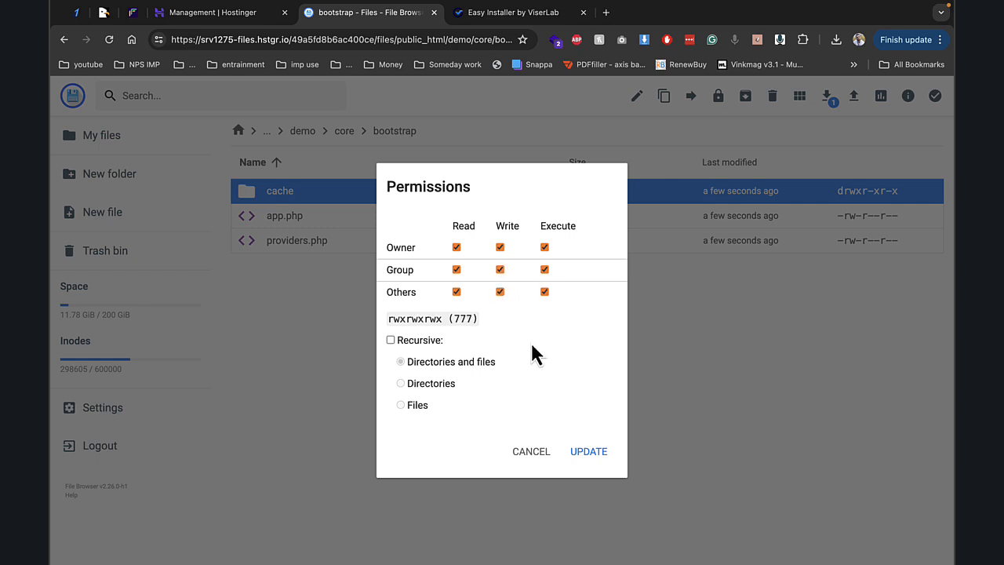
click(589, 452)
click(346, 134)
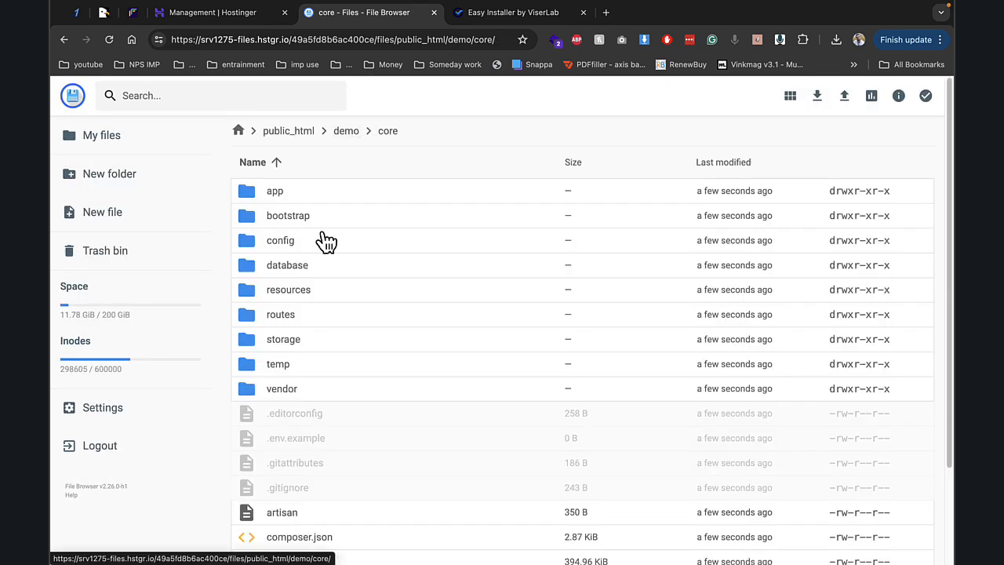
- Set the core/storage folder to 777 by adding Group and Others write access
right_click(296, 345)
click(385, 483)
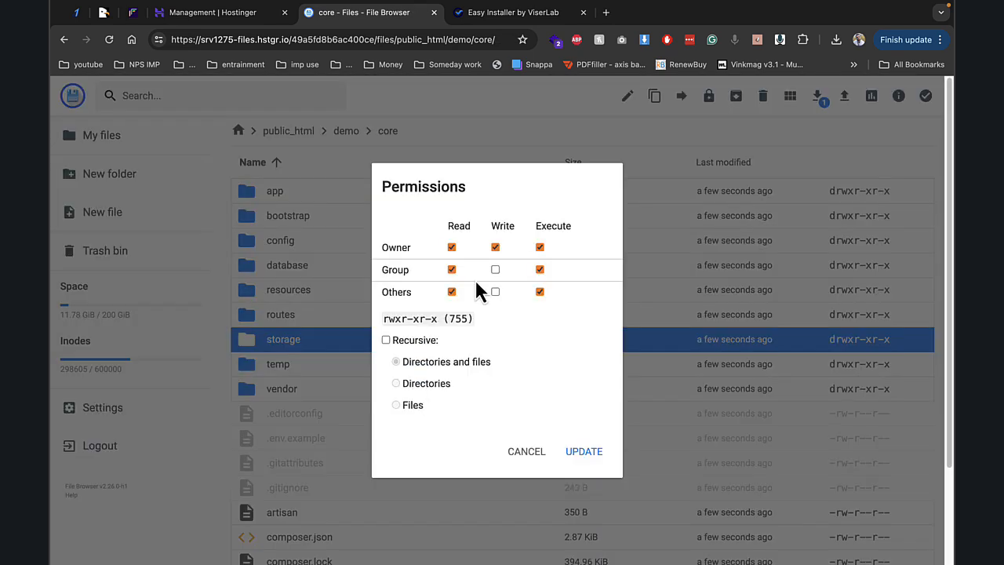
click(495, 270)
click(495, 291)
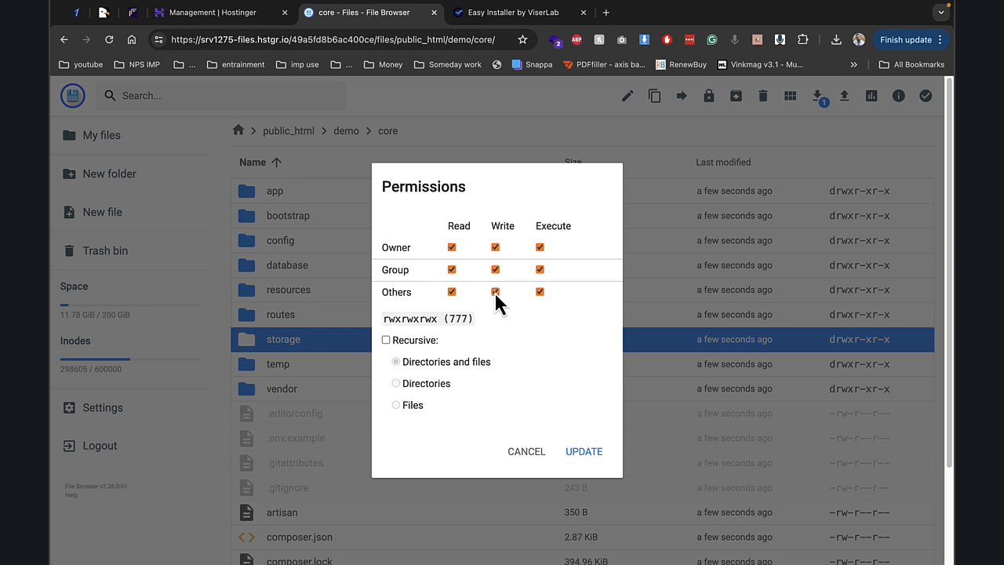
click(583, 452)
- Inside storage, give the app and framework folders 777 permissions
double_click(324, 345)
right_click(288, 193)
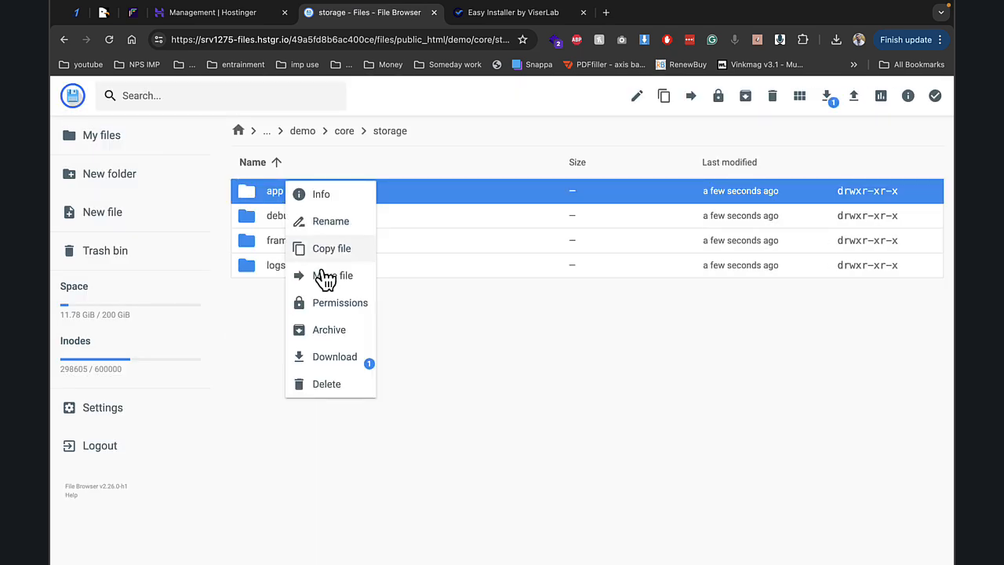
click(337, 302)
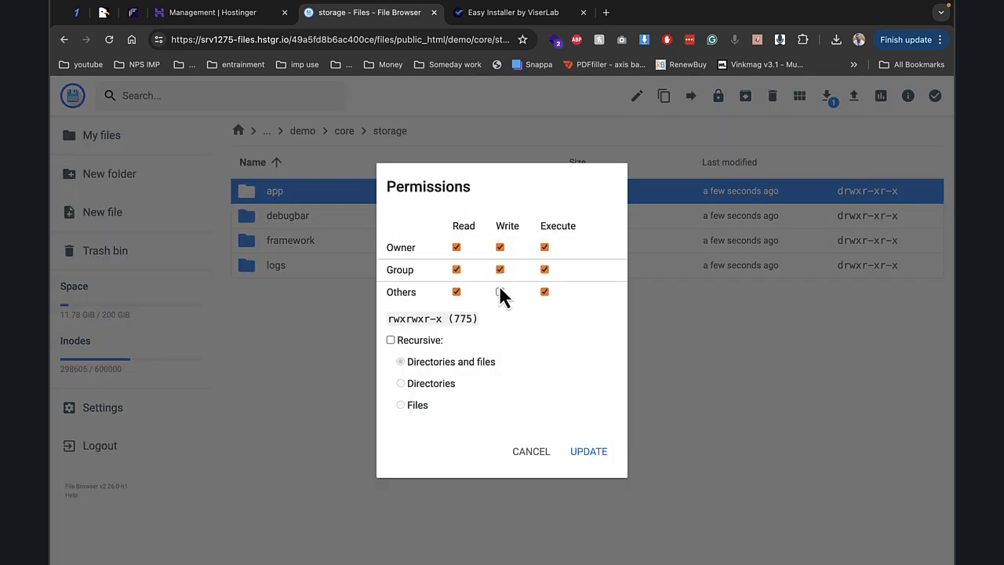
click(500, 292)
click(590, 452)
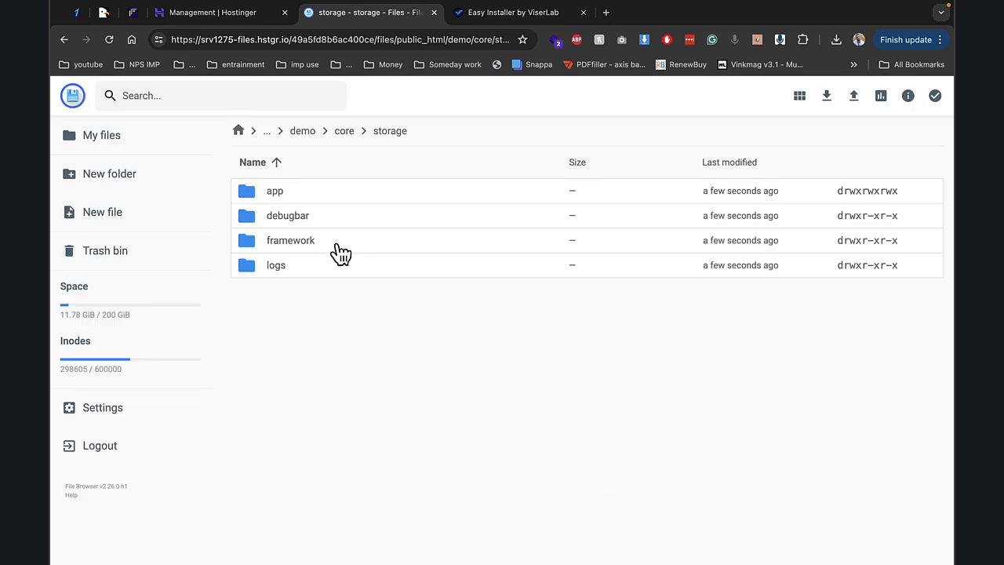
right_click(337, 247)
click(412, 367)
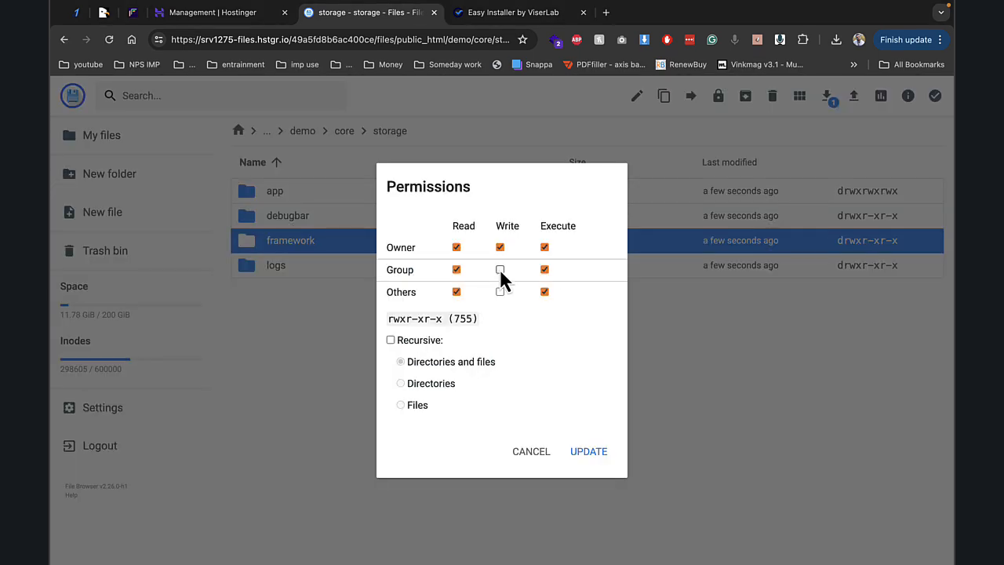
click(500, 270)
click(499, 292)
click(590, 452)
- Give the logs folder 777 permissions and rerun the installer's requirements check
right_click(319, 277)
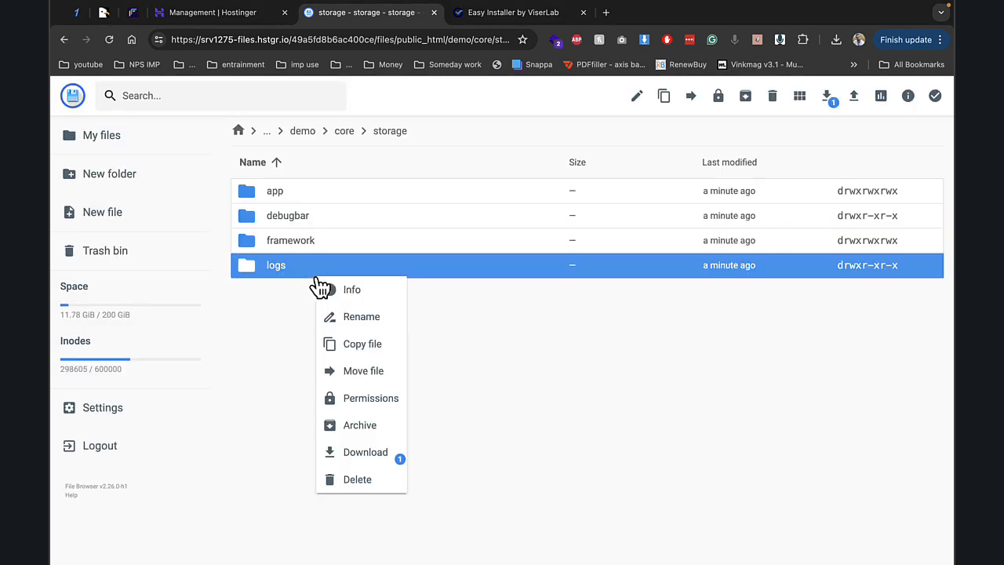
click(390, 397)
click(502, 271)
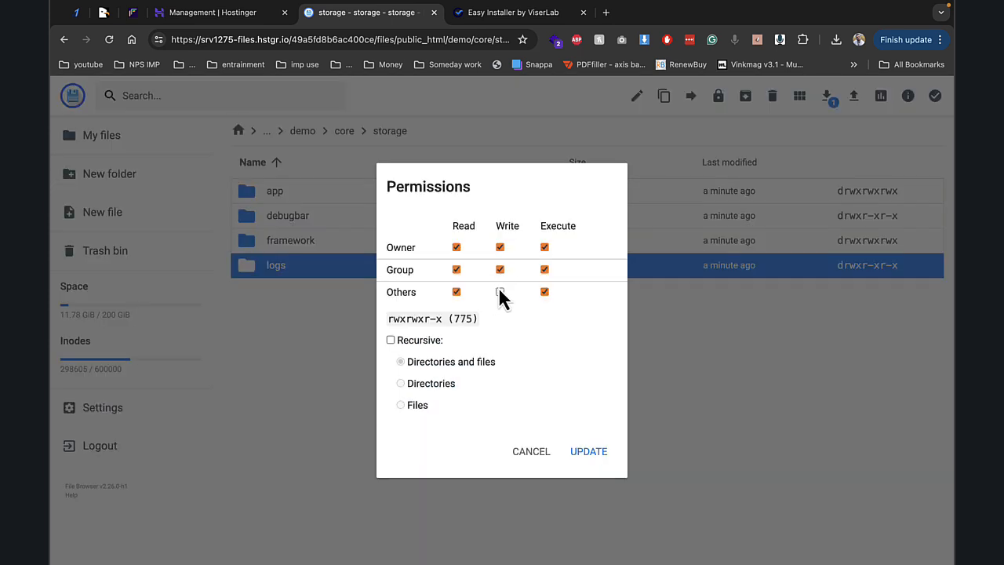
click(500, 292)
click(598, 455)
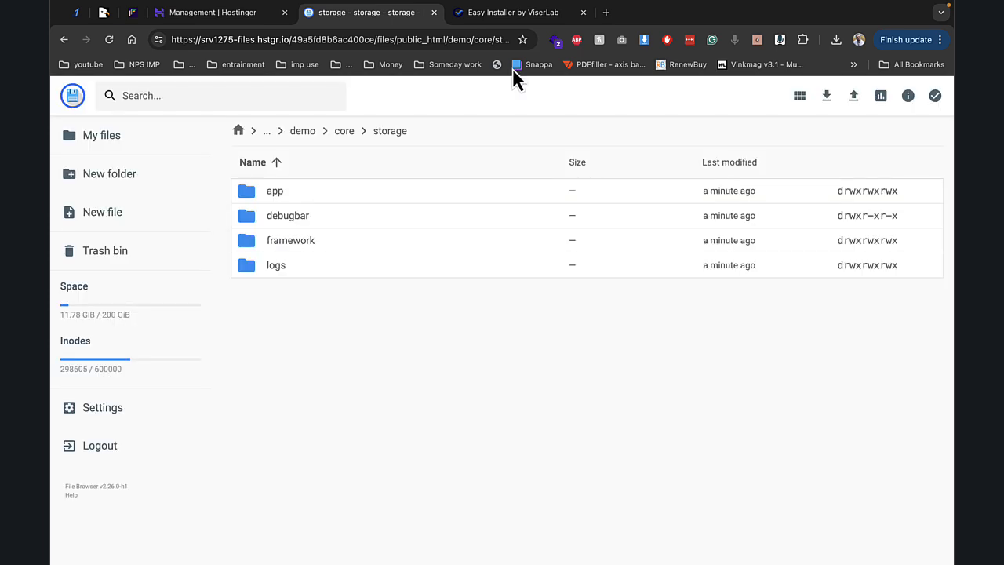
click(505, 14)
click(837, 480)
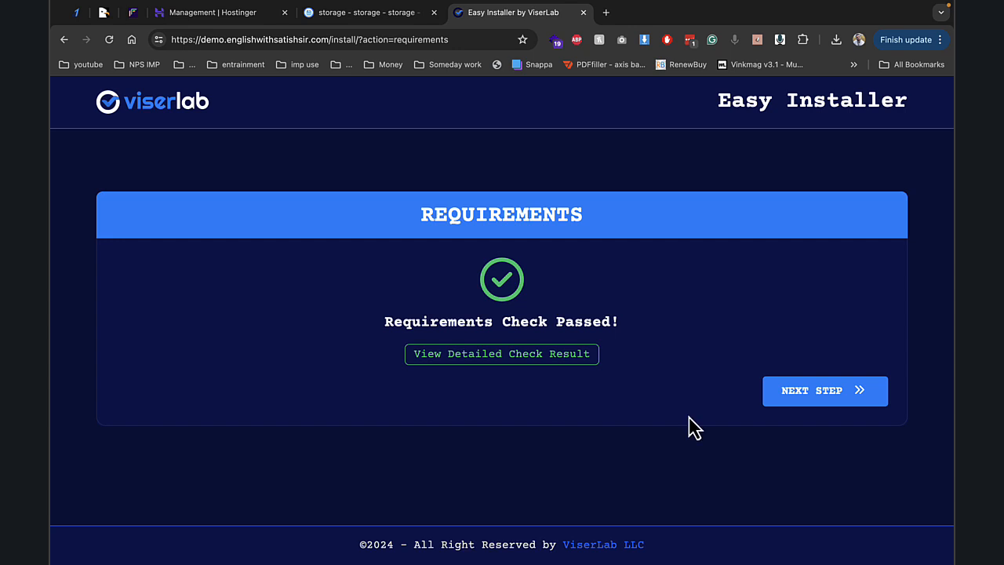
- Advance to the installer's information form and copy the demo2 database name from Hostinger
click(828, 391)
click(217, 15)
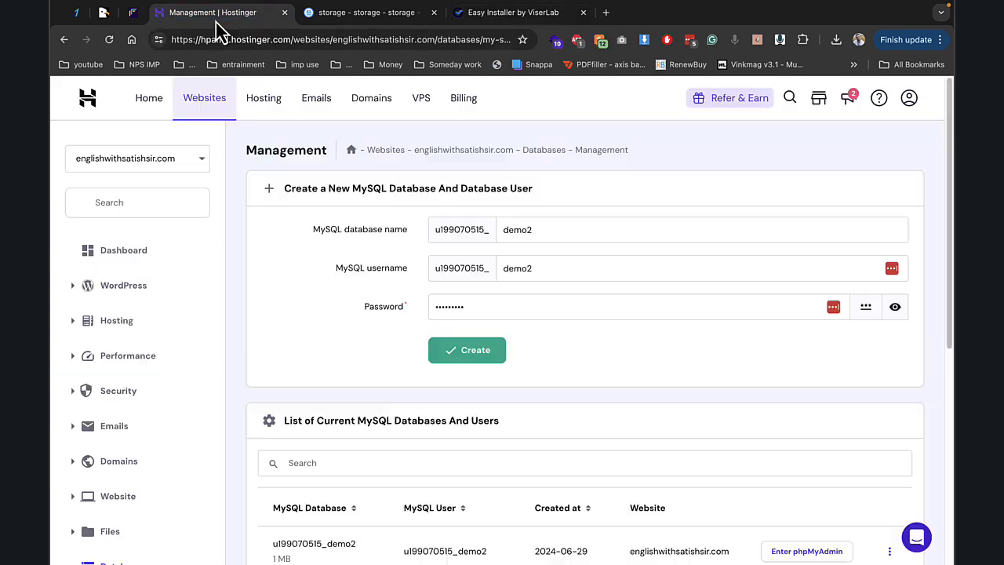
double_click(328, 548)
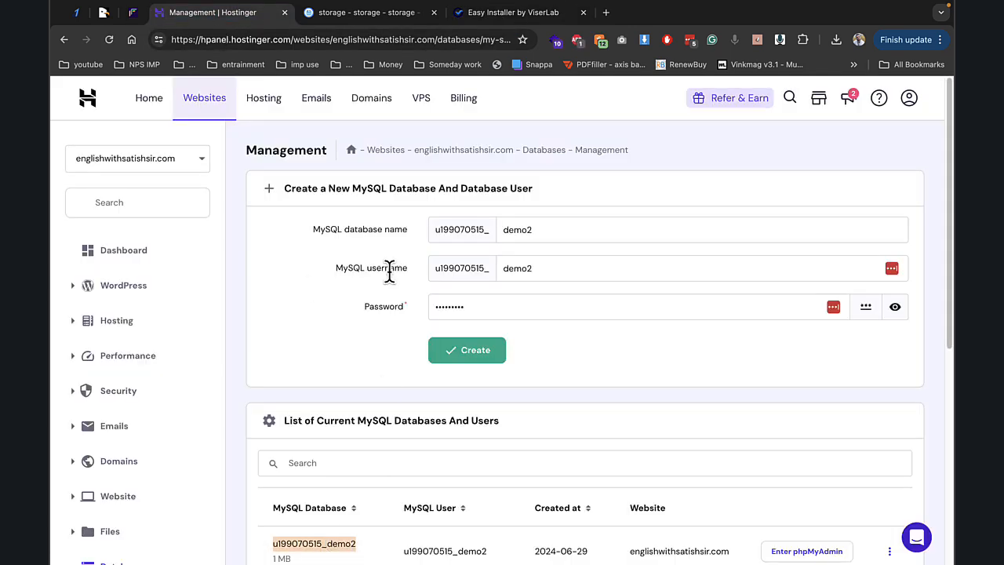
click(502, 12)
- Enter demo2 as database name and user, localhost as host, and the saved password
scroll(432, 354, down, 1)
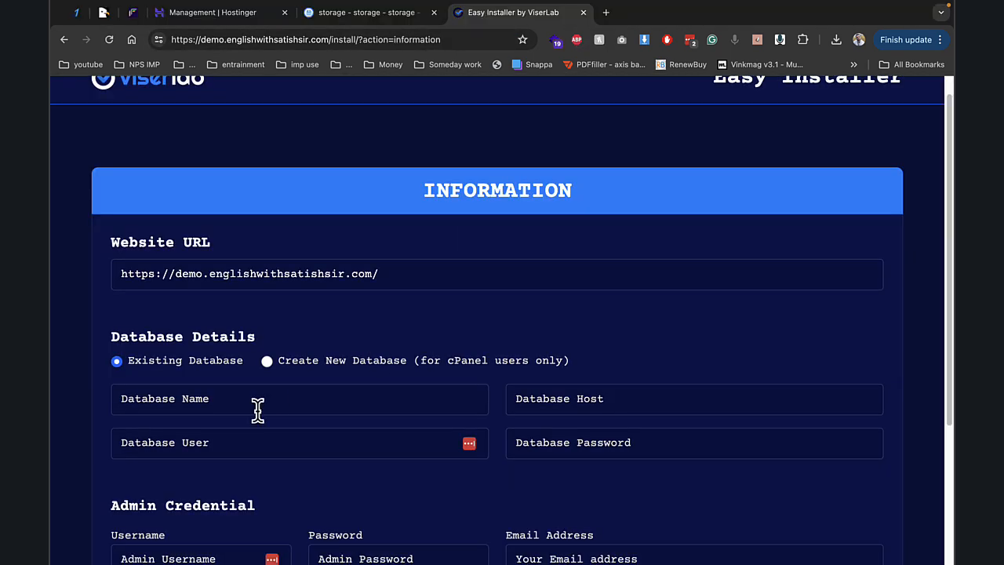
click(257, 409)
key(super+v)
click(258, 441)
key(super+v)
click(550, 391)
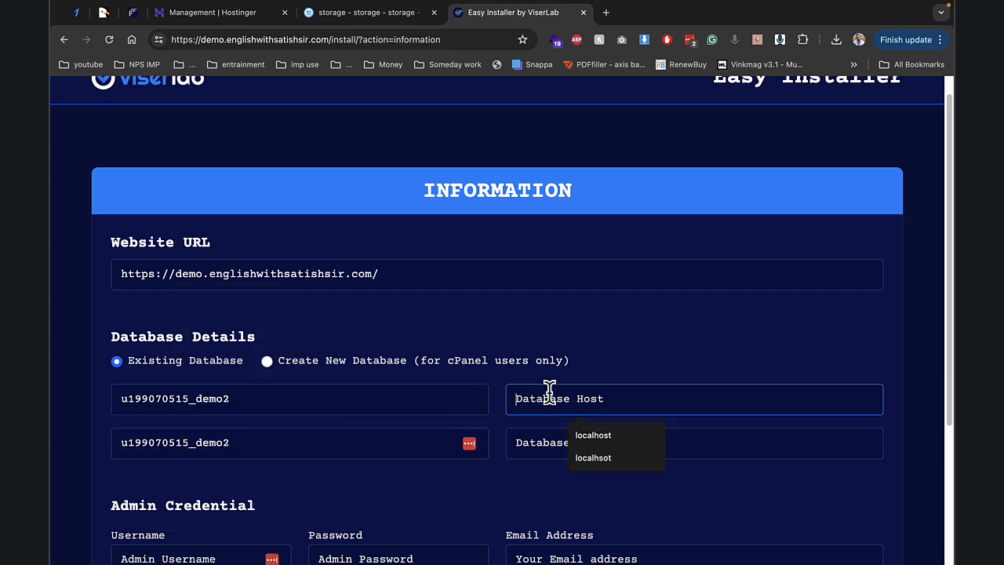
click(597, 435)
click(606, 443)
click(610, 479)
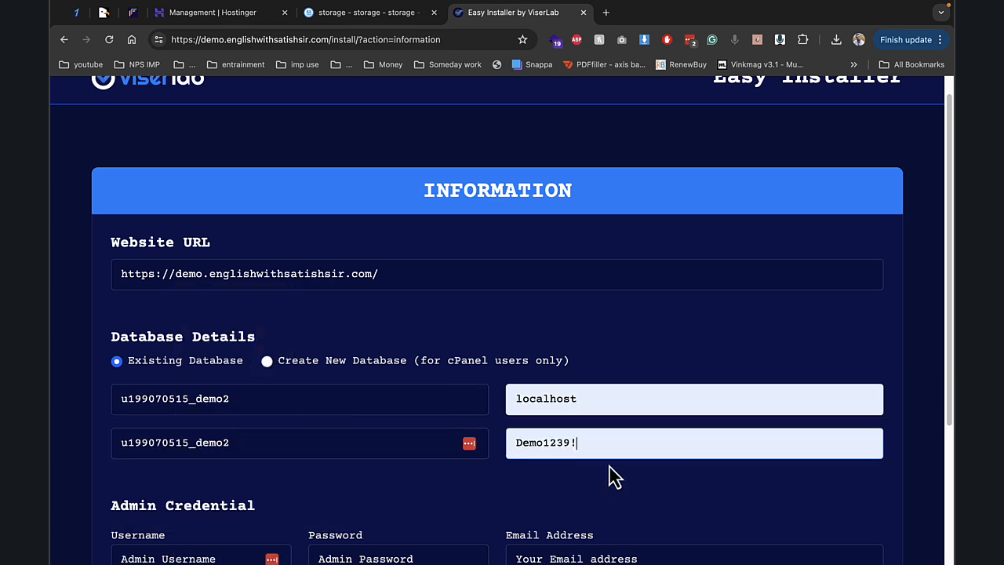
- Fill in the admin username, password and e-mail, install, then open the new website
scroll(600, 440, down, 3)
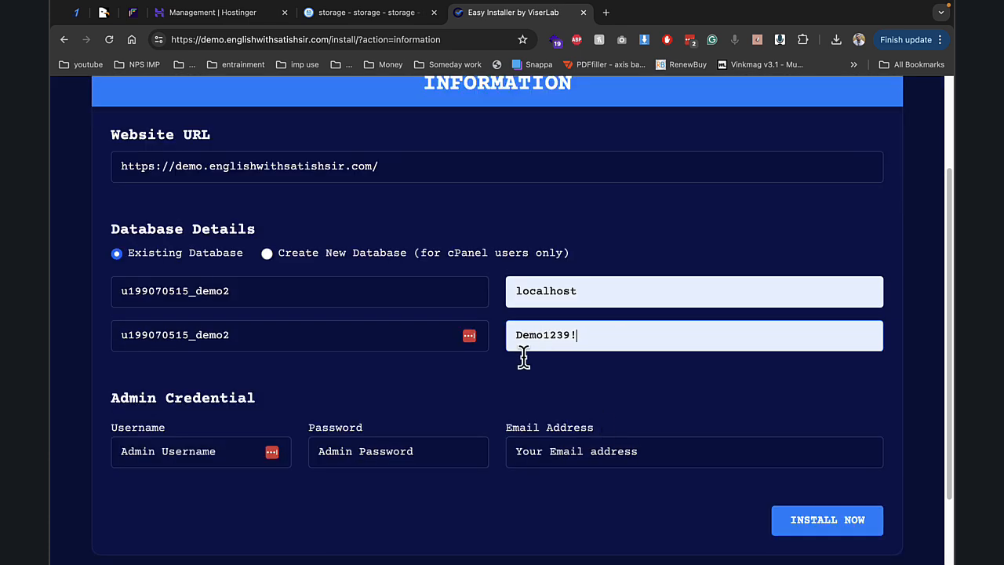
click(204, 453)
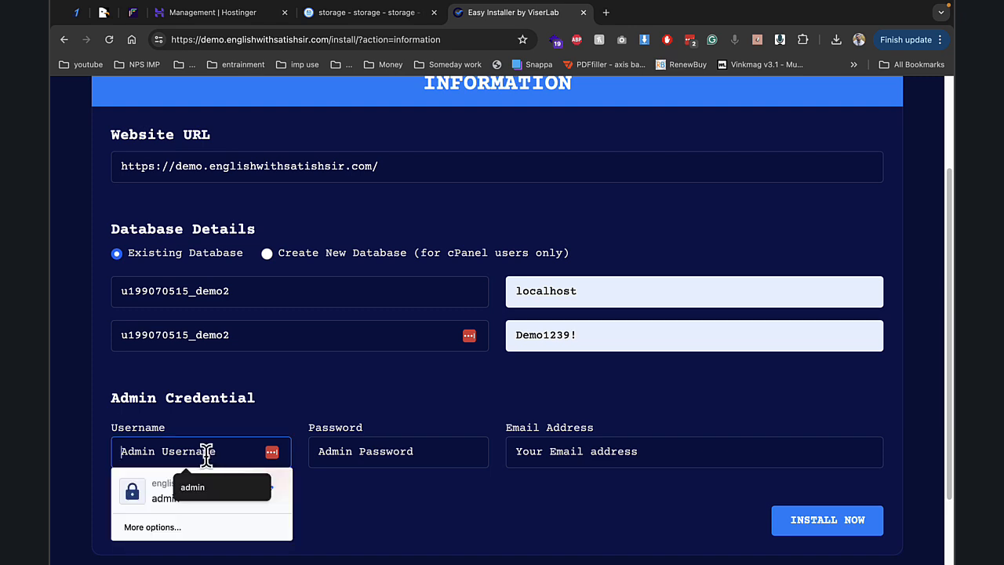
click(159, 501)
click(349, 452)
click(376, 482)
click(529, 443)
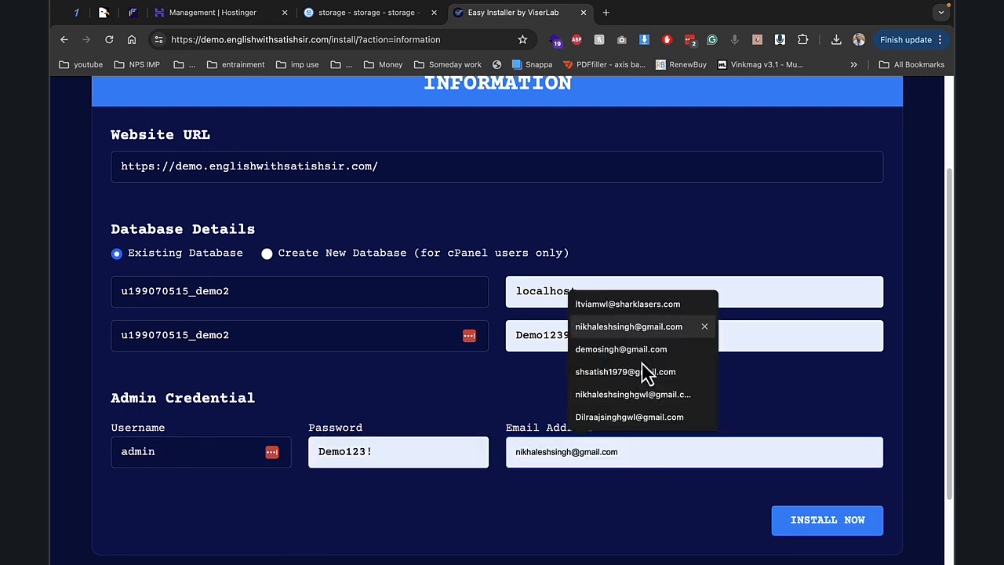
click(635, 328)
click(866, 527)
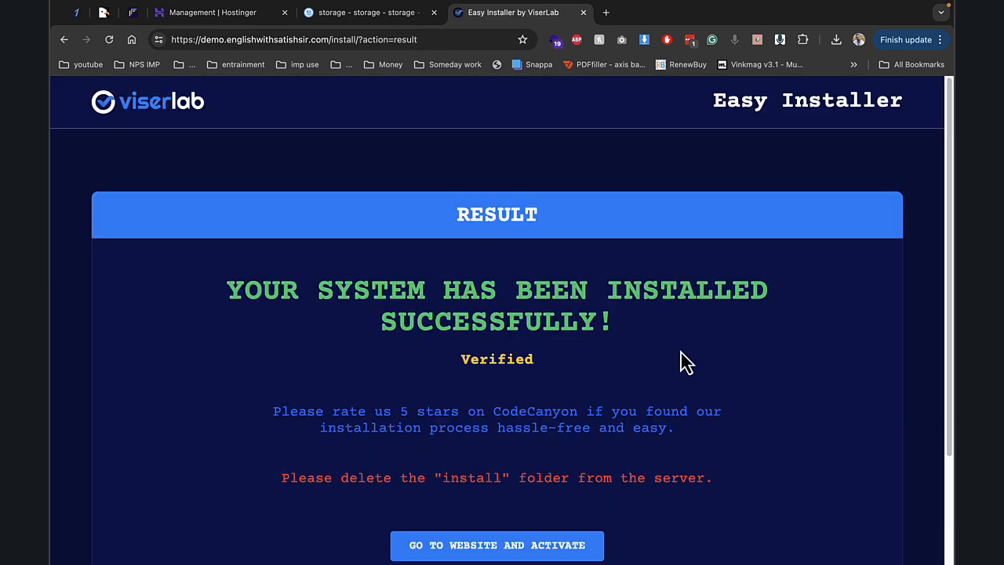
click(570, 553)
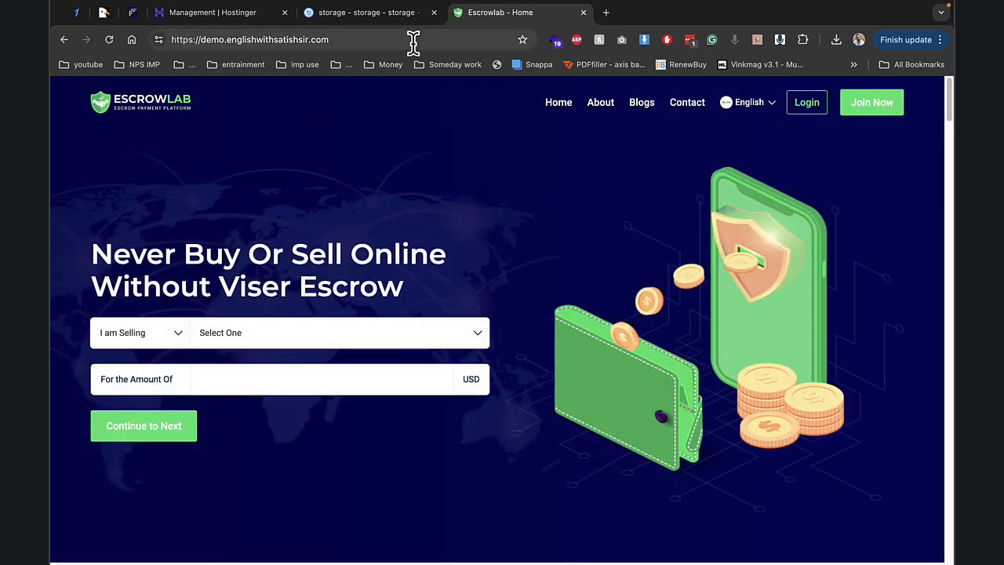
- Check the selling category options and close the File Browser and Hostinger tabs
click(196, 342)
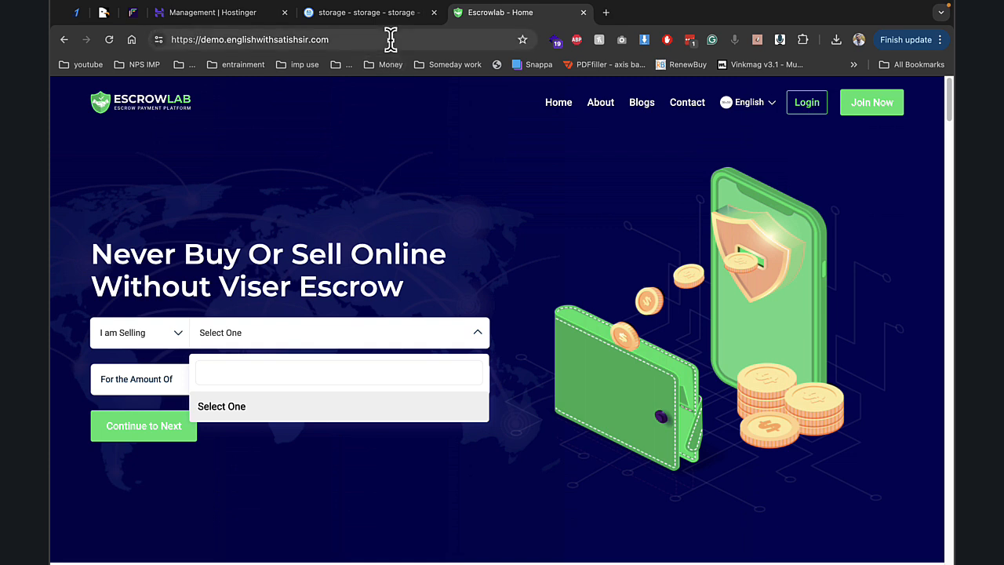
click(408, 39)
click(434, 13)
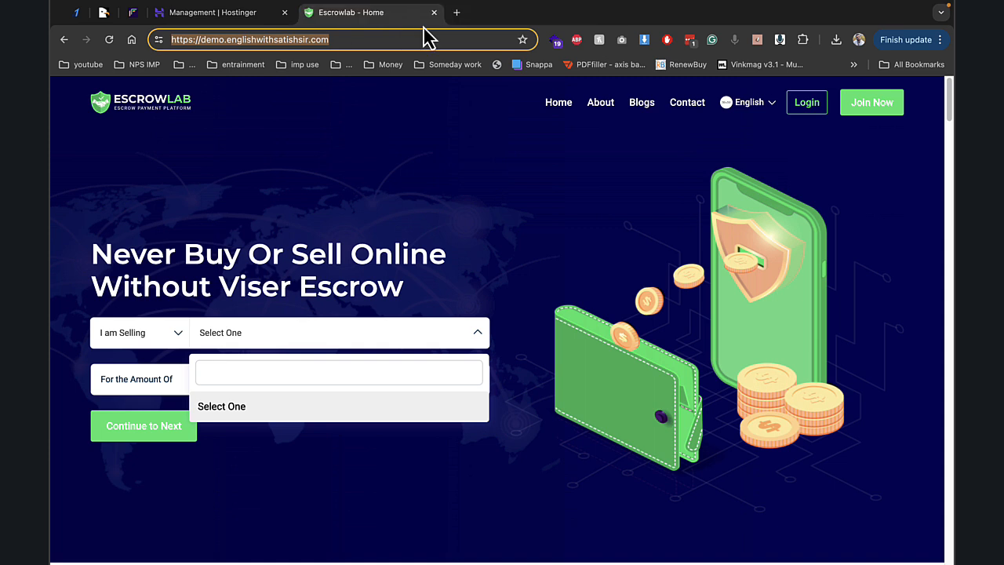
click(284, 13)
- Load the site's /admin login page and enter the admin username and password
click(406, 40)
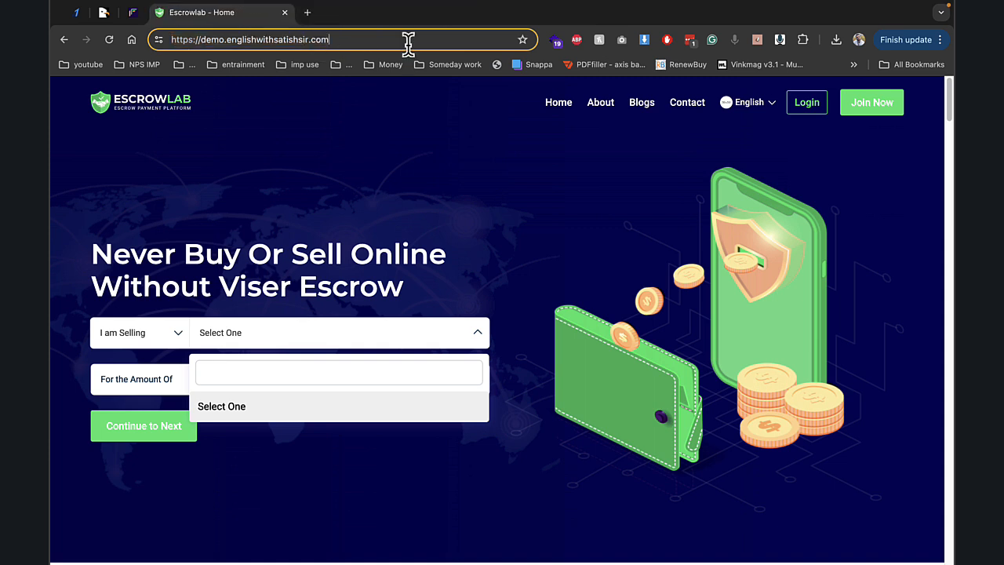
text(/admin)
key(Return)
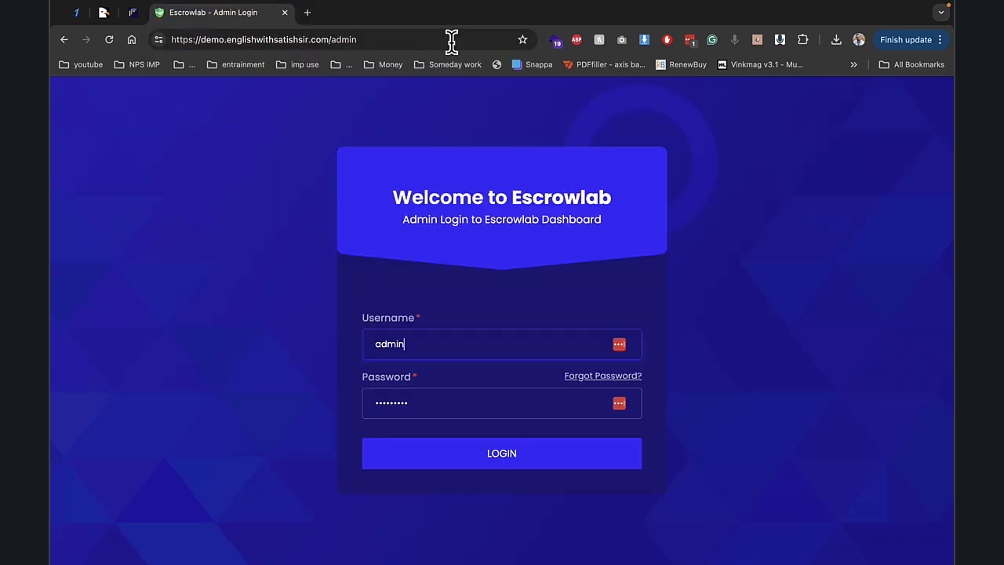
key(Tab)
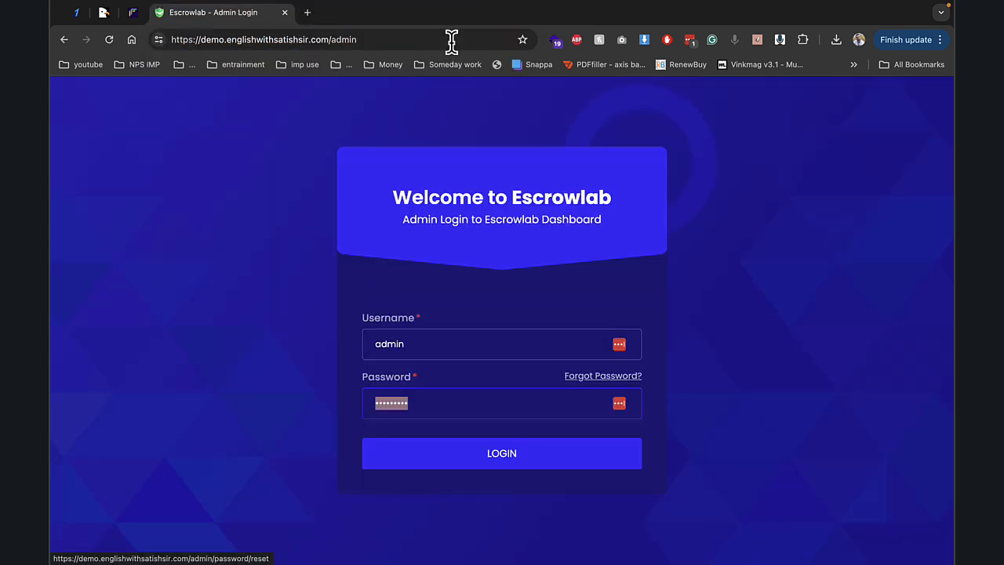
text(a)
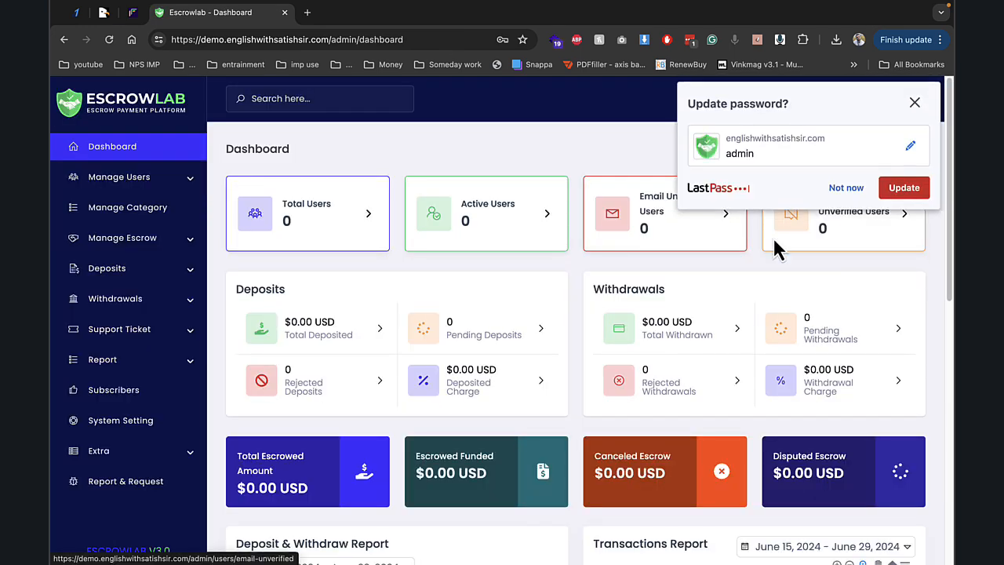
- Dismiss the password prompt and open System Setting > General Setting, selecting the Site Title field
click(829, 197)
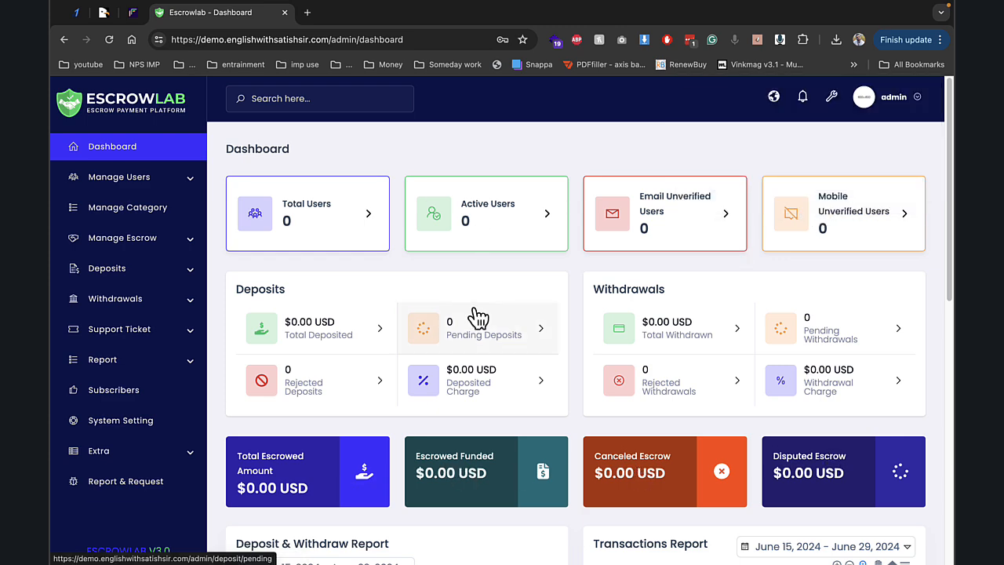
scroll(478, 316, down, 3)
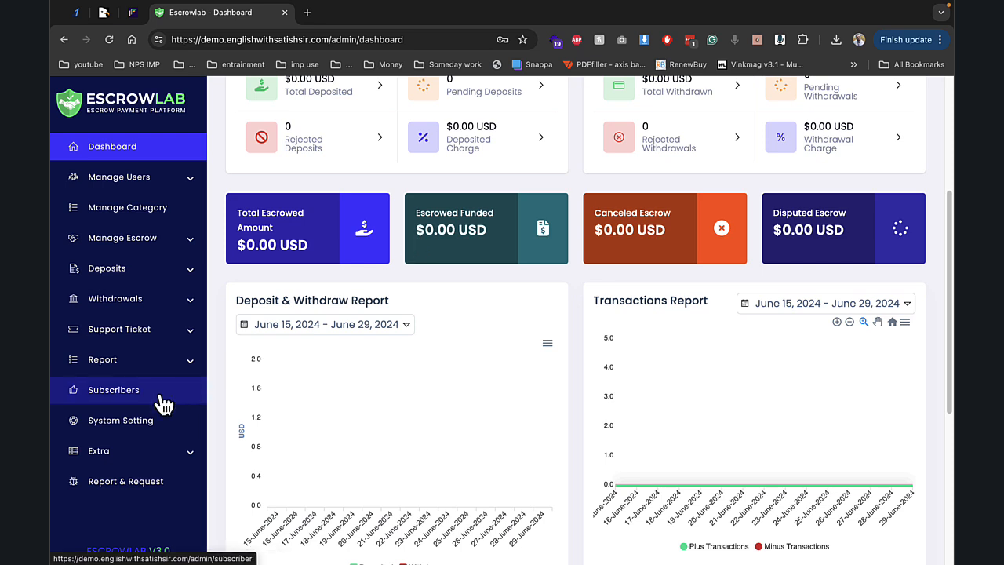
click(145, 428)
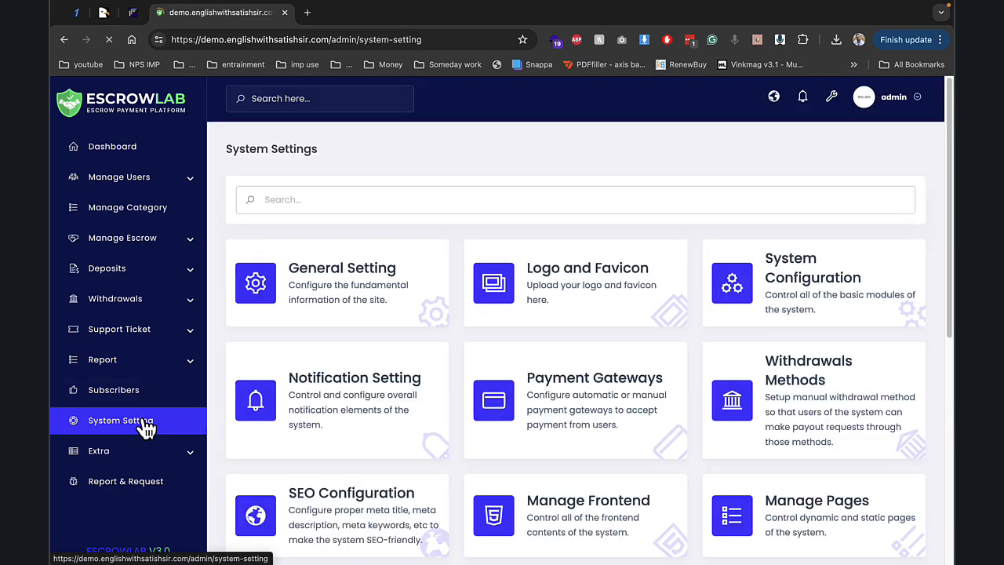
click(333, 300)
click(262, 218)
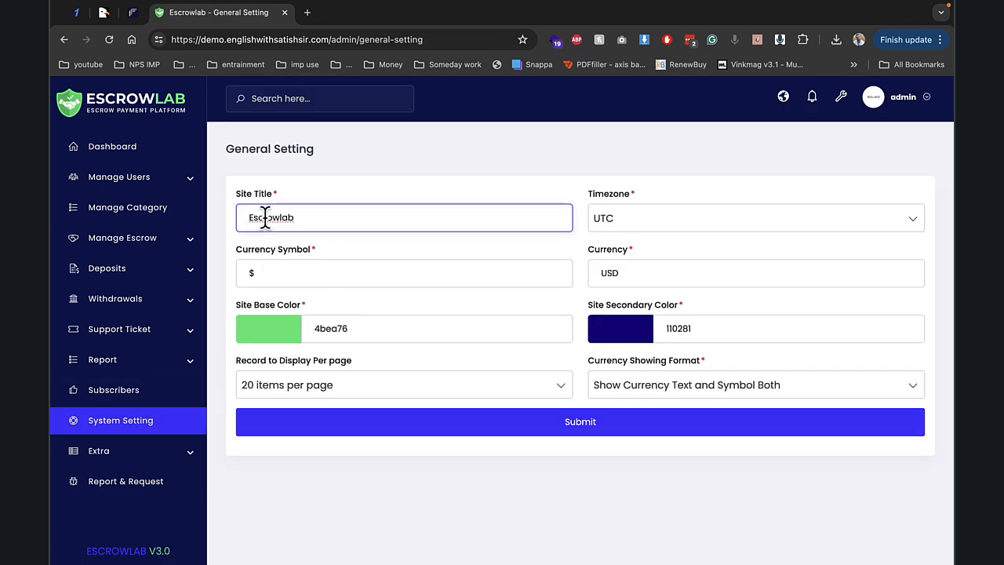
click(327, 218)
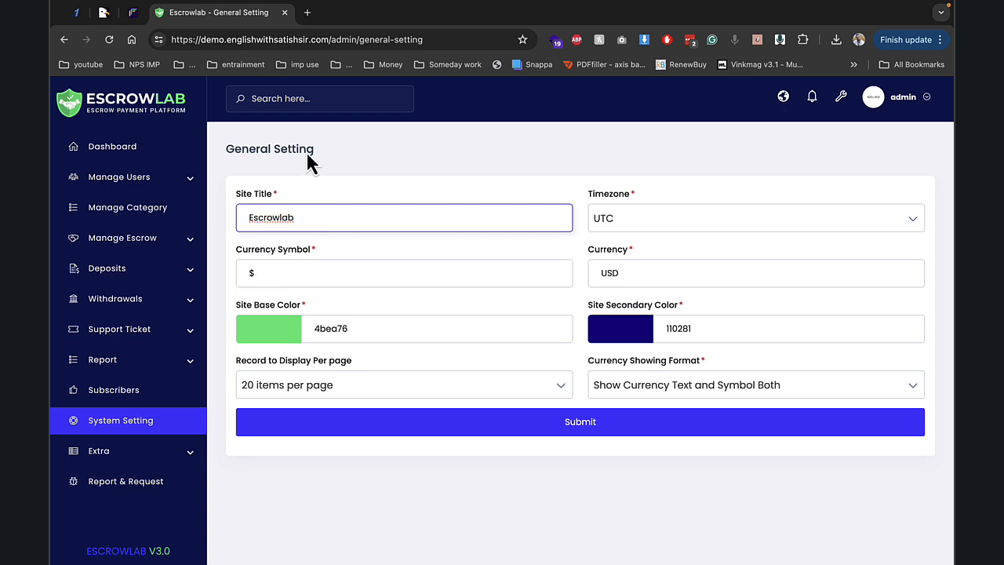
click(306, 12)
- Search Google for 'rupees symbol' to get the ₹ sign, then return to General Setting
text(inr)
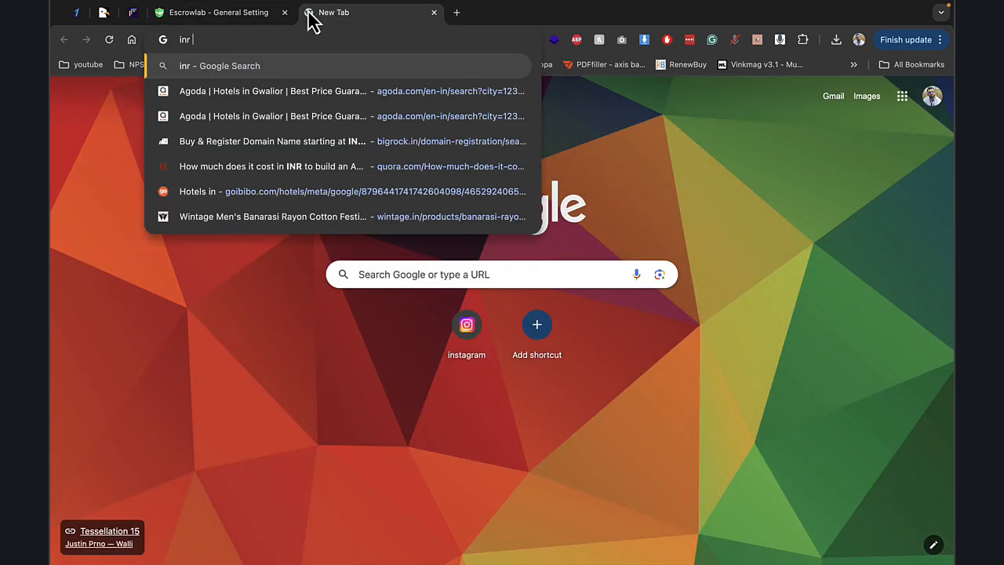
key(BackSpace)
key(BackSpace)
key(BackSpace)
text(rup)
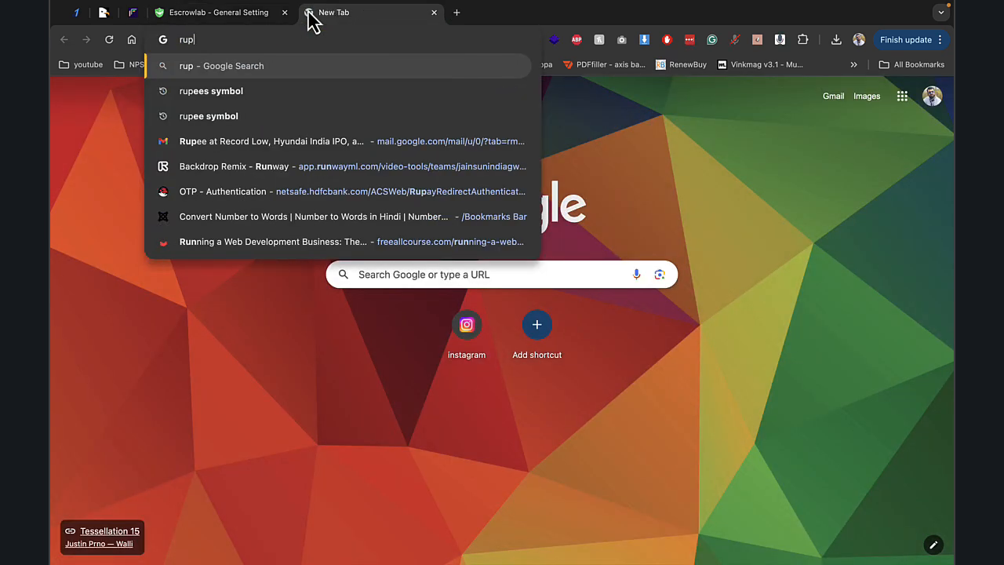
key(Down)
key(Return)
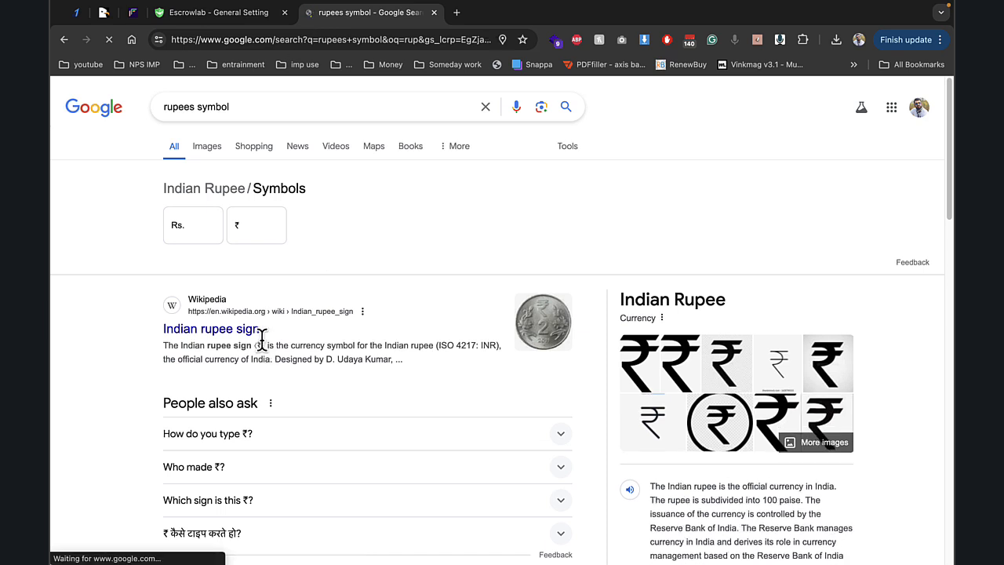
click(257, 14)
- Set the currency symbol to ₹ and the currency to INR, and save the general settings
click(318, 273)
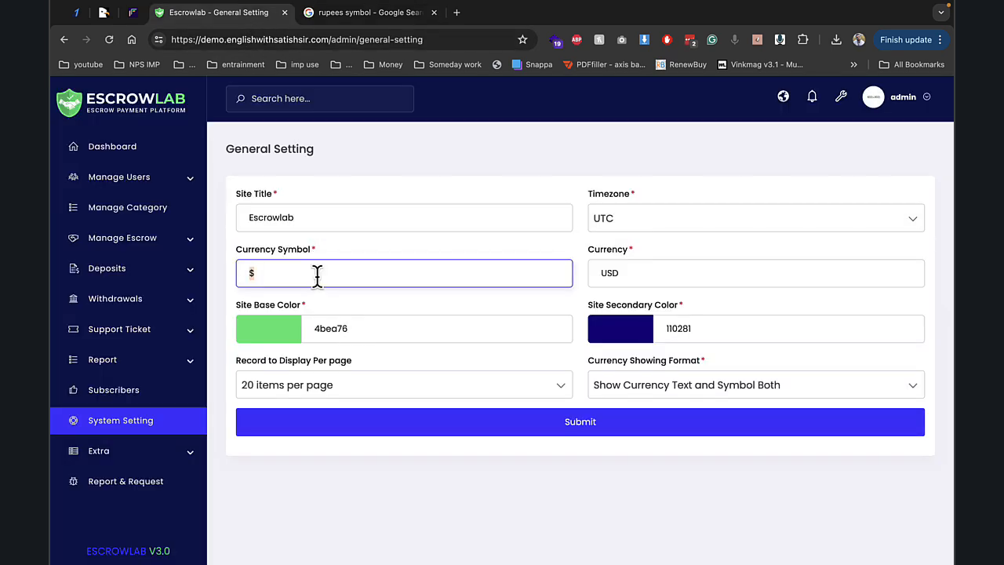
text(₹)
double_click(609, 272)
text(In)
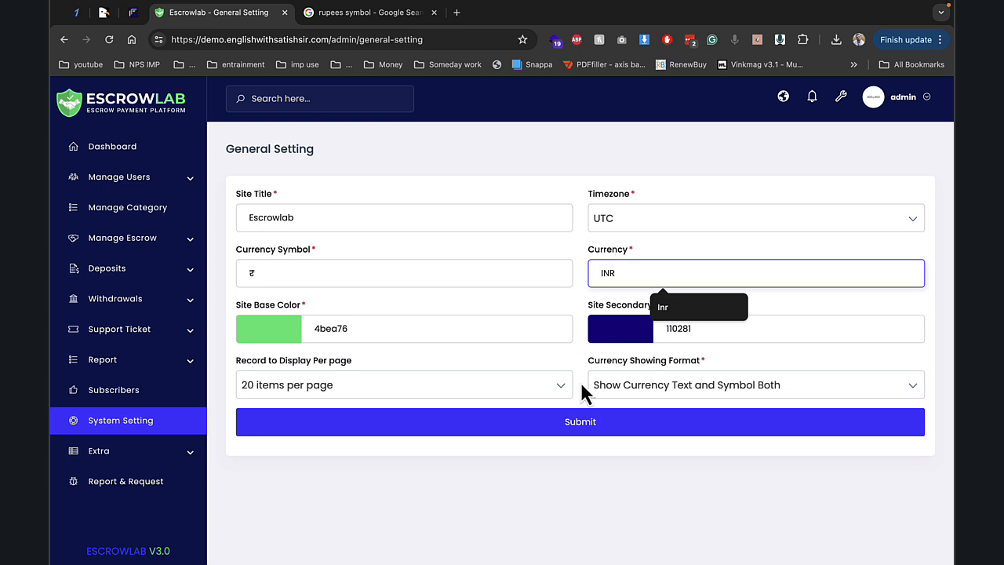
click(579, 424)
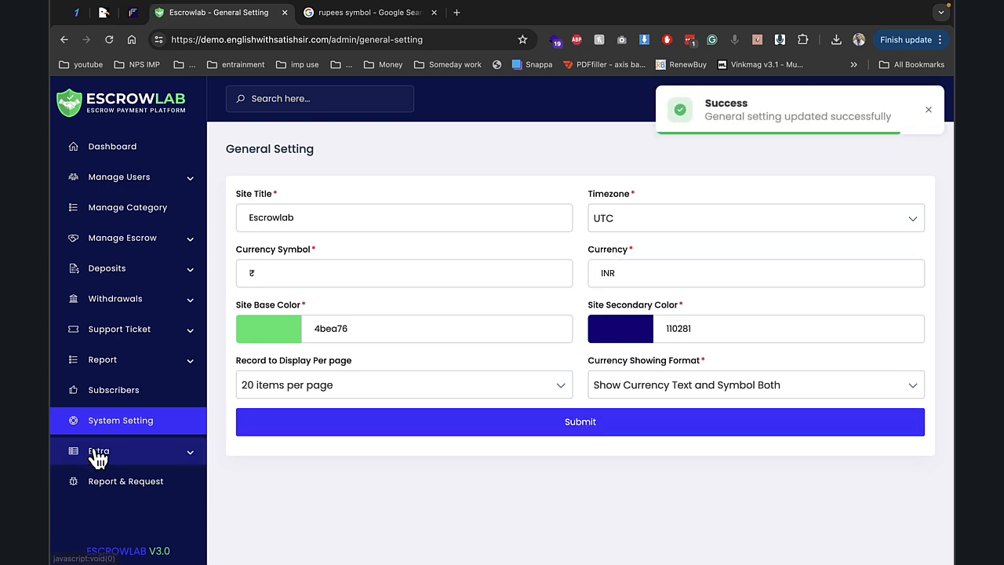
- Glance at the Logo and Favicon settings, then go to System Configuration
click(126, 424)
click(471, 278)
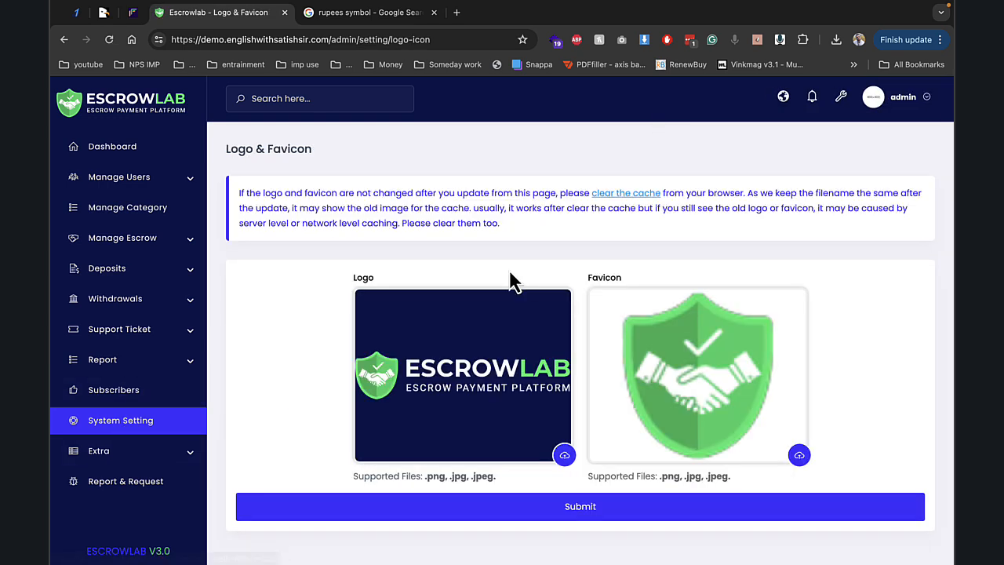
click(65, 39)
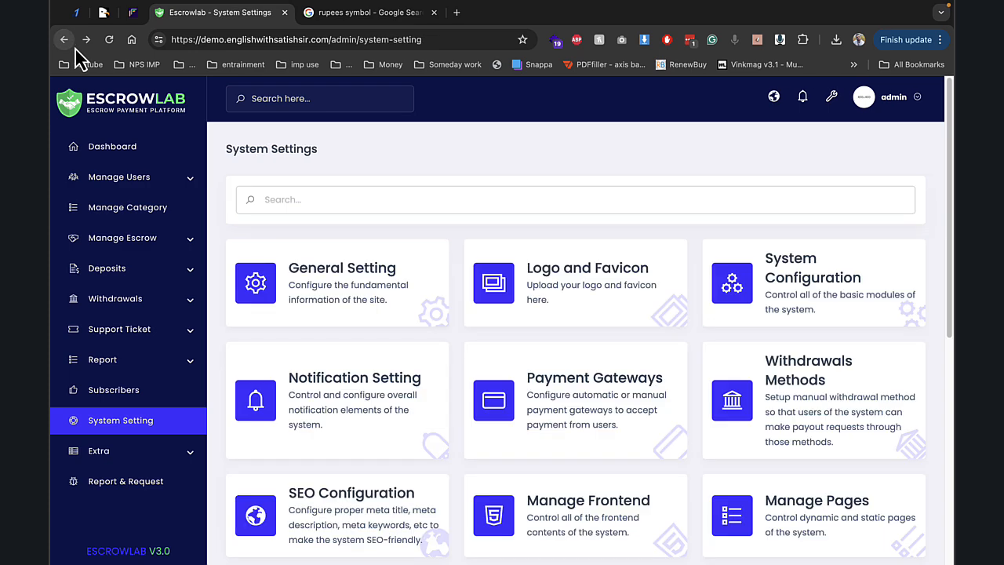
click(824, 276)
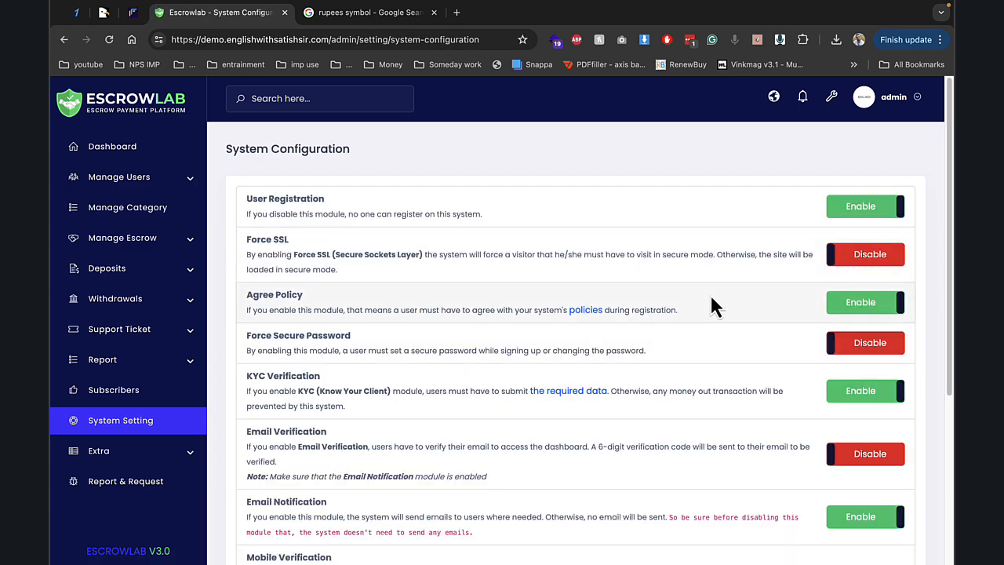
- Switch off the KYC, Email Notification, Push Notification and Language Option toggles and submit
click(867, 391)
click(867, 516)
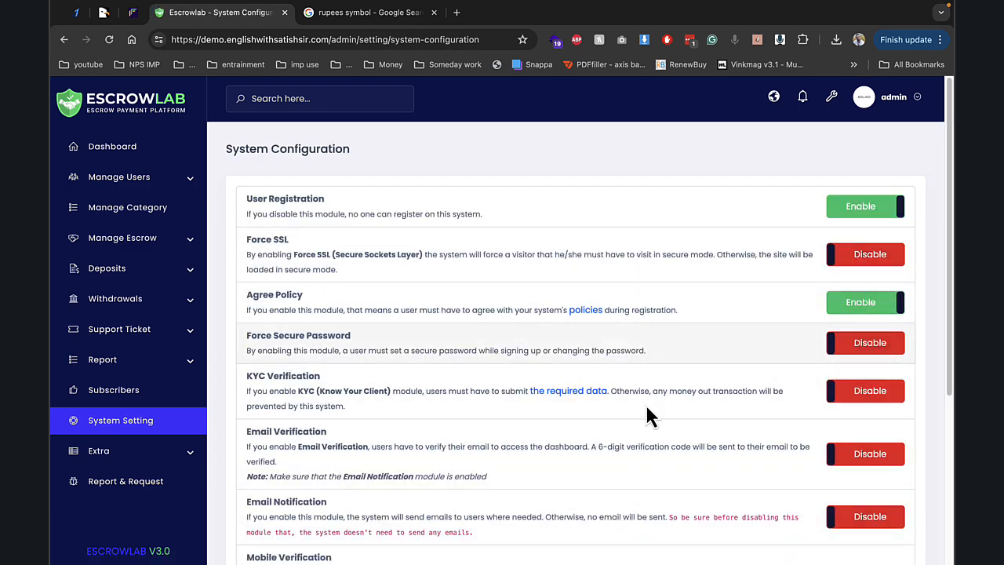
scroll(443, 247, down, 2)
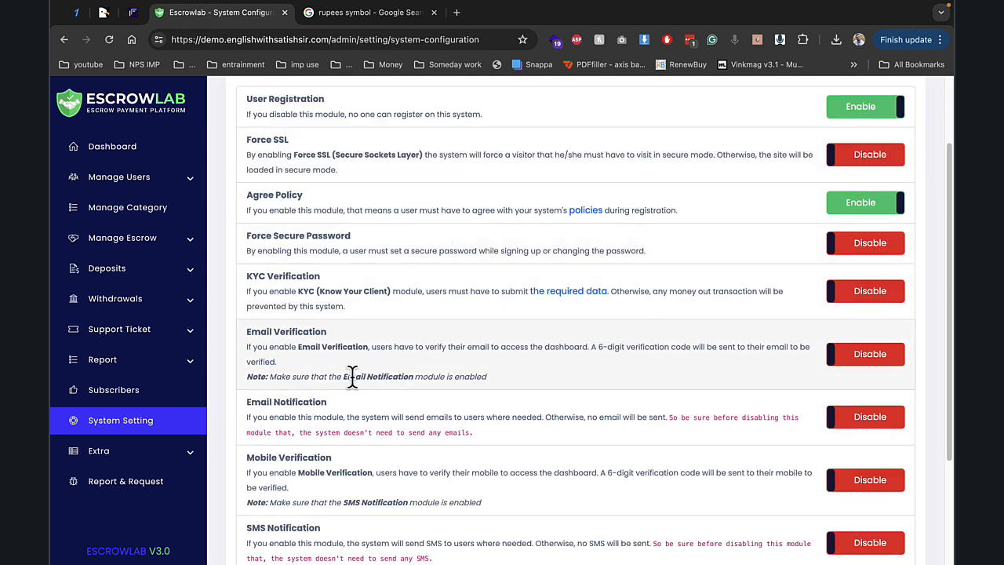
scroll(352, 376, down, 3)
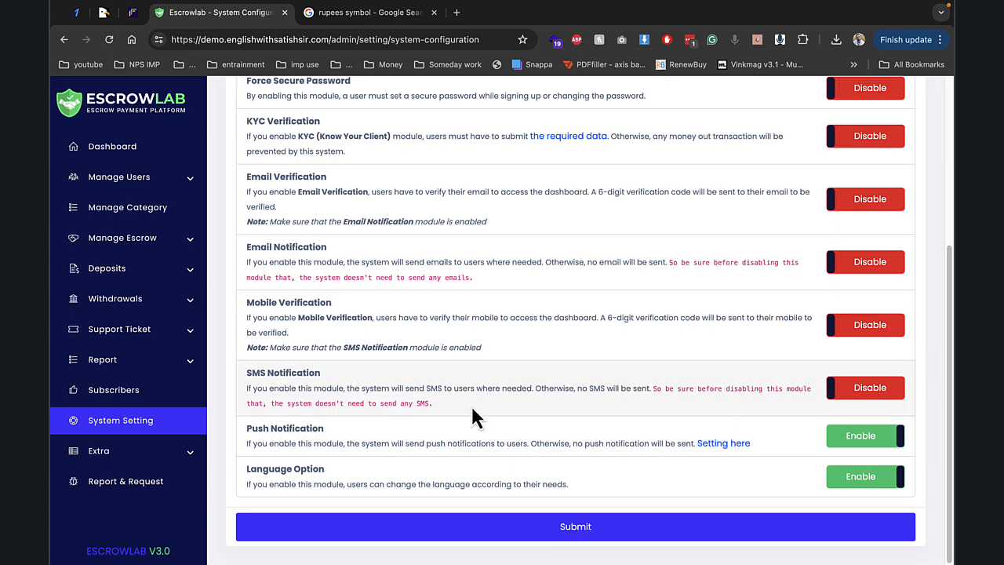
click(872, 437)
click(867, 476)
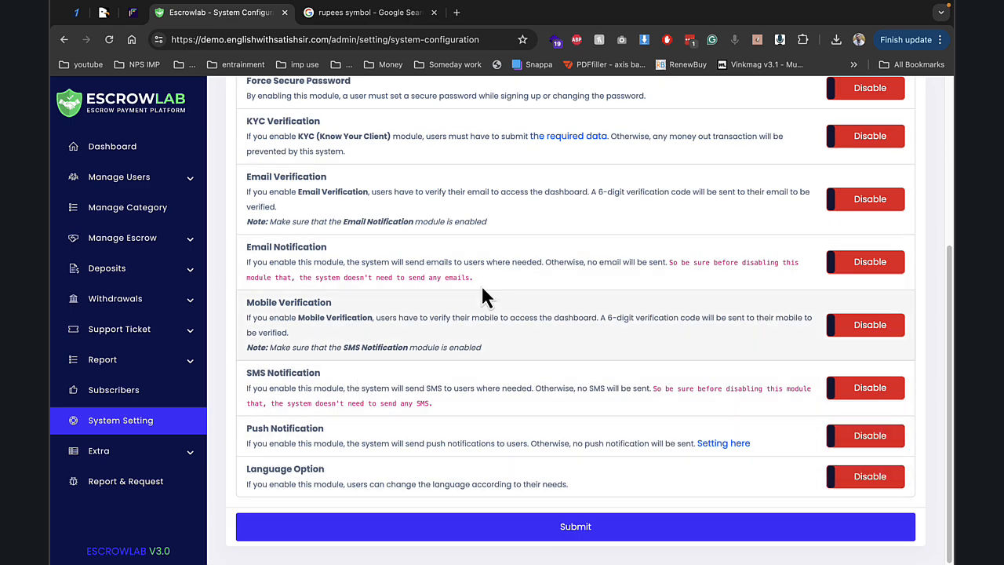
click(611, 537)
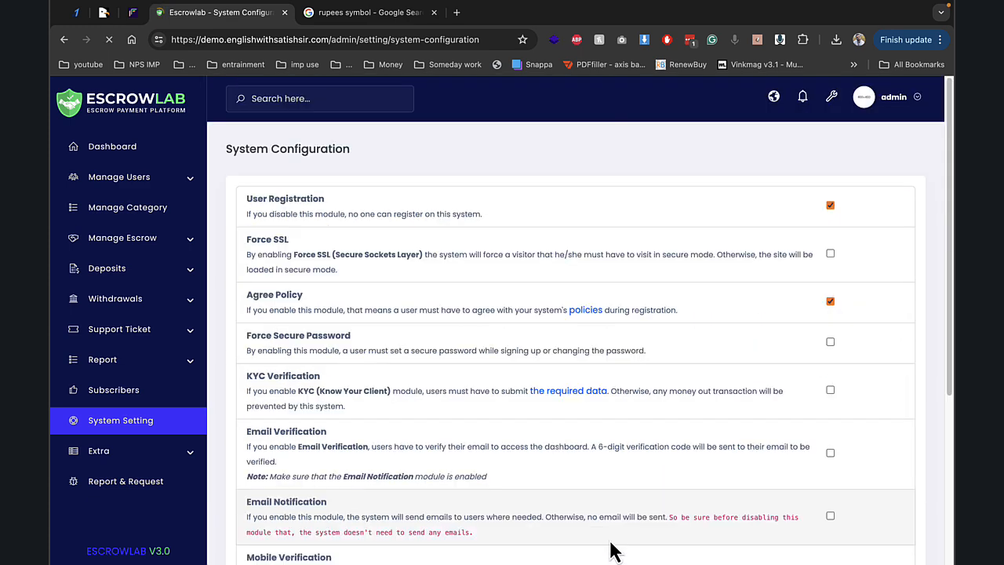
click(193, 420)
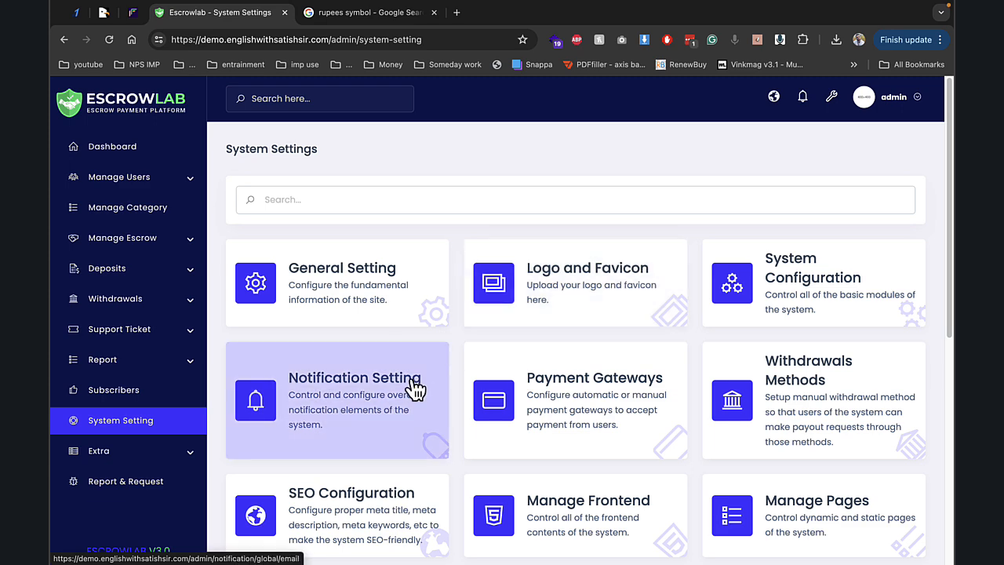
- Open PayTM's gateway settings and browse its currency list without choosing one
click(560, 390)
scroll(428, 347, down, 4)
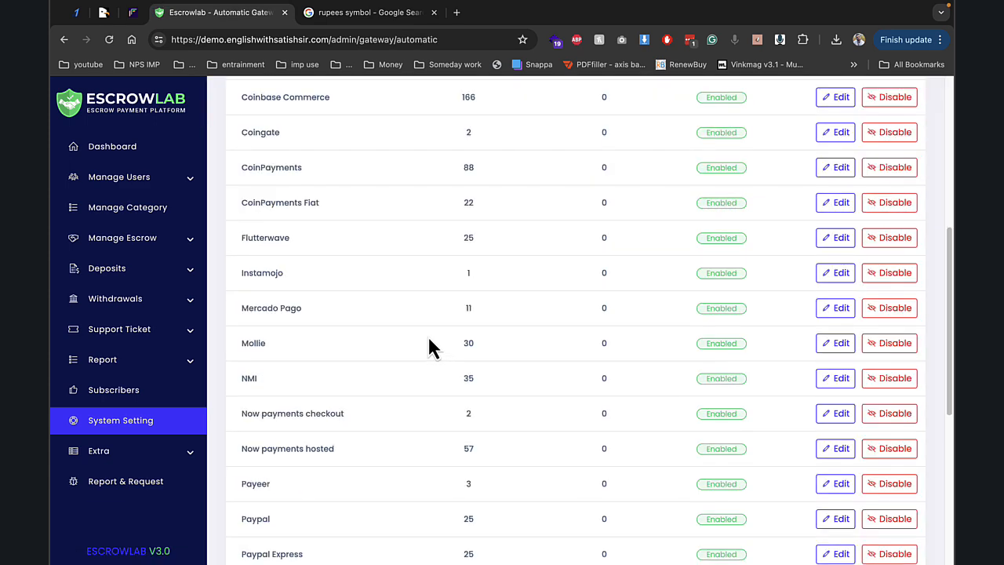
scroll(428, 347, down, 3)
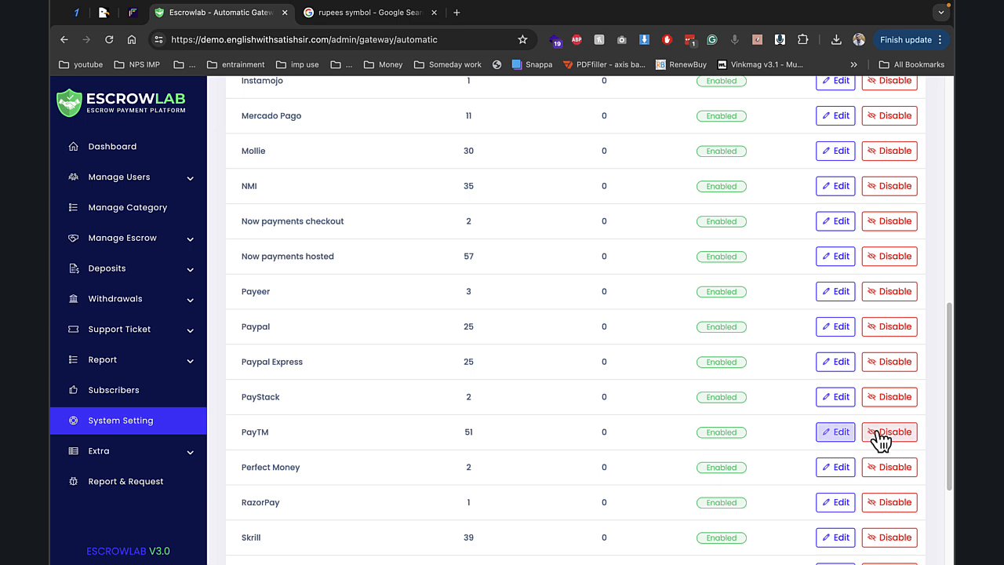
click(847, 437)
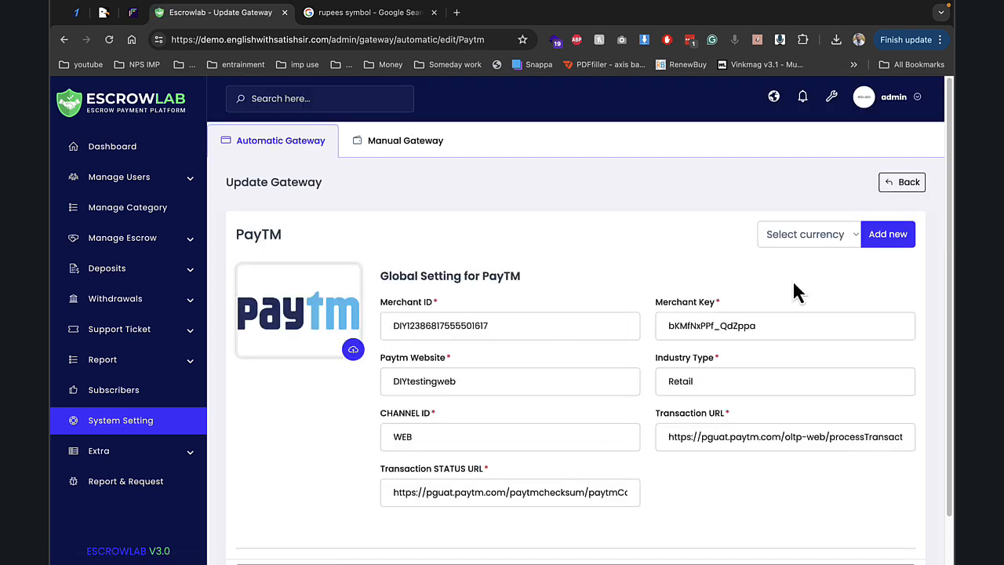
click(808, 235)
scroll(799, 431, down, 5)
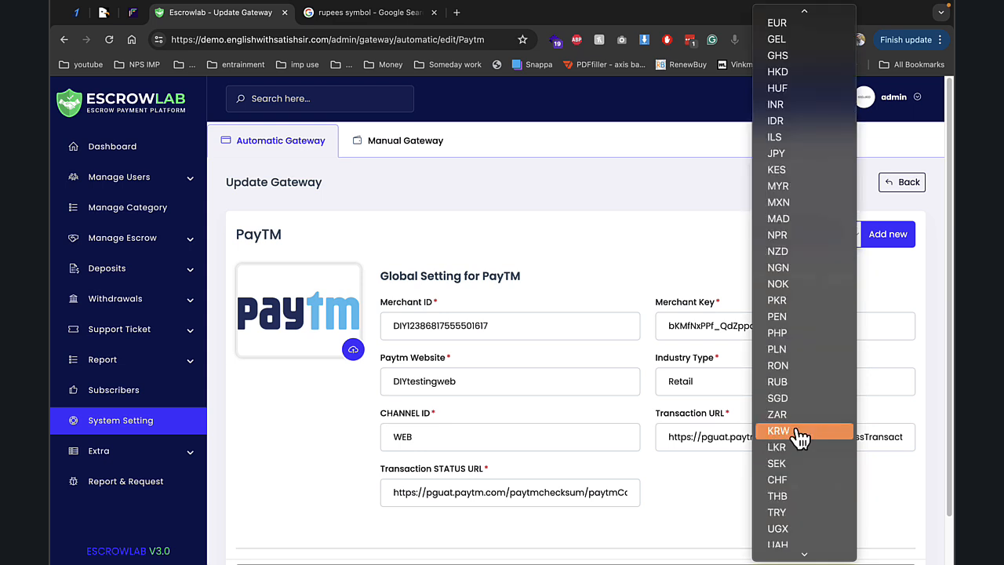
click(573, 284)
- Bring up the Manual Gateway list, which has no gateways yet
scroll(753, 314, down, 1)
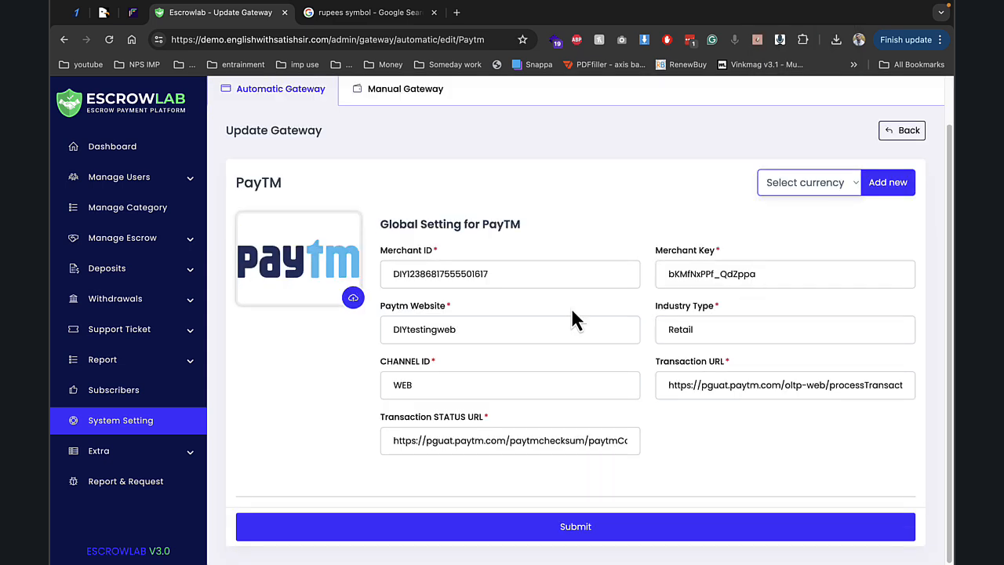
scroll(573, 321, up, 1)
click(392, 152)
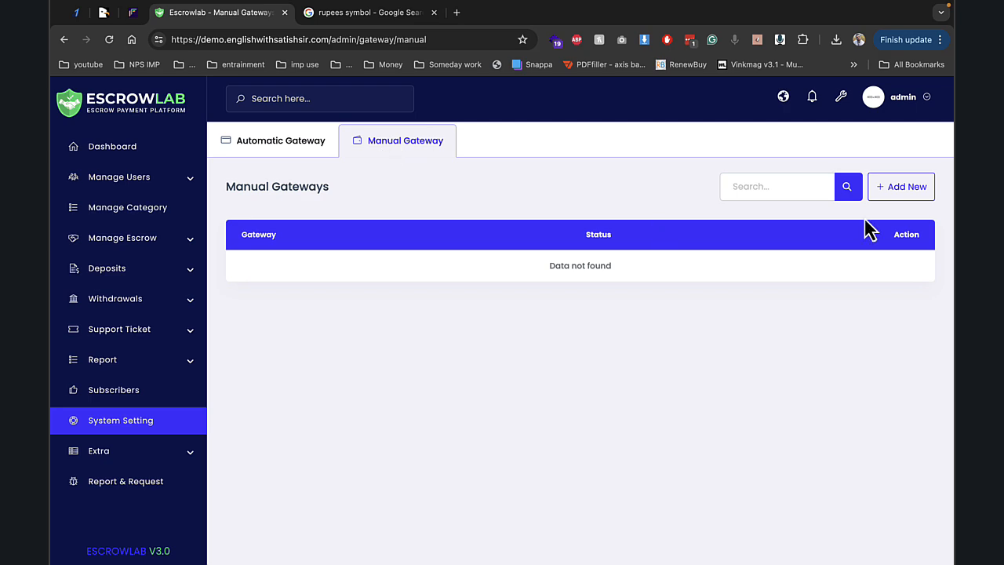
- Start a new manual gateway with currency INR, rate 82, and limits 1 to 100000
click(902, 192)
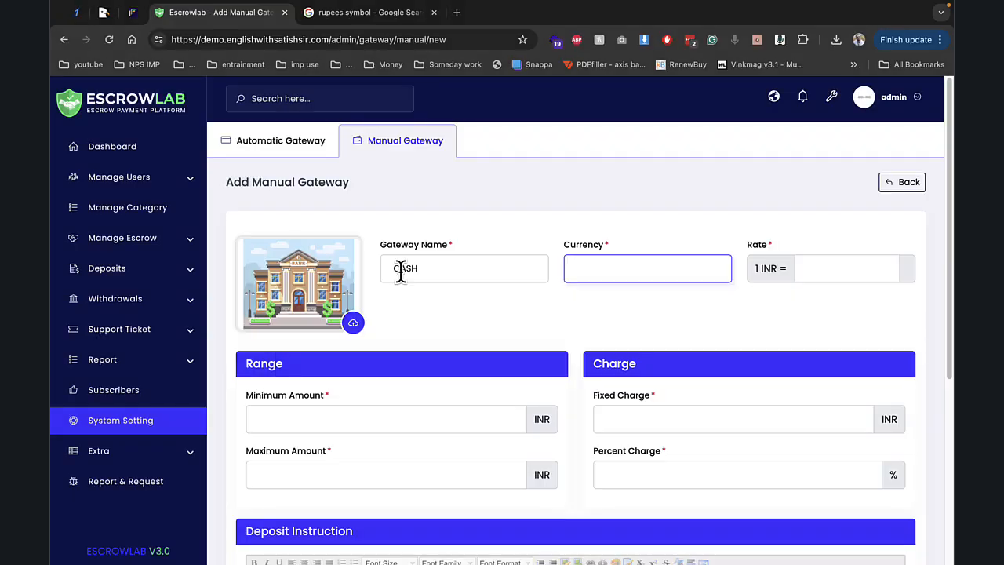
text(inr)
key(Tab)
text(82)
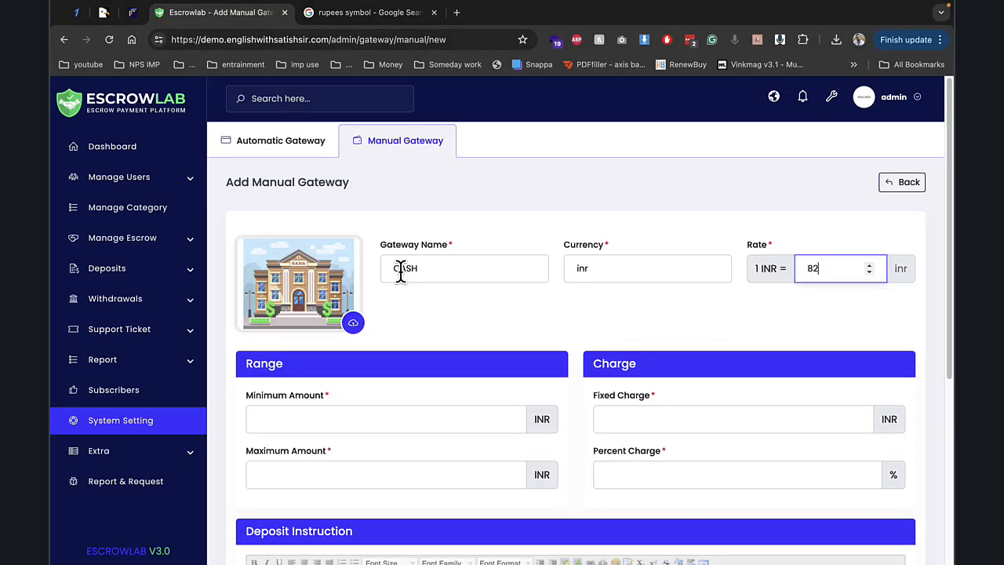
key(Tab)
text(1)
key(Tab)
text(1)
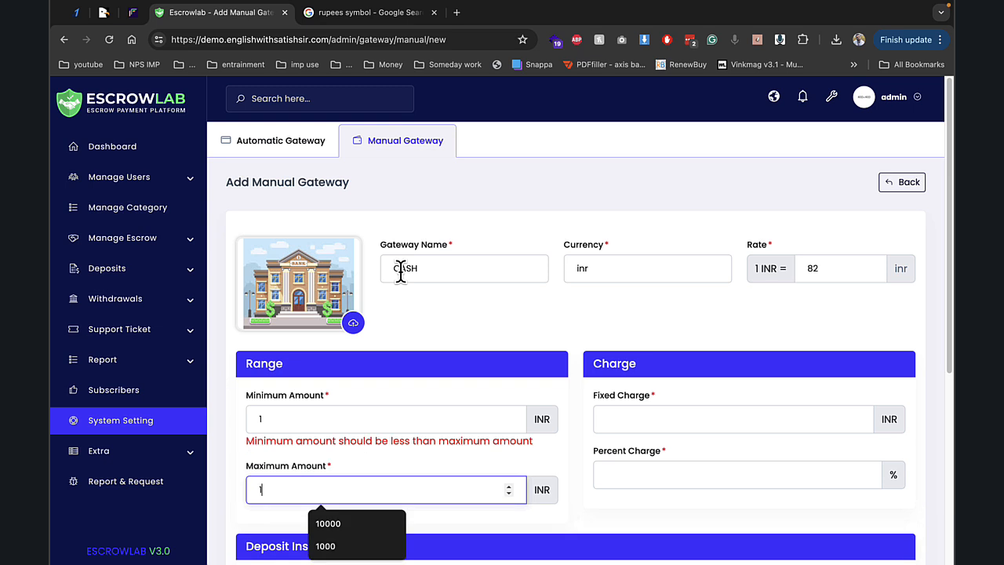
text(00000)
- Set charges of 1 fixed plus 10 percent and save the CASH gateway
key(Tab)
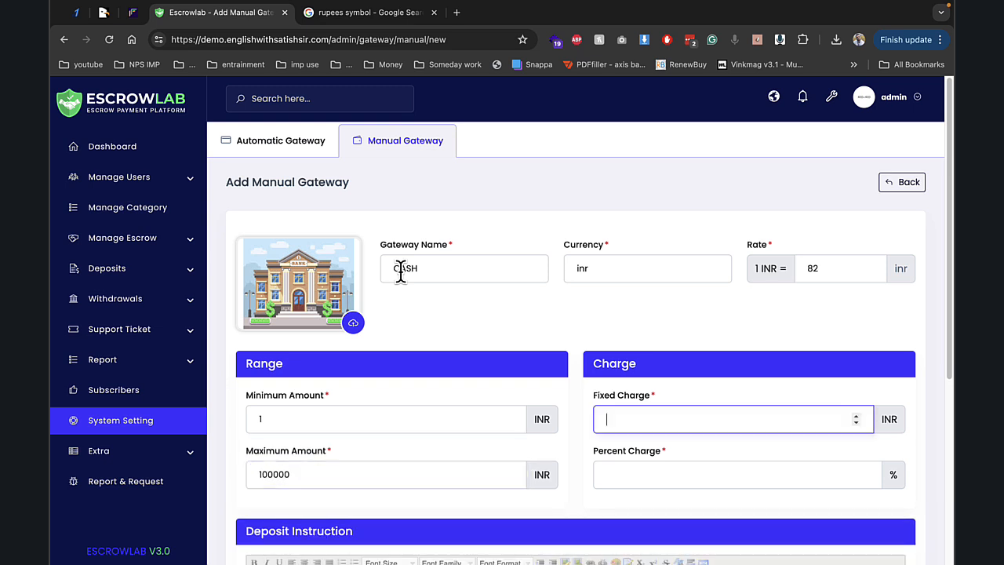
text(1)
key(Tab)
text(10)
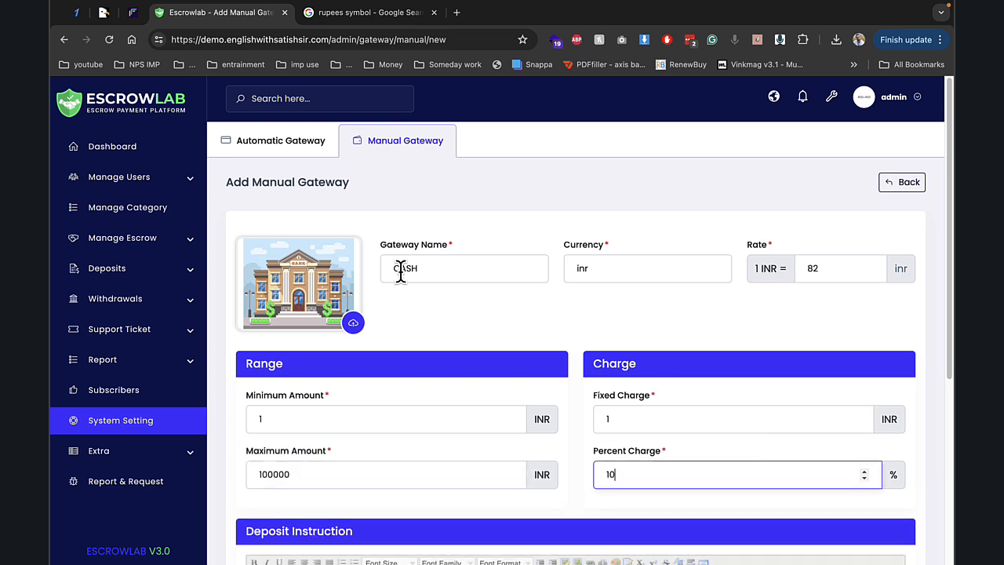
scroll(392, 282, down, 5)
click(374, 303)
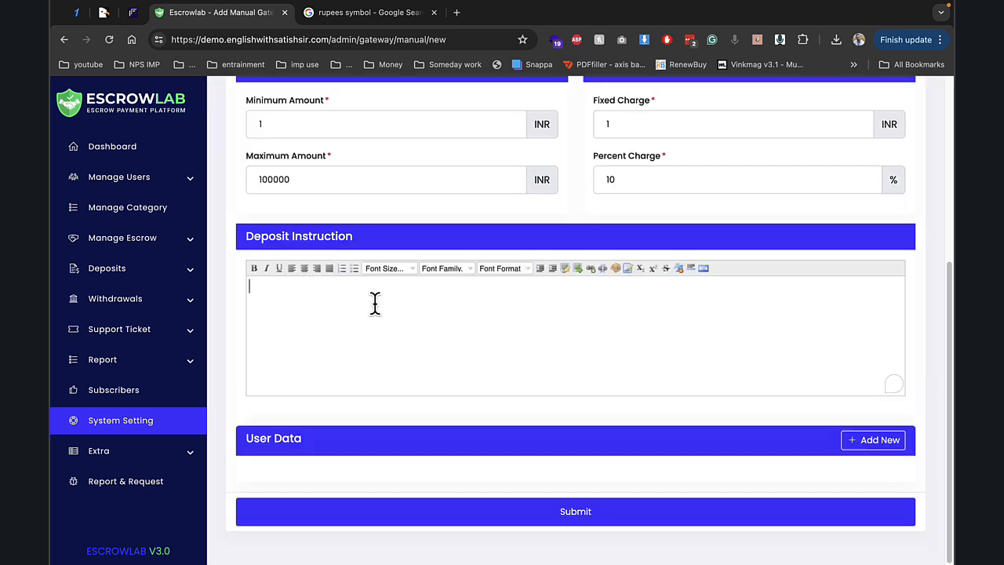
click(597, 521)
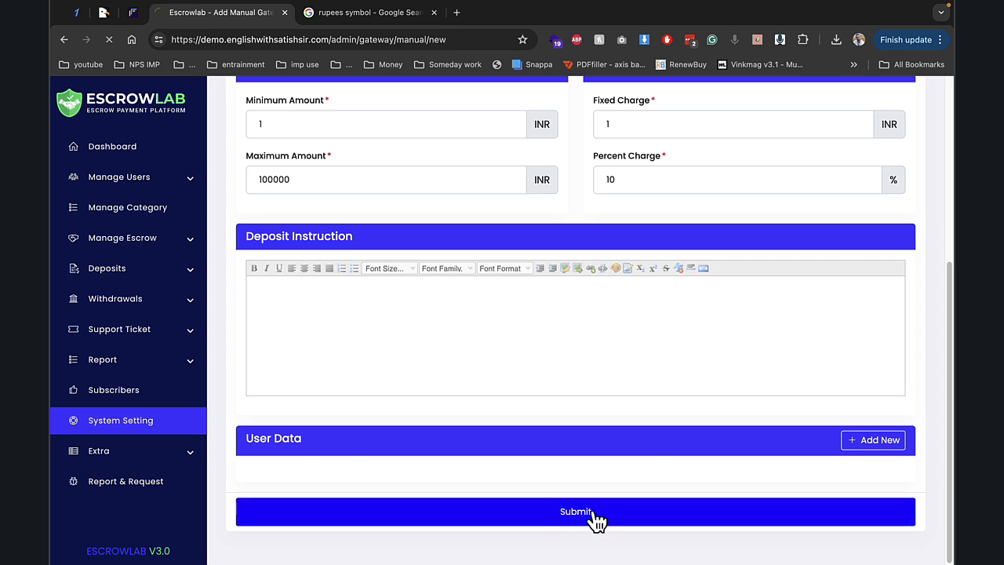
click(155, 424)
- Check the empty Withdrawal Methods list, then open Manage Frontend content options
scroll(471, 439, down, 2)
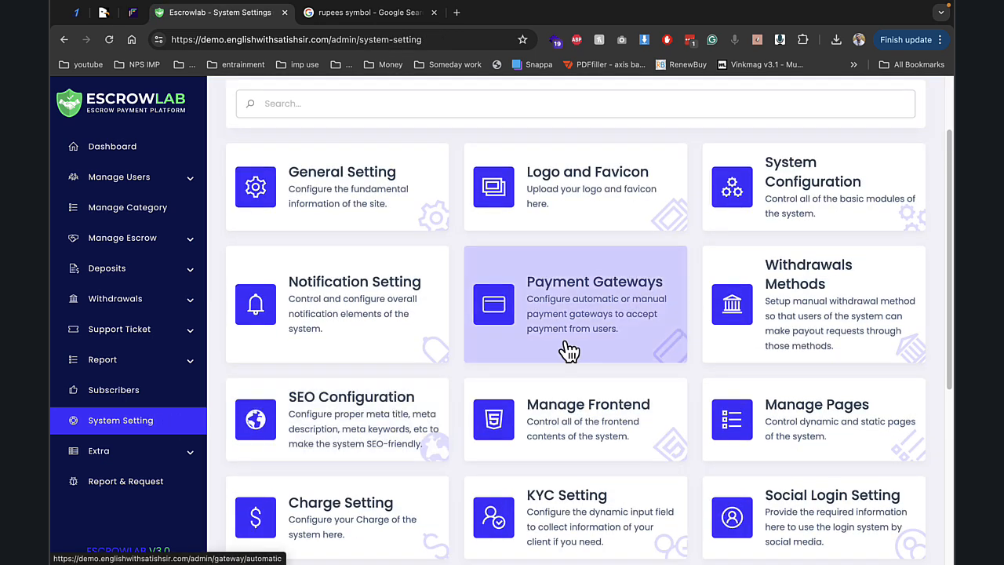
click(701, 319)
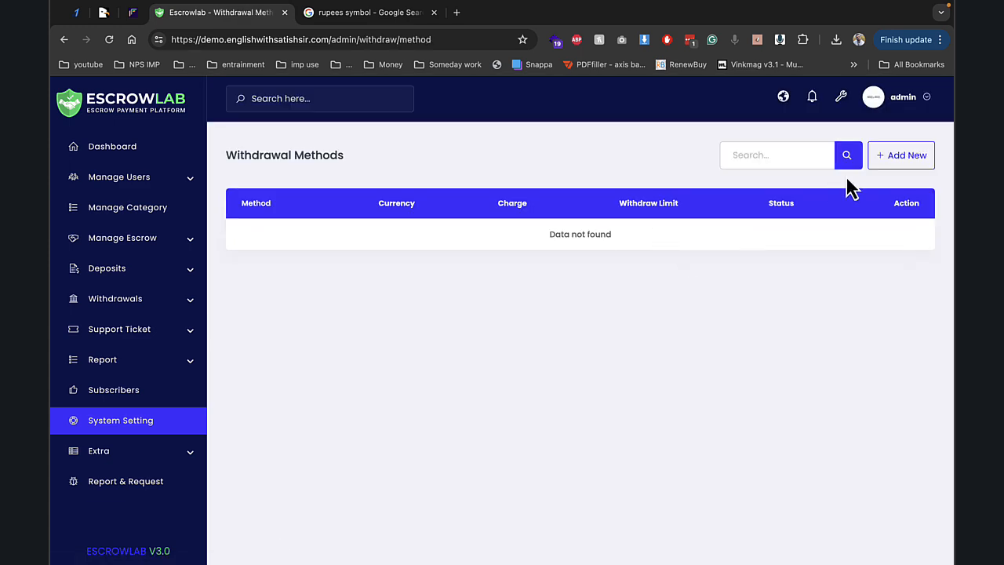
click(166, 422)
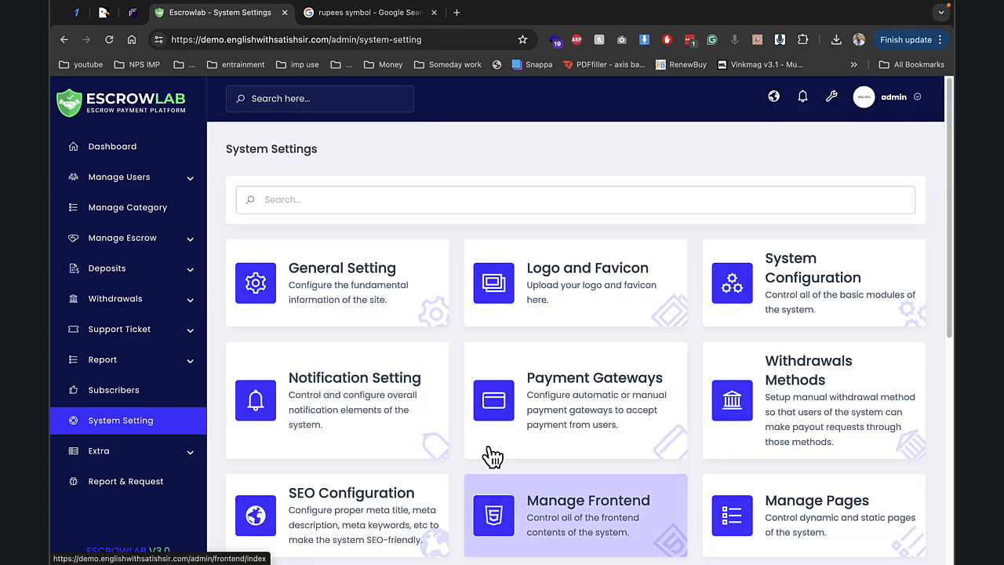
scroll(493, 456, down, 2)
click(473, 354)
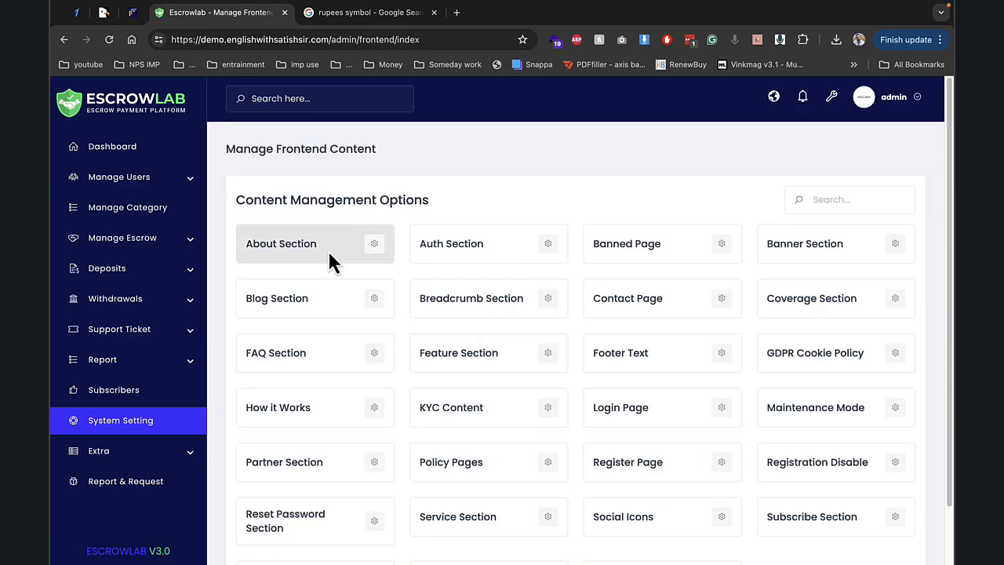
- View the current About heading on the public site's About page
click(774, 97)
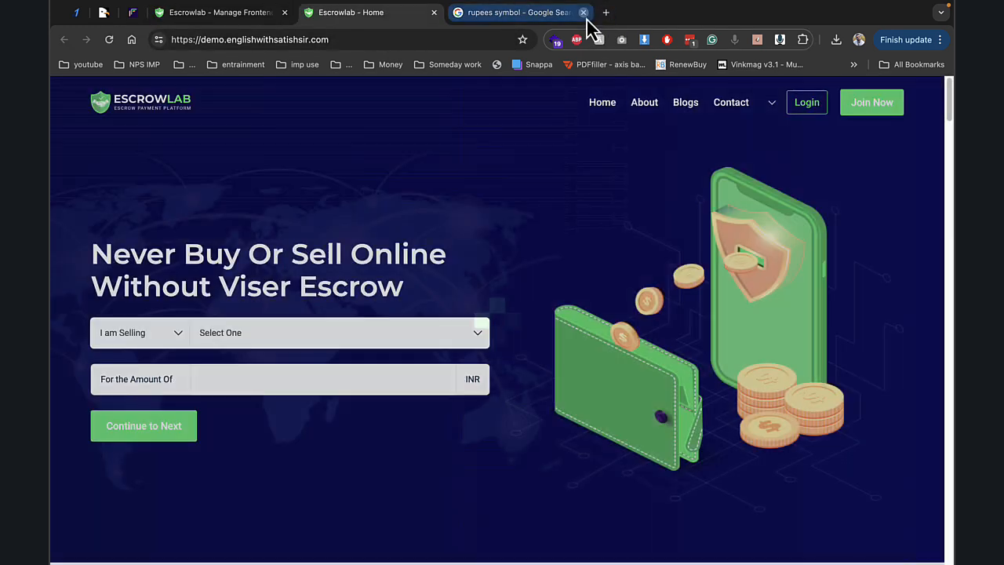
click(583, 12)
click(649, 108)
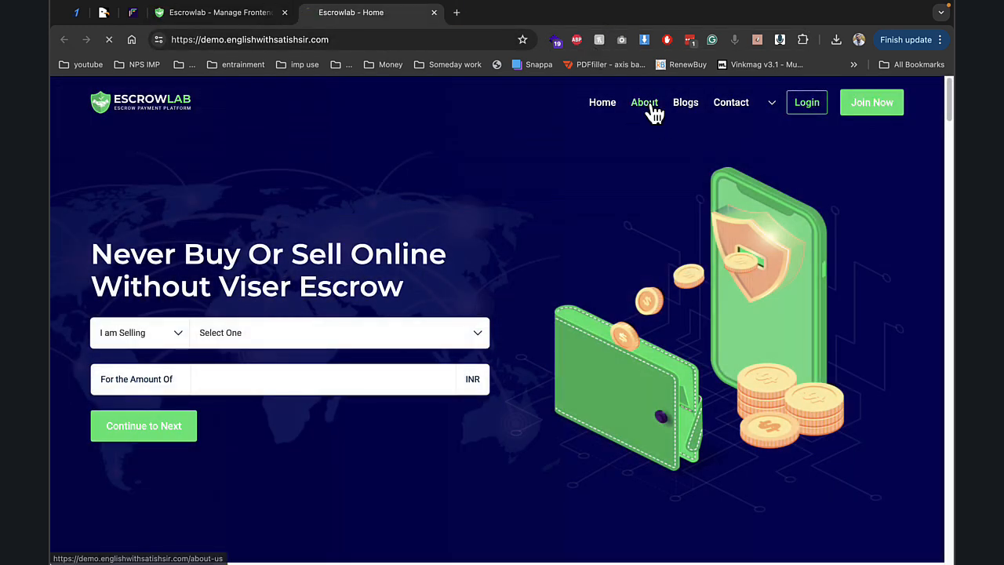
scroll(359, 341, down, 3)
scroll(212, 220, up, 1)
drag(230, 209, 344, 226)
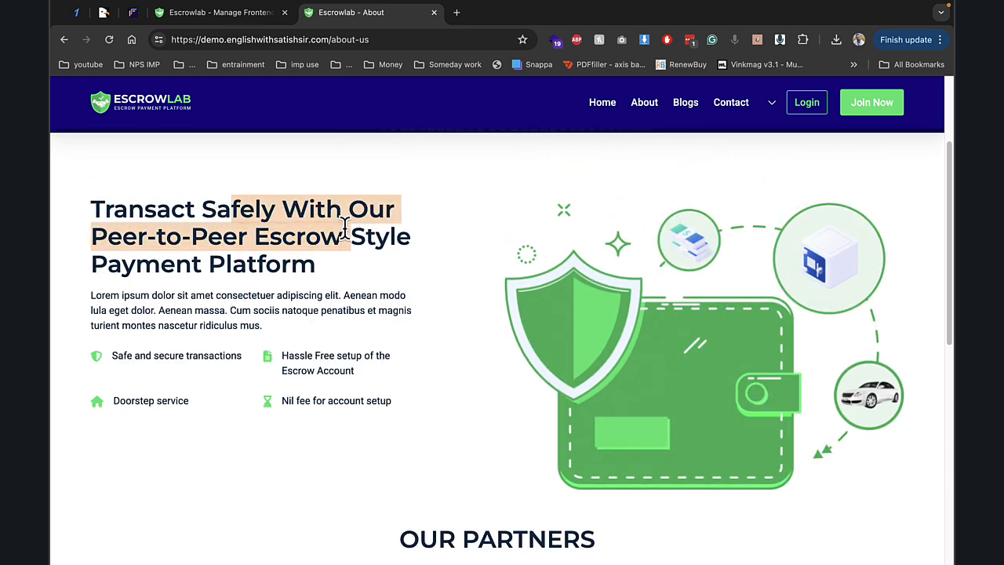
click(265, 14)
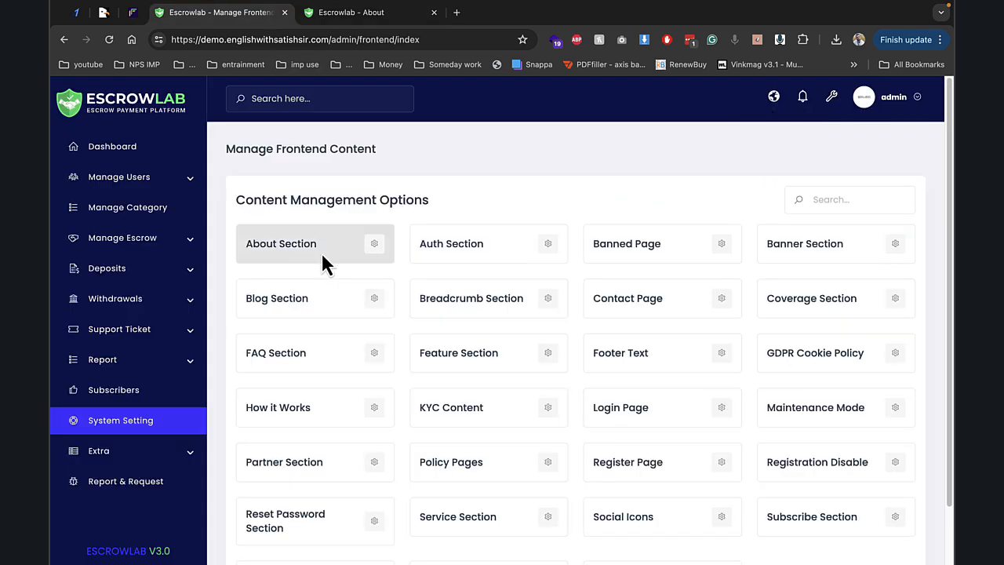
- Delete 'Platform' from the About section heading and save the section
click(376, 248)
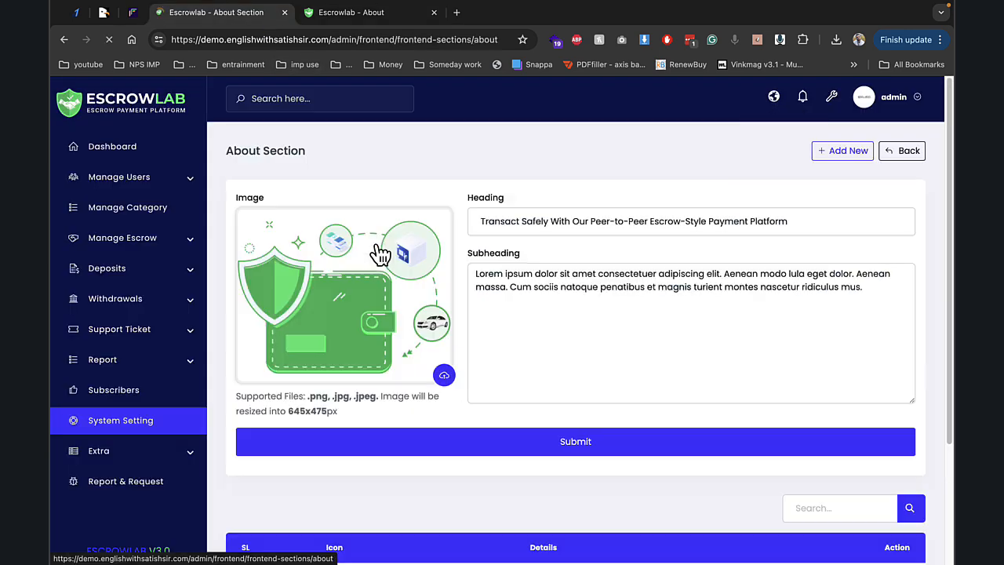
double_click(777, 220)
key(BackSpace)
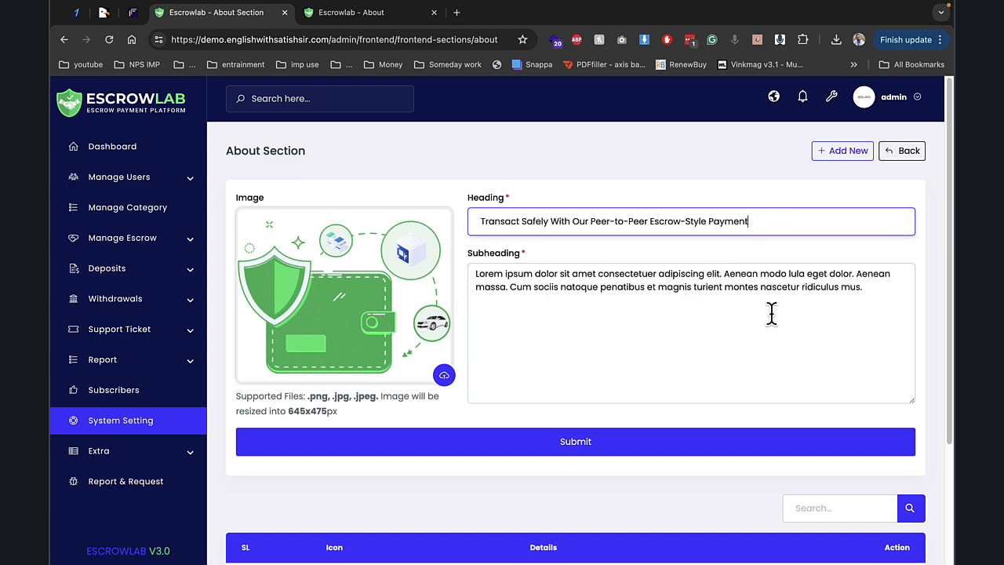
scroll(771, 314, down, 3)
scroll(673, 370, up, 3)
scroll(846, 288, down, 2)
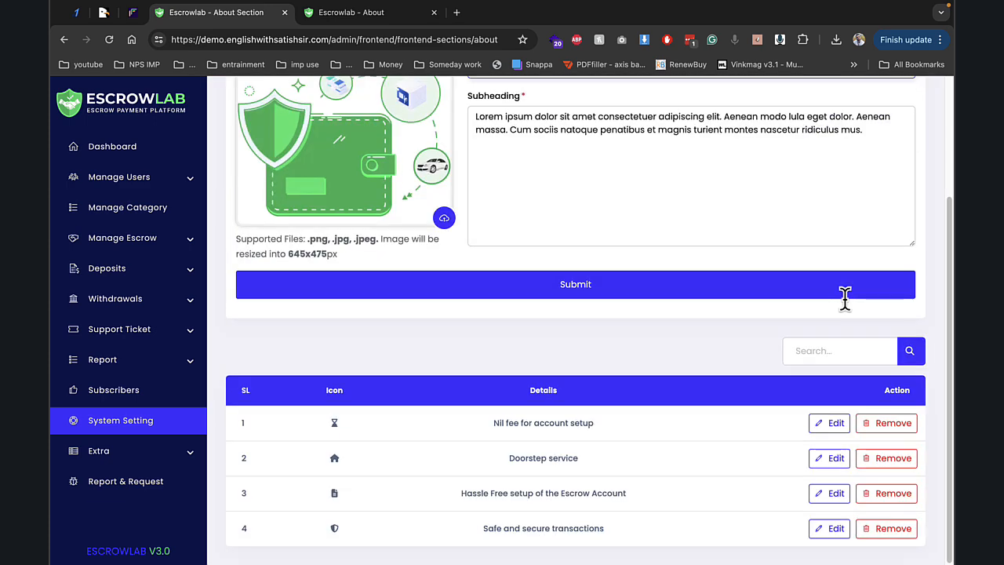
click(773, 295)
- Reload the public About page to confirm the shortened heading
click(368, 14)
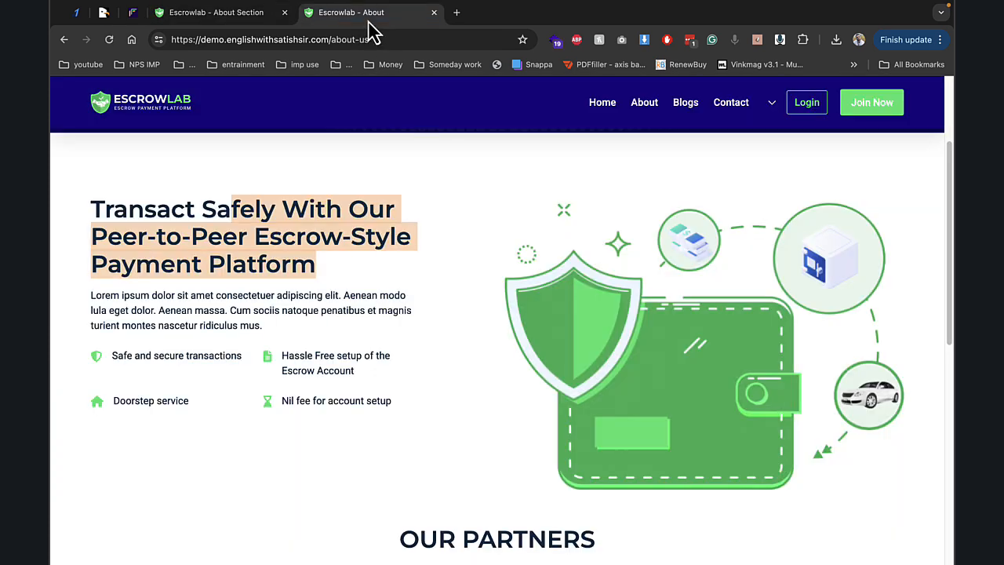
key(super+r)
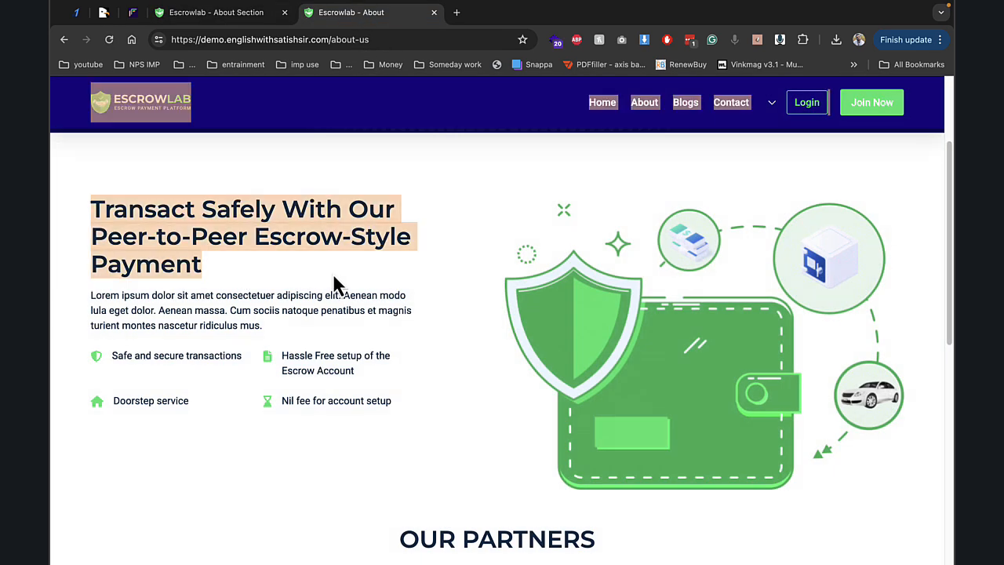
click(224, 13)
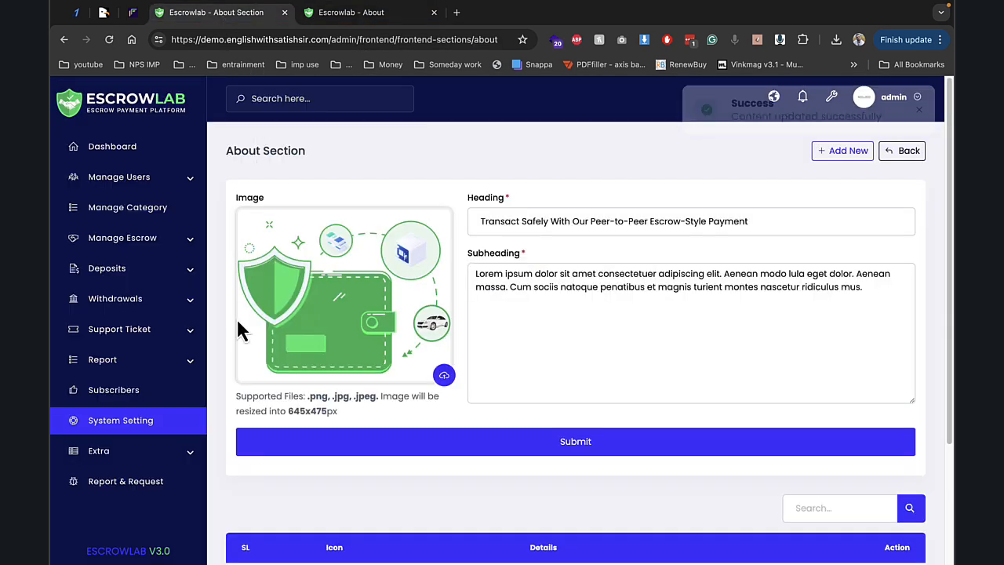
click(175, 424)
- Inspect Escrow Charges (cap 100 INR, fixed 2, 10%), then open the empty category list
scroll(428, 361, down, 2)
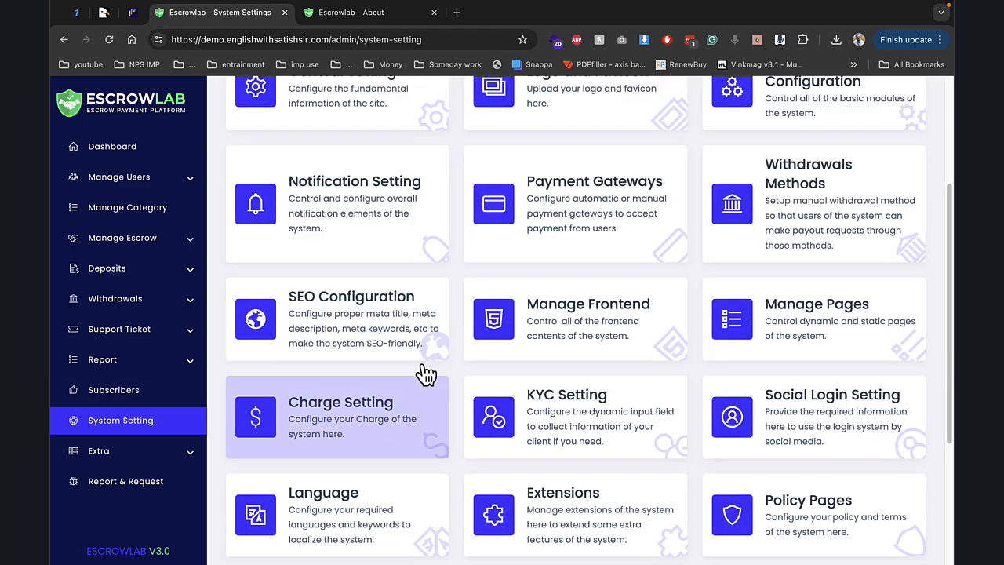
click(376, 426)
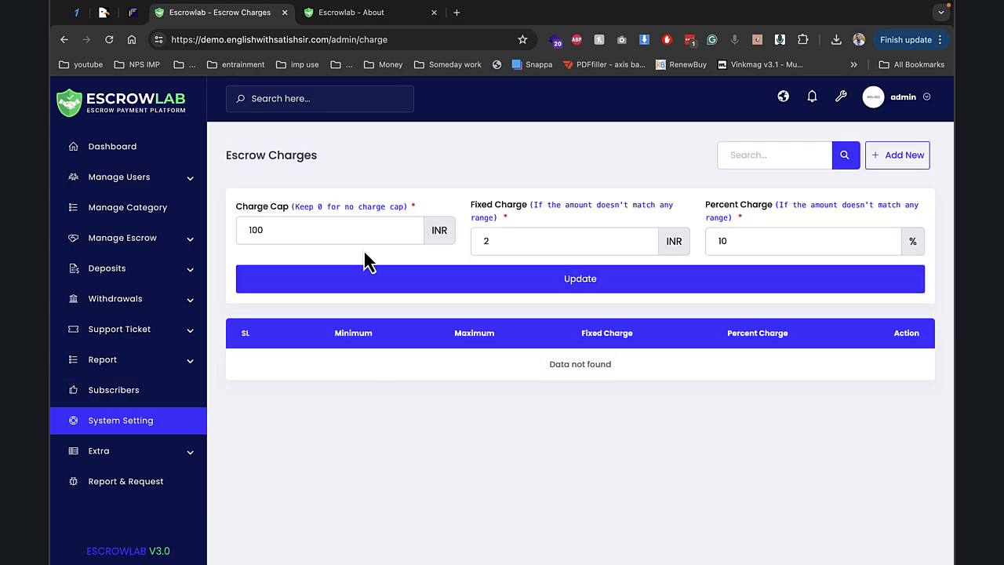
double_click(291, 226)
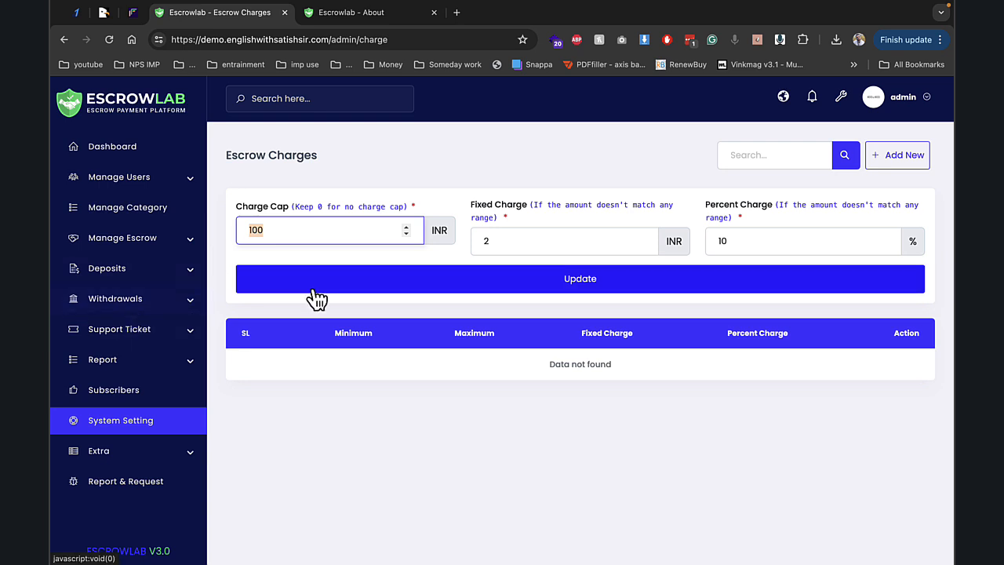
click(170, 208)
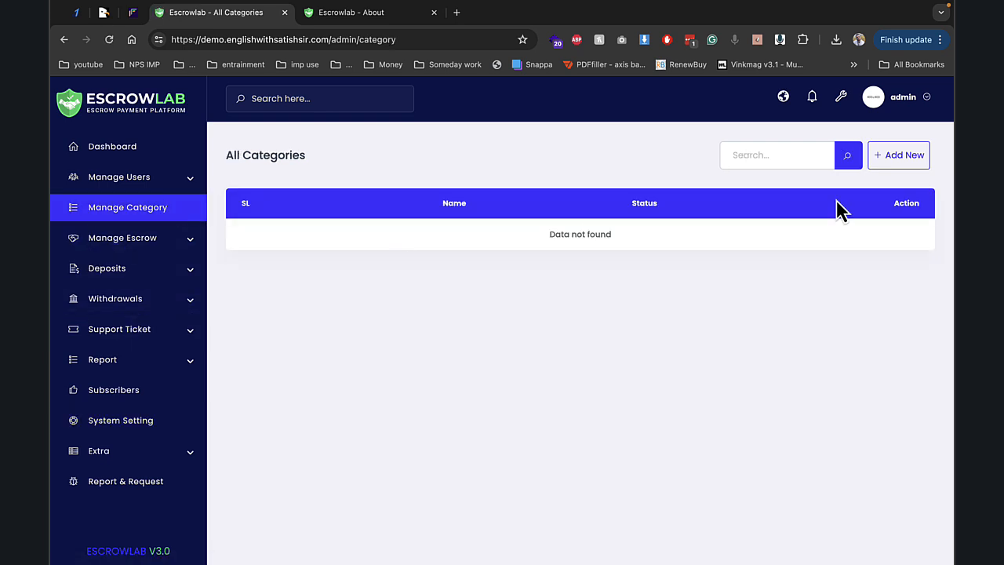
- Add an enabled category named 'car' and return to the public About tab
click(898, 155)
click(481, 178)
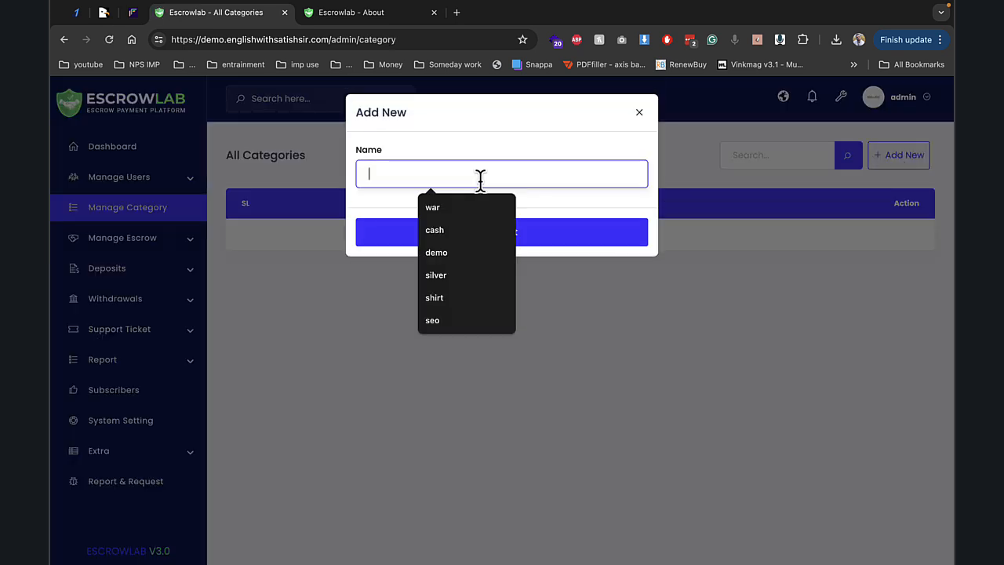
text(housae)
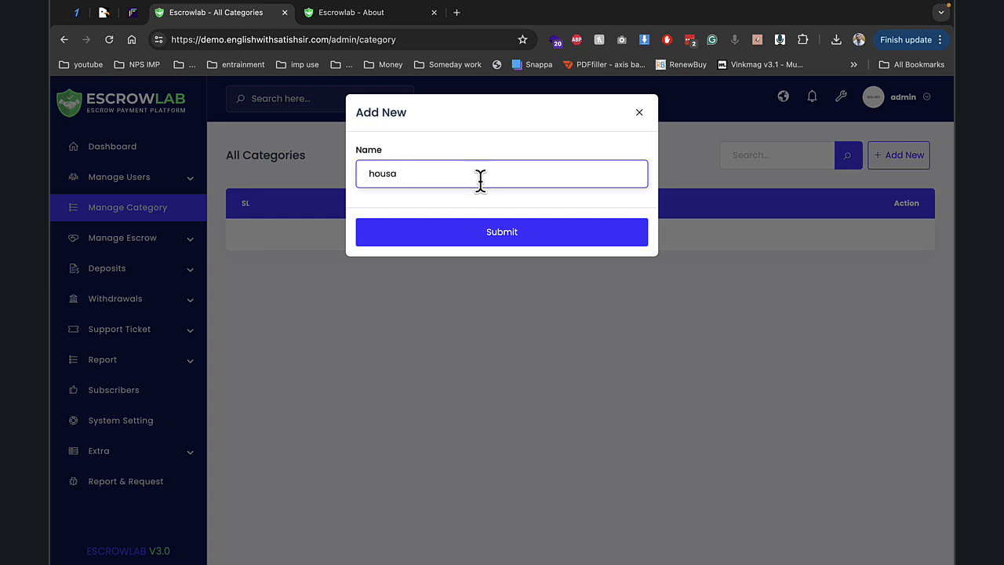
key(BackSpace)
key(BackSpace)
key(BackSpace)
text(car)
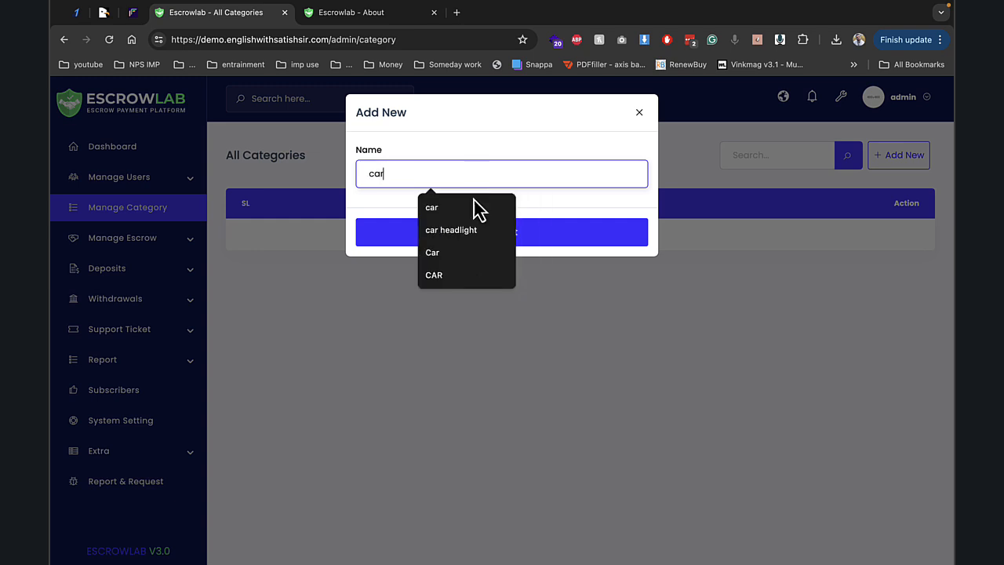
click(399, 239)
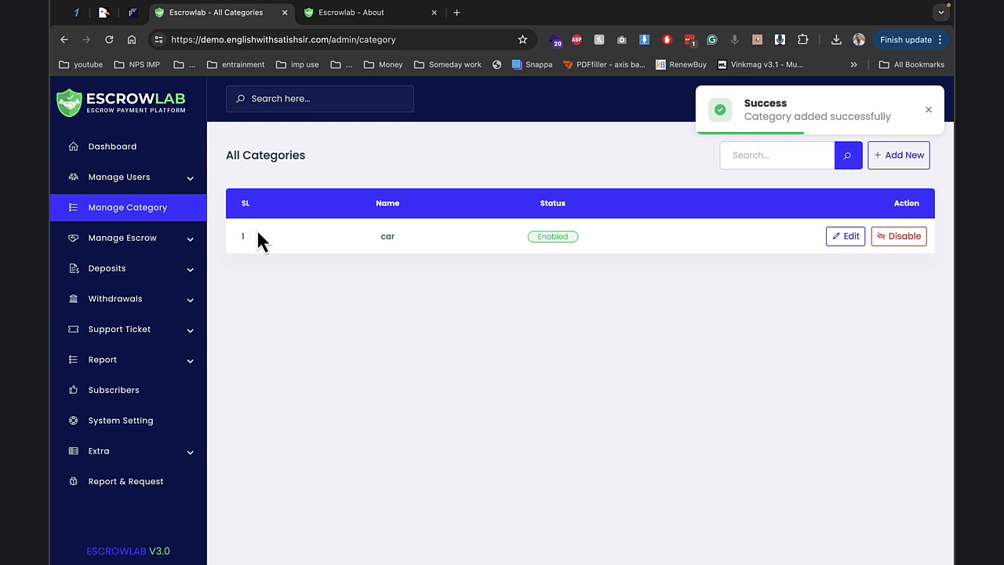
click(365, 11)
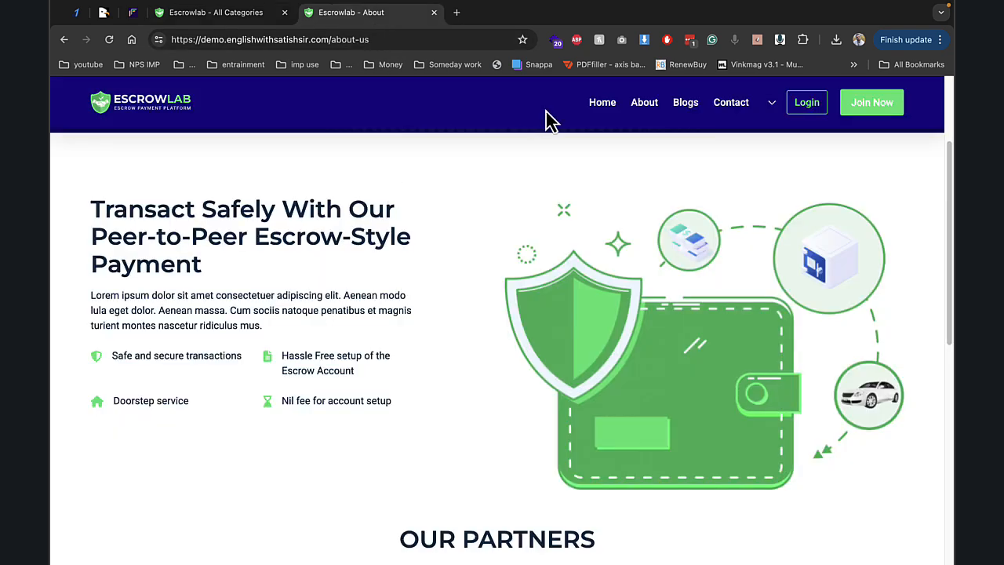
- Start an escrow from the home page selling a car for 5000
click(174, 105)
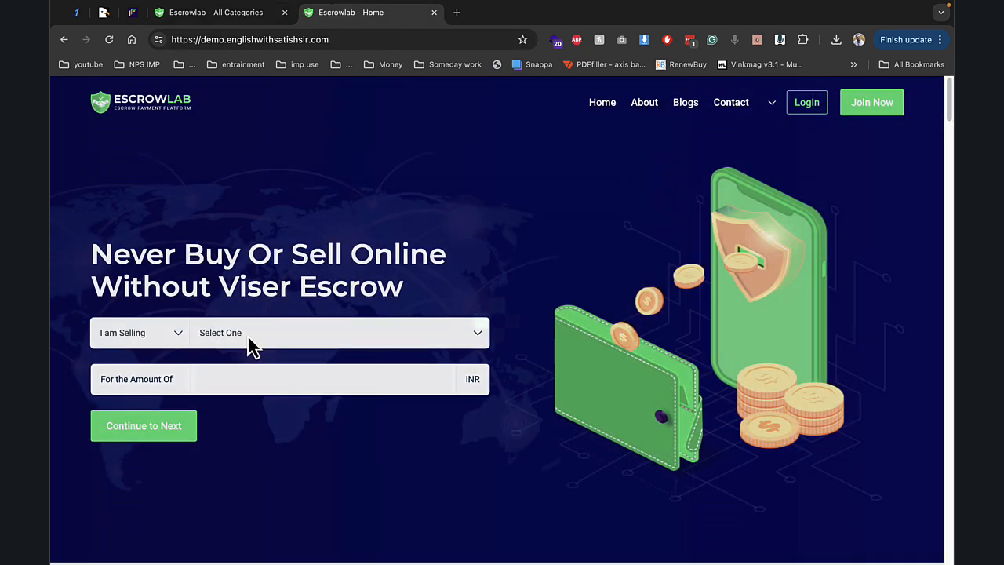
click(240, 346)
click(239, 437)
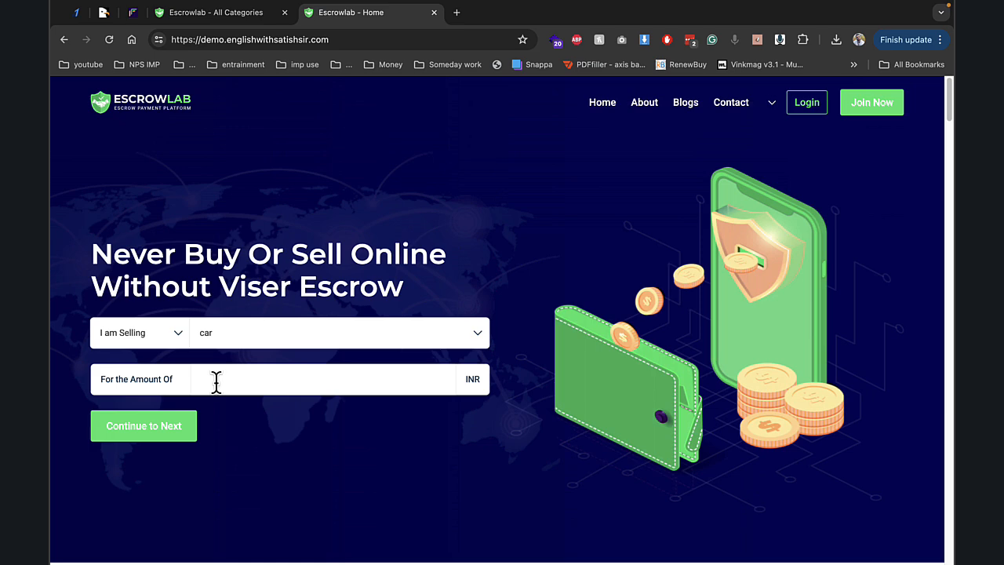
click(217, 382)
click(271, 415)
click(185, 438)
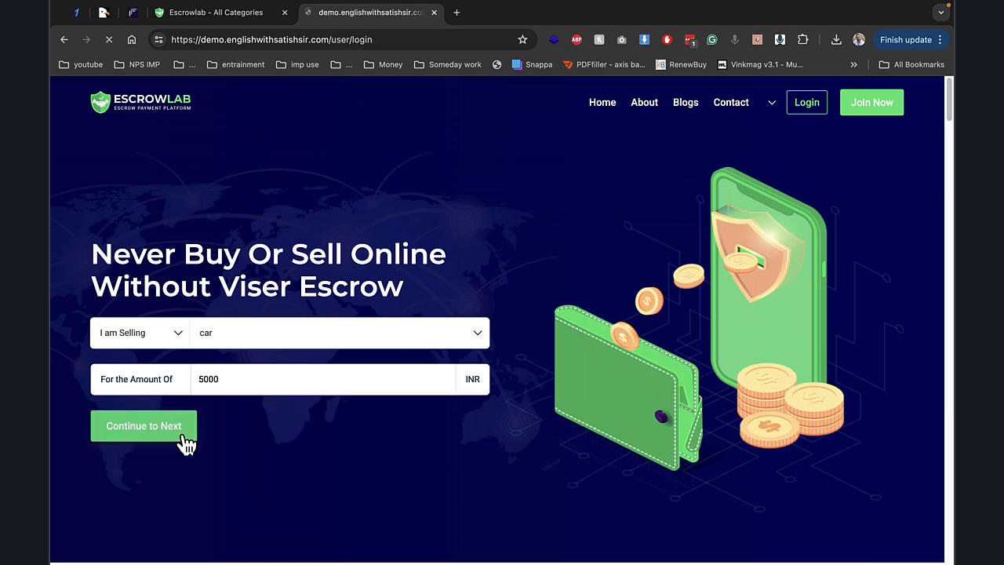
scroll(651, 354, down, 5)
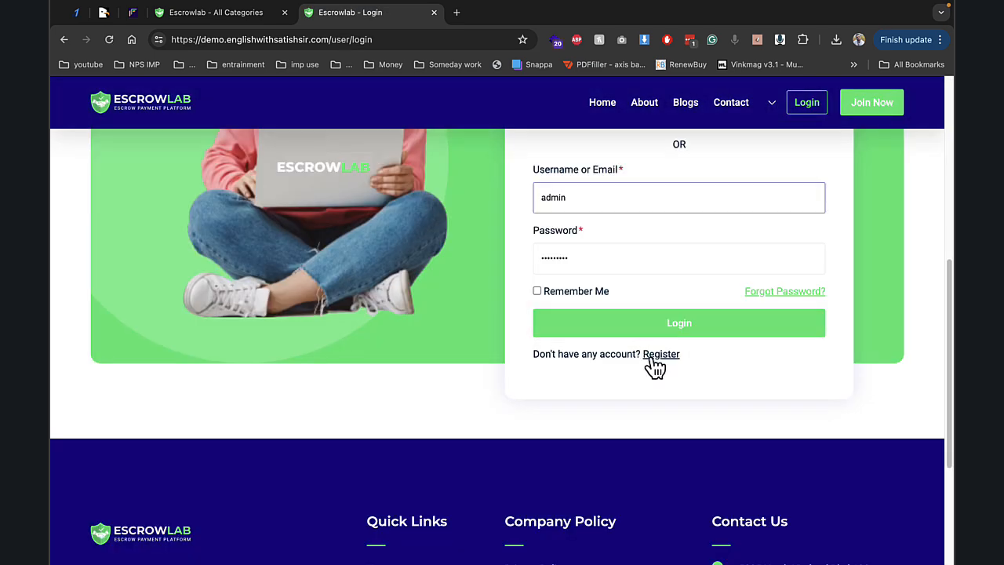
- Fill the registration form with first and last name, a saved e-mail and a password
click(652, 366)
scroll(587, 345, down, 3)
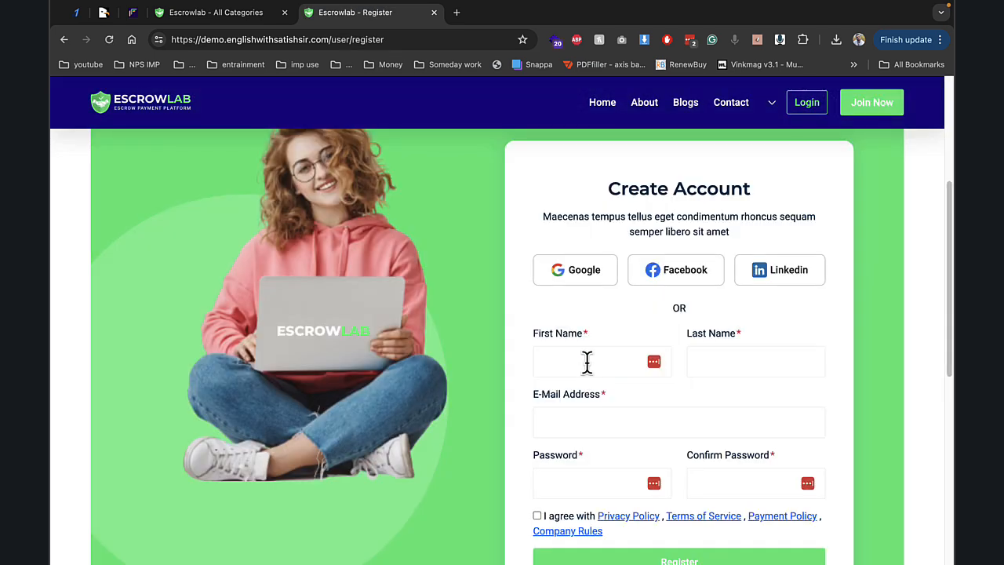
click(587, 361)
text(demo)
key(Tab)
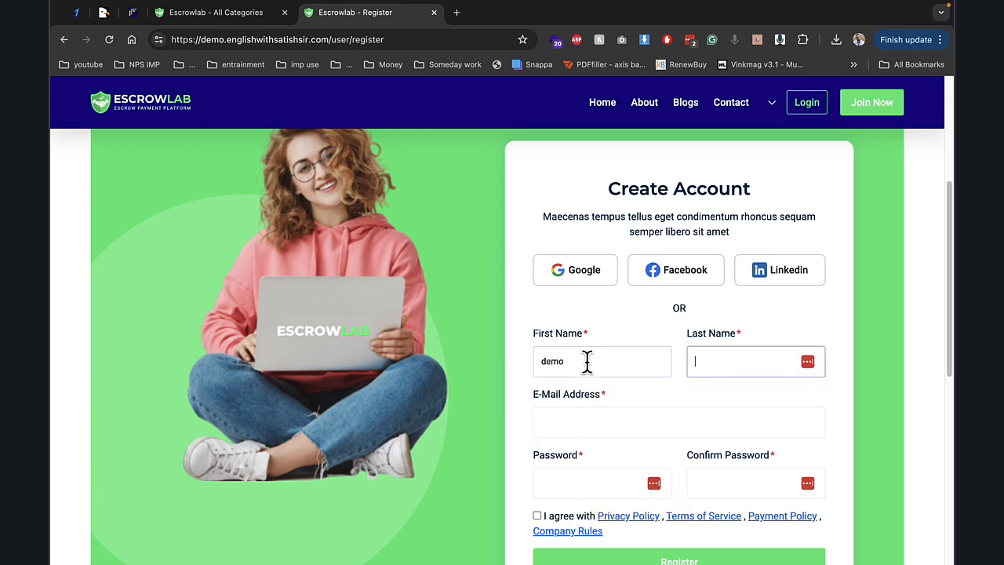
text(singh)
key(Tab)
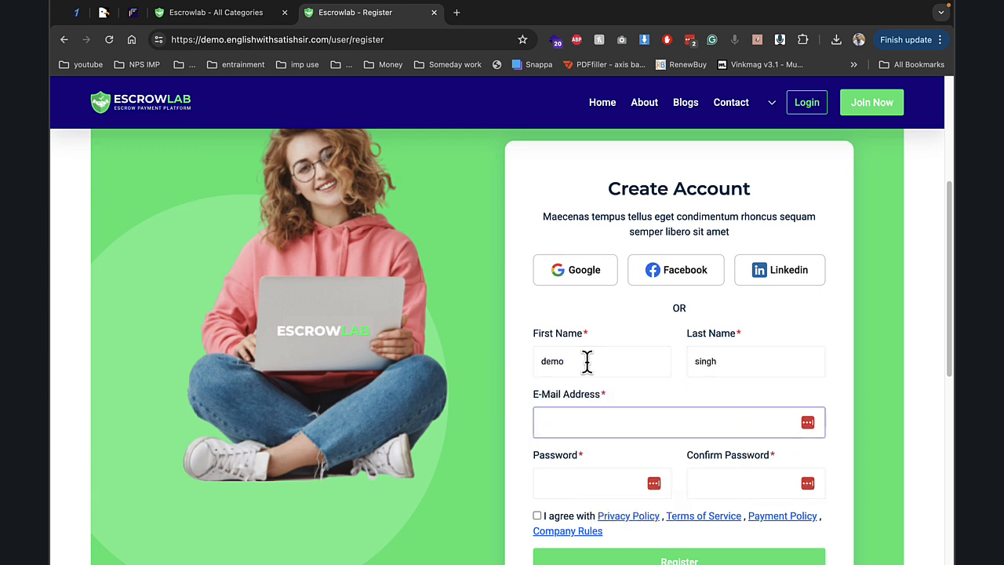
text(Demo)
key(Down)
key(Down)
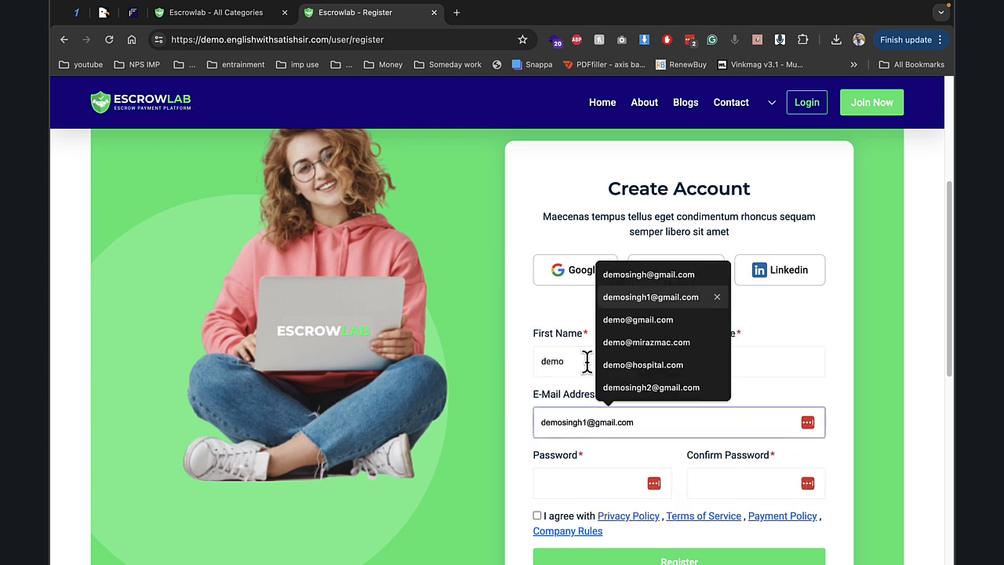
key(Return)
key(Tab)
scroll(590, 369, down, 1)
text(••••••)
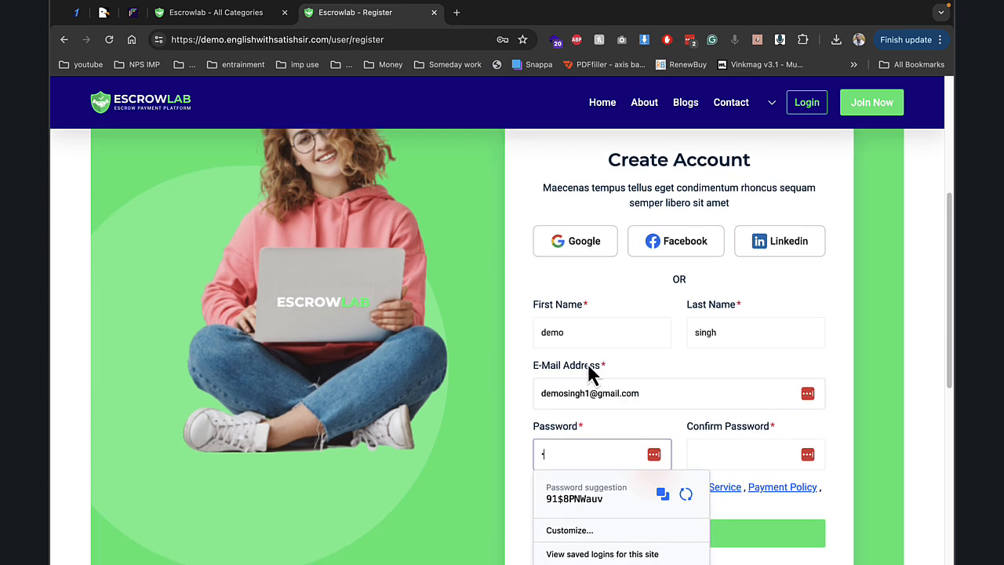
key(BackSpace)
key(BackSpace)
text(••)
key(Tab)
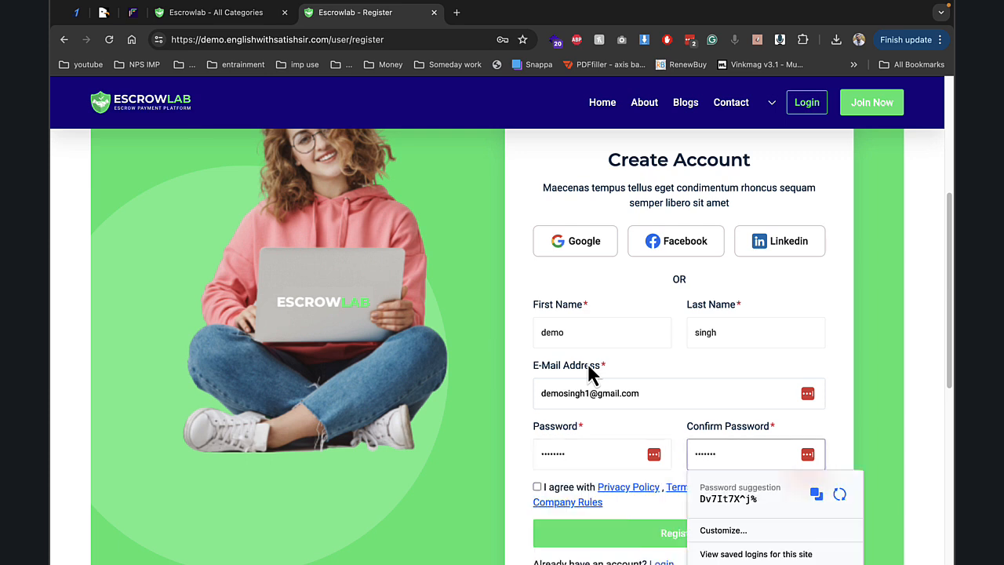
- Accept the site policies, submit the registration and dismiss the save-password prompt
click(537, 488)
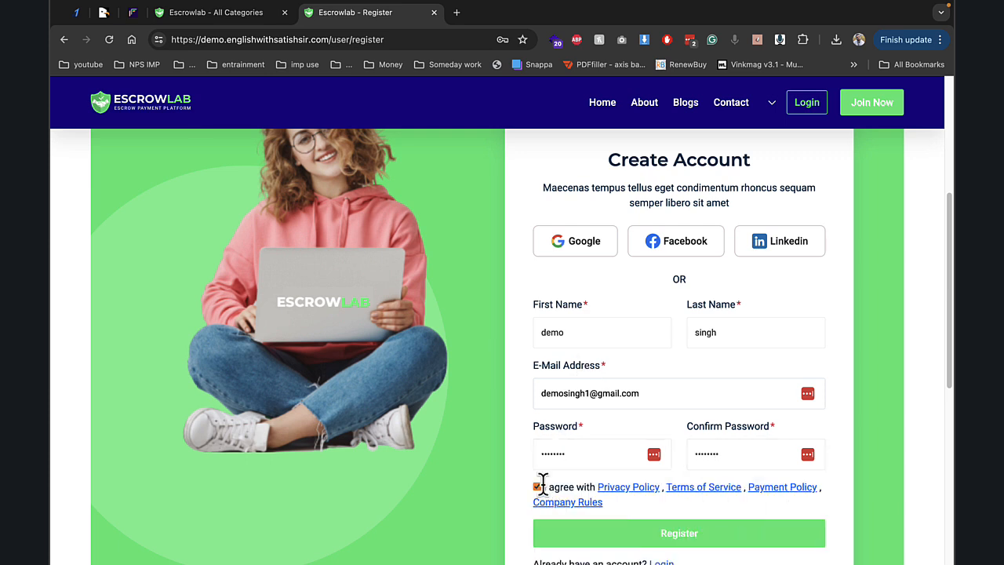
click(598, 537)
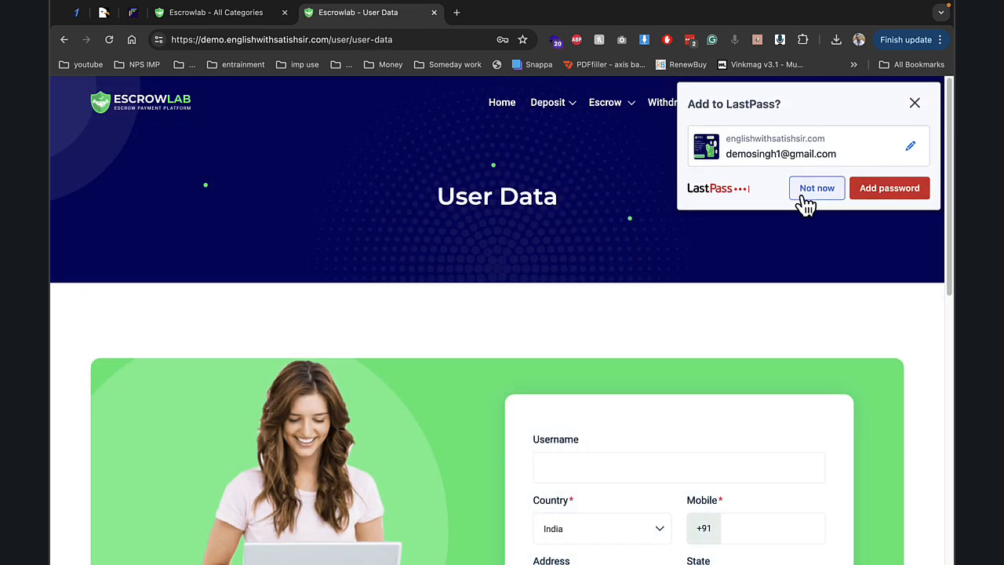
click(809, 196)
scroll(640, 384, down, 3)
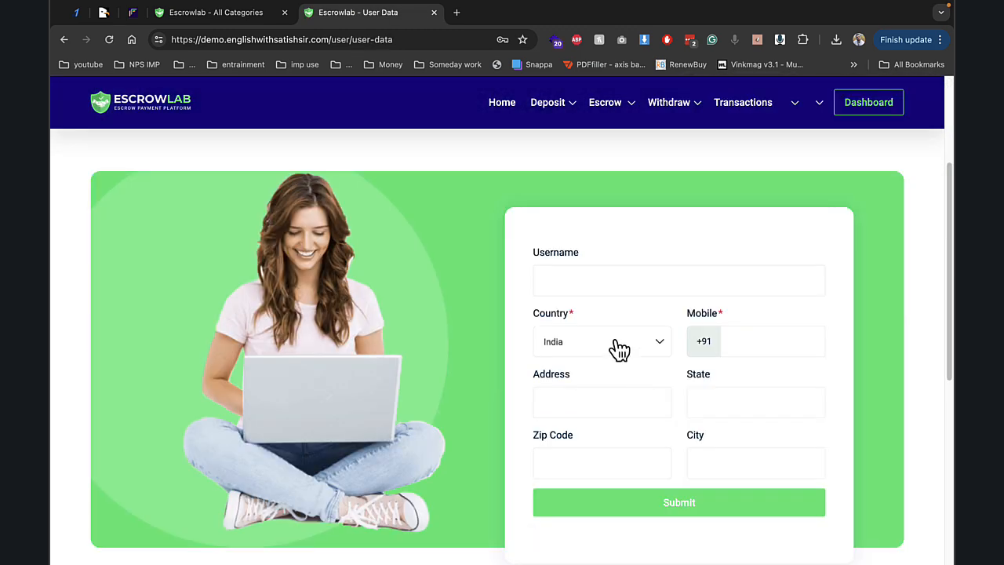
click(216, 14)
click(385, 14)
- Complete the profile with a username and mobile number and submit it
click(582, 289)
text(demo)
key(Down)
key(Return)
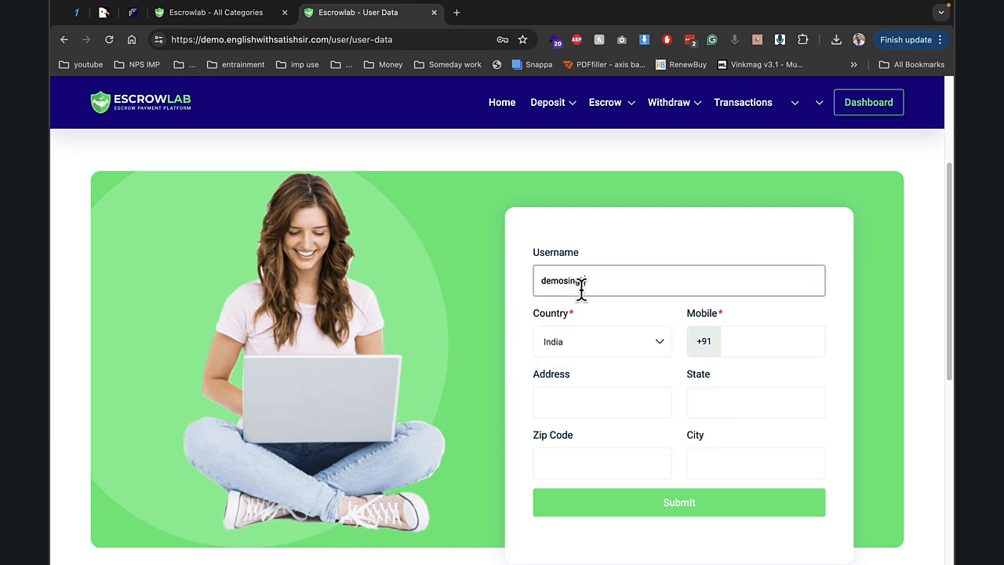
key(Tab)
key(Tab)
text(23123)
click(650, 505)
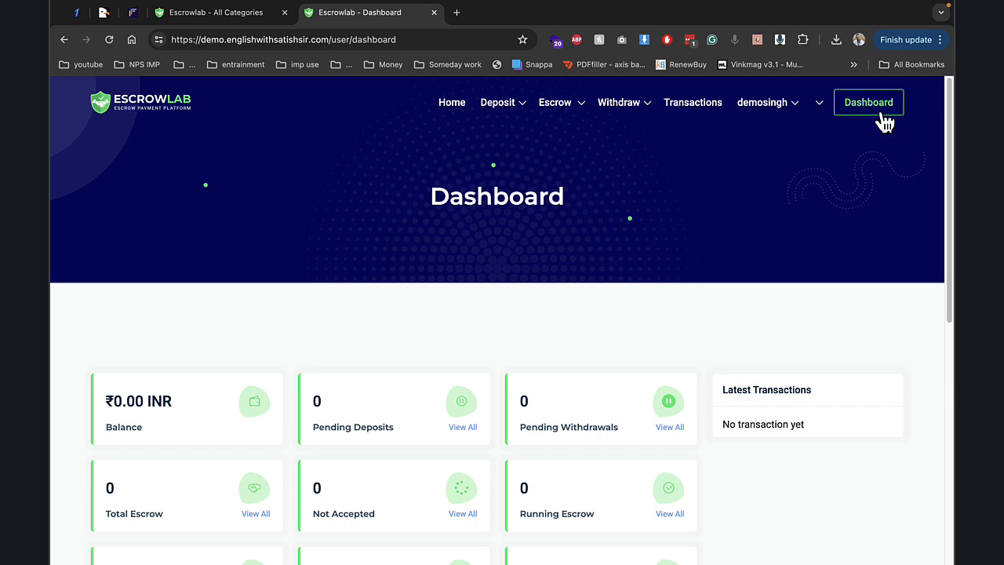
click(940, 40)
- Open a private browsing window and load the demo site
click(787, 127)
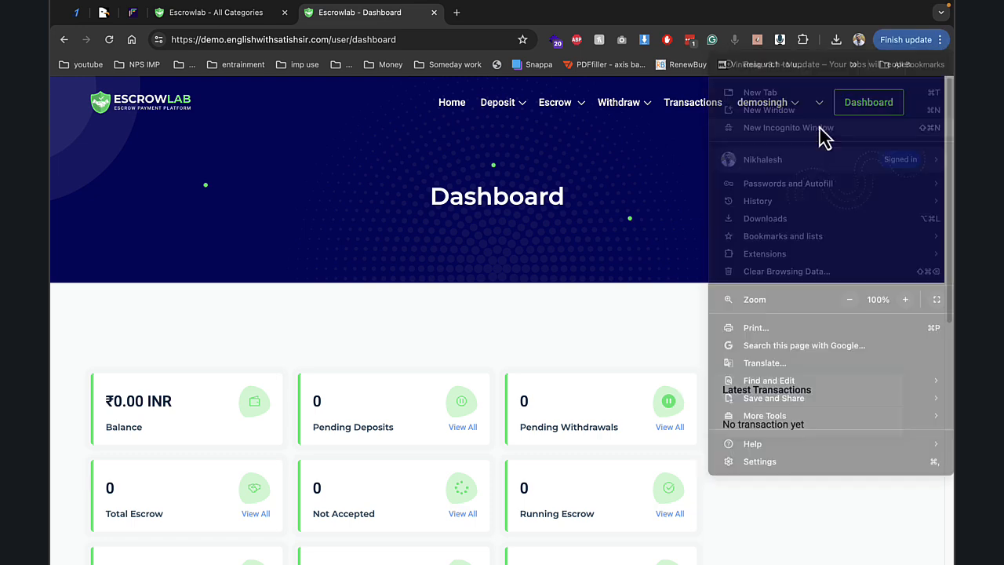
text(demo)
key(Return)
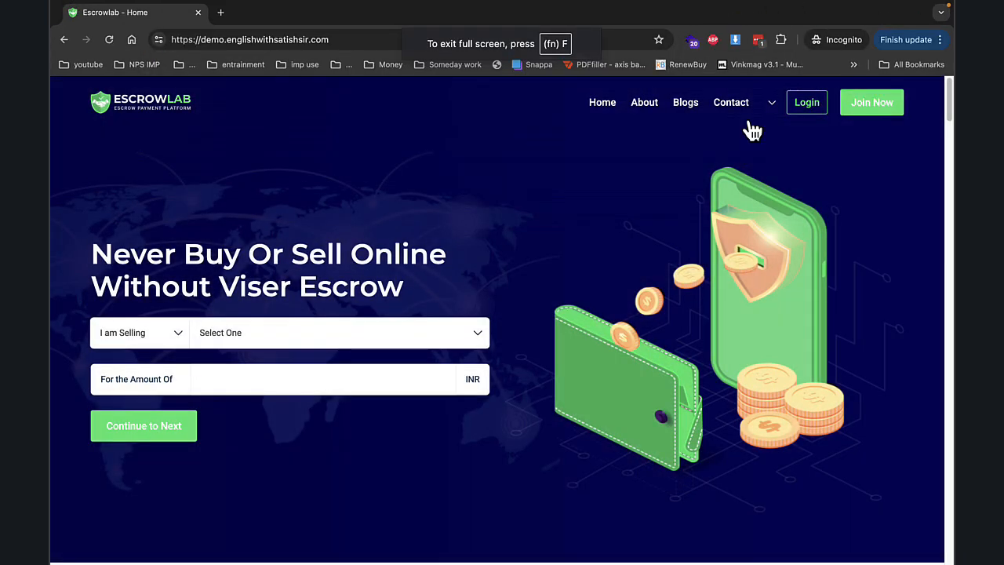
- Start a second user's sign-up and enter their first and last name
click(875, 107)
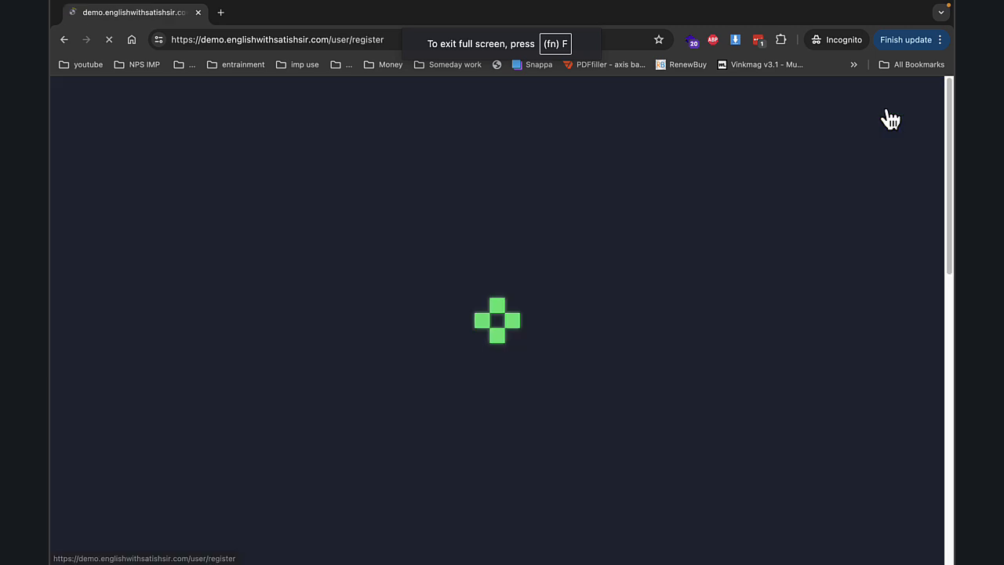
scroll(706, 313, down, 3)
click(613, 365)
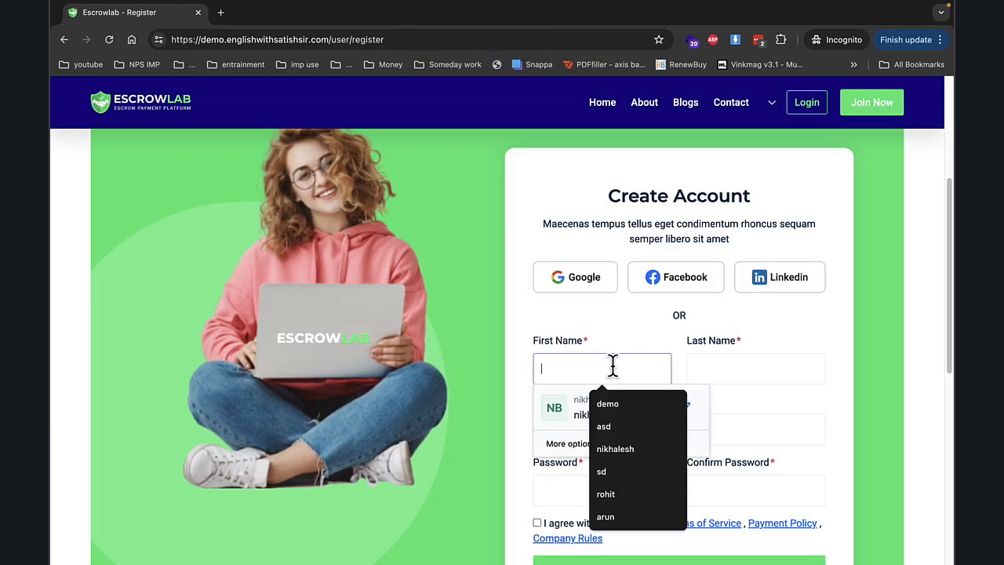
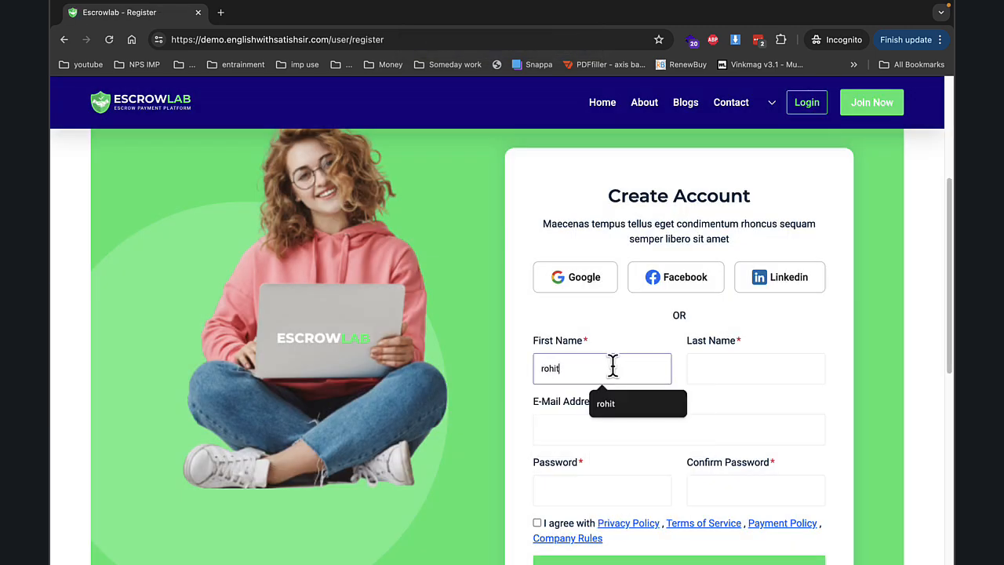
key(Tab)
key(Tab)
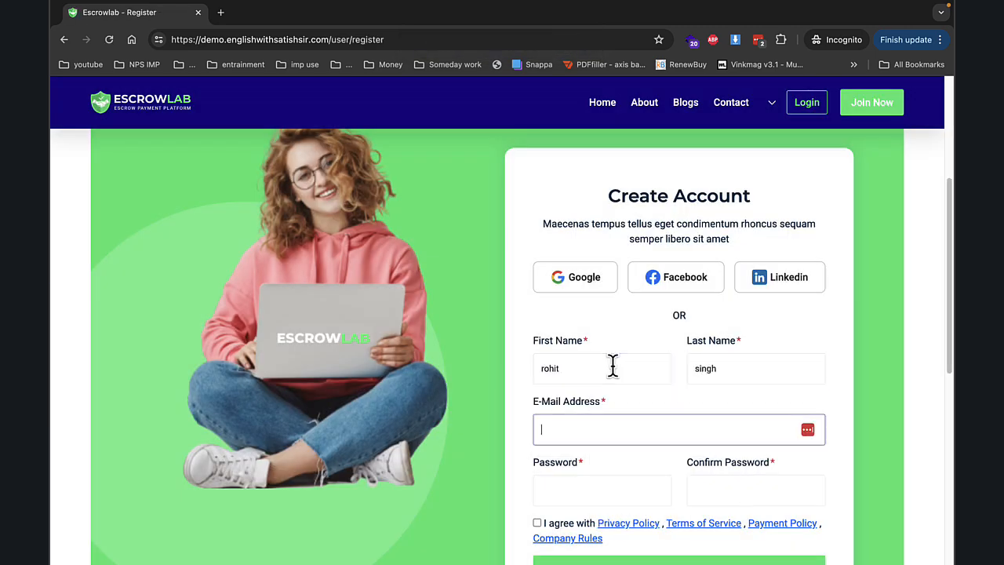
- Pick a saved e-mail, set and confirm the password, accept the policies and register
text(de)
key(Down)
key(Down)
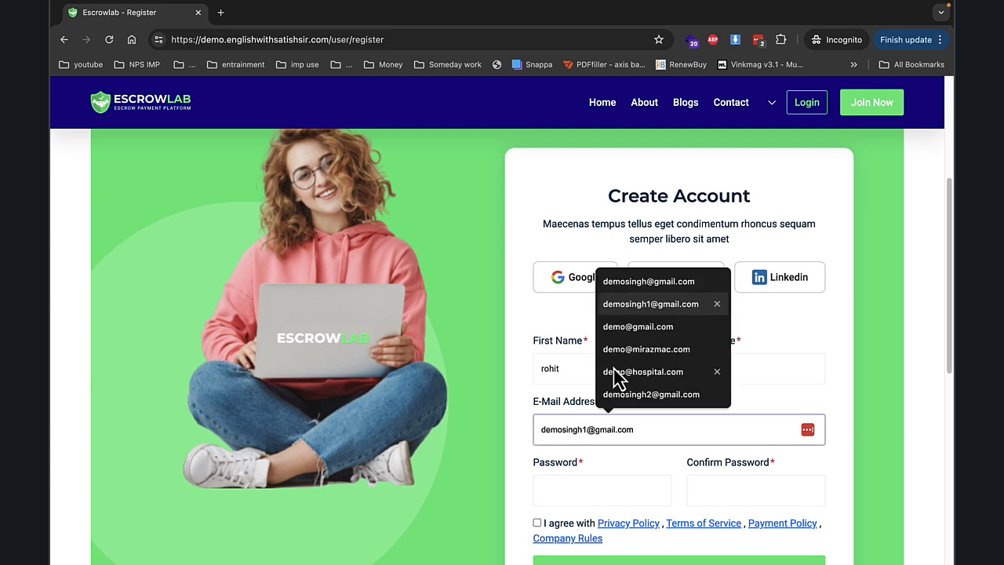
key(Down)
key(Up)
key(Up)
key(Up)
key(Up)
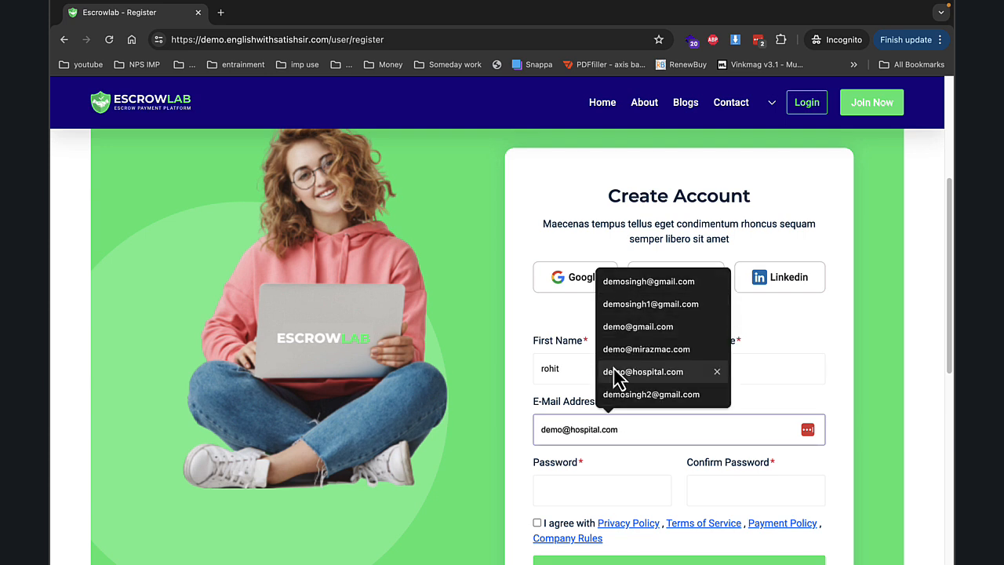
key(Down)
key(Return)
key(Tab)
text(•)
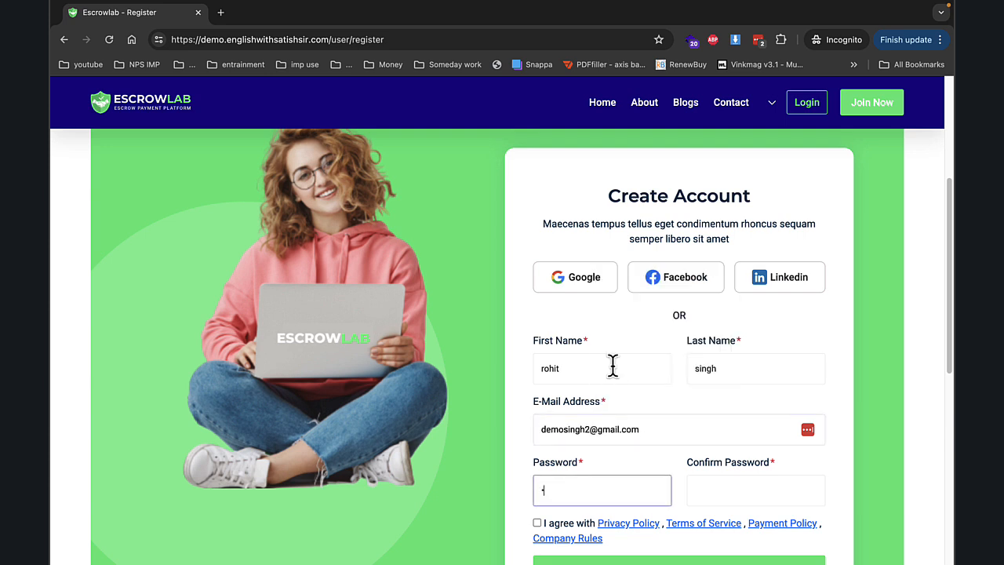
text(••••)
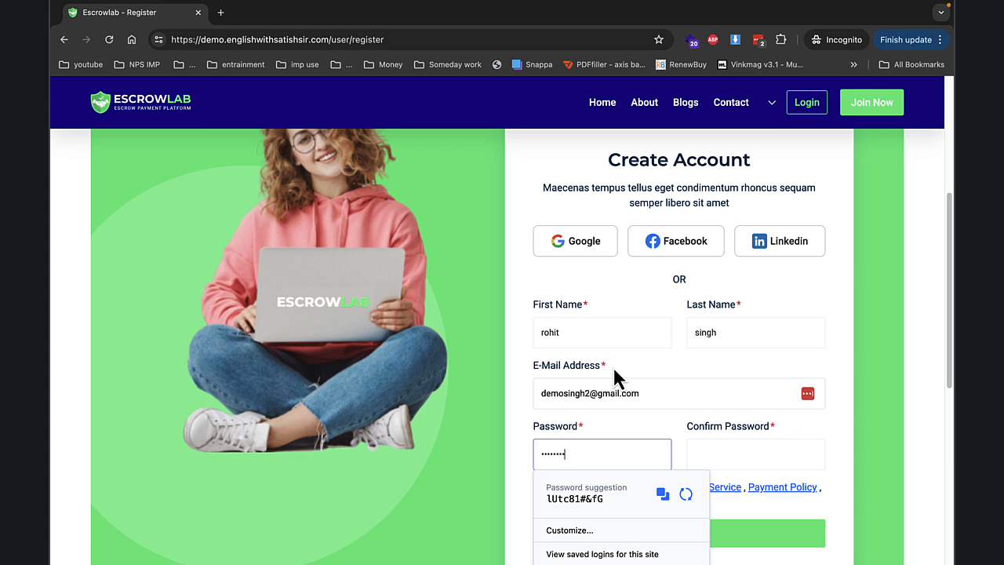
key(Tab)
text(••)
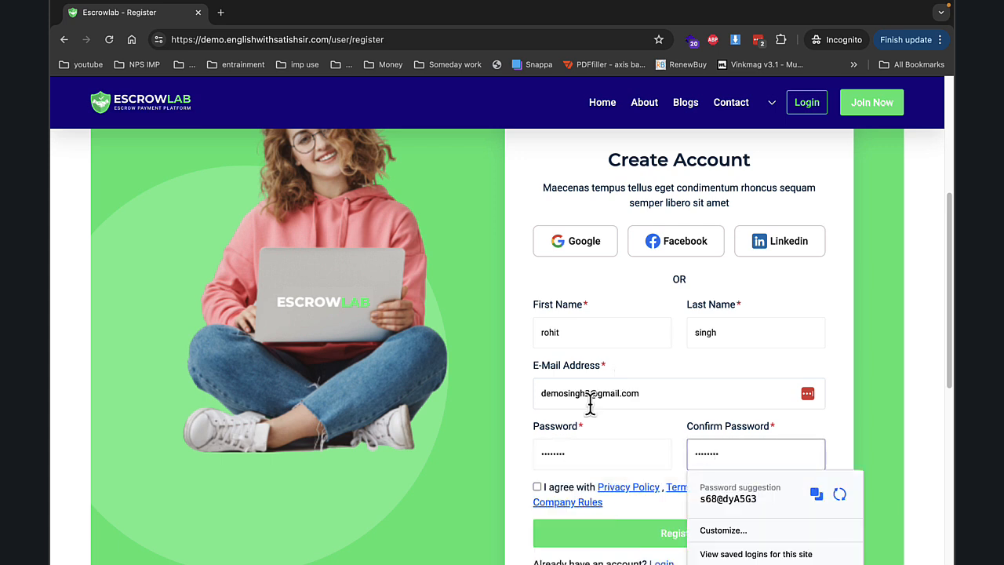
click(537, 487)
click(587, 536)
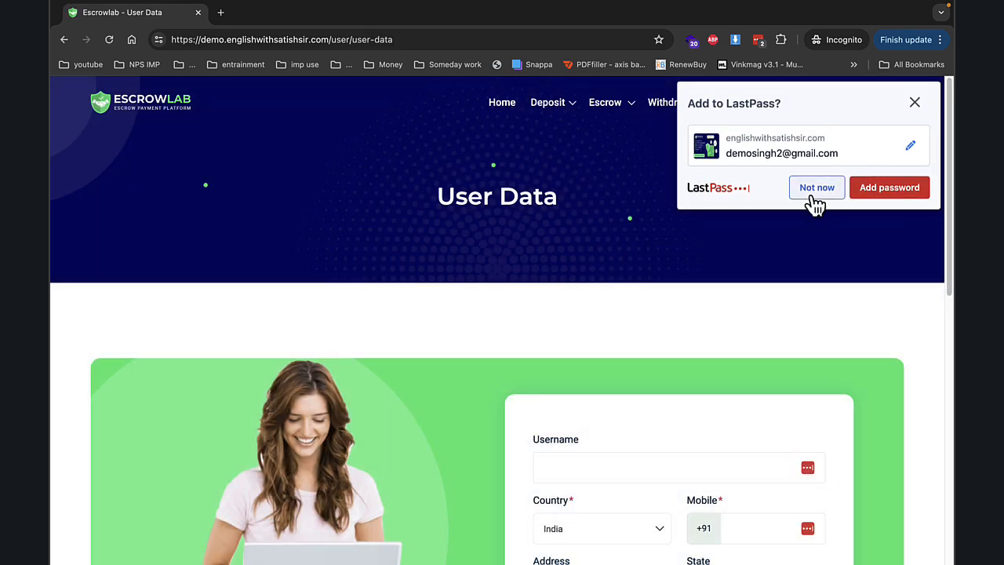
- Decline saving the password, enter a username and mobile number, and submit the profile
click(816, 193)
scroll(630, 428, down, 1)
click(618, 425)
text(rohi)
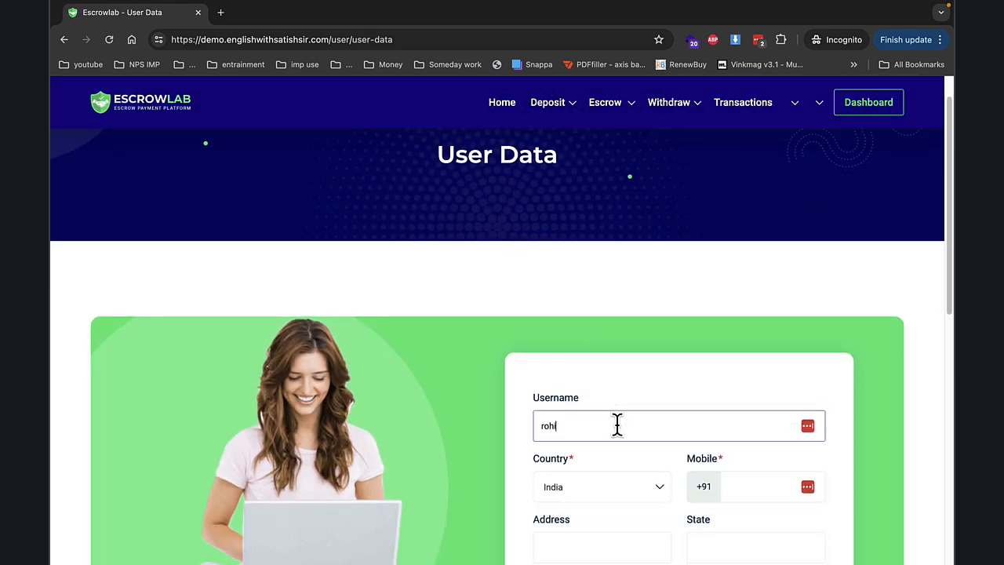
key(Tab)
key(Tab)
text(123123)
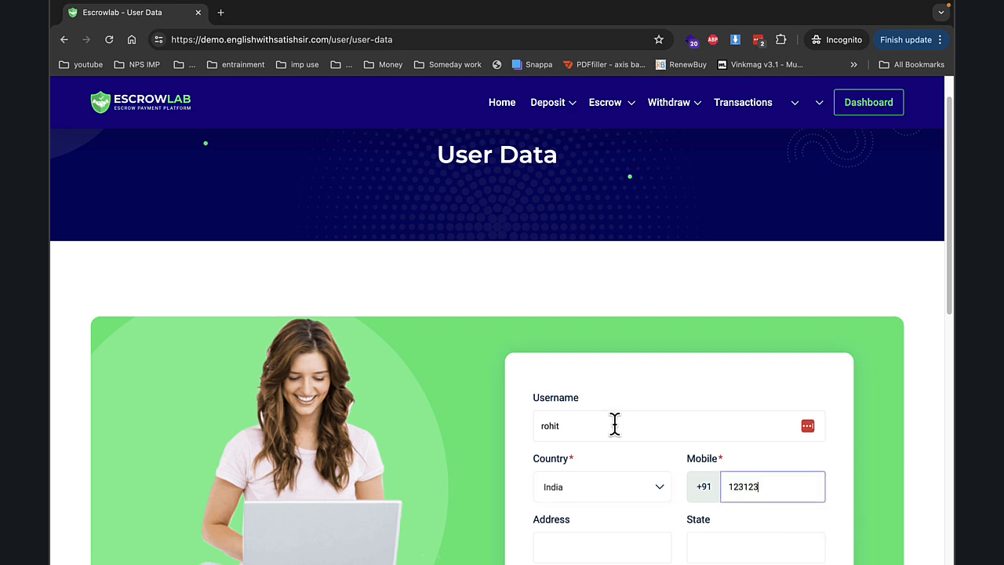
scroll(617, 427, down, 3)
click(620, 402)
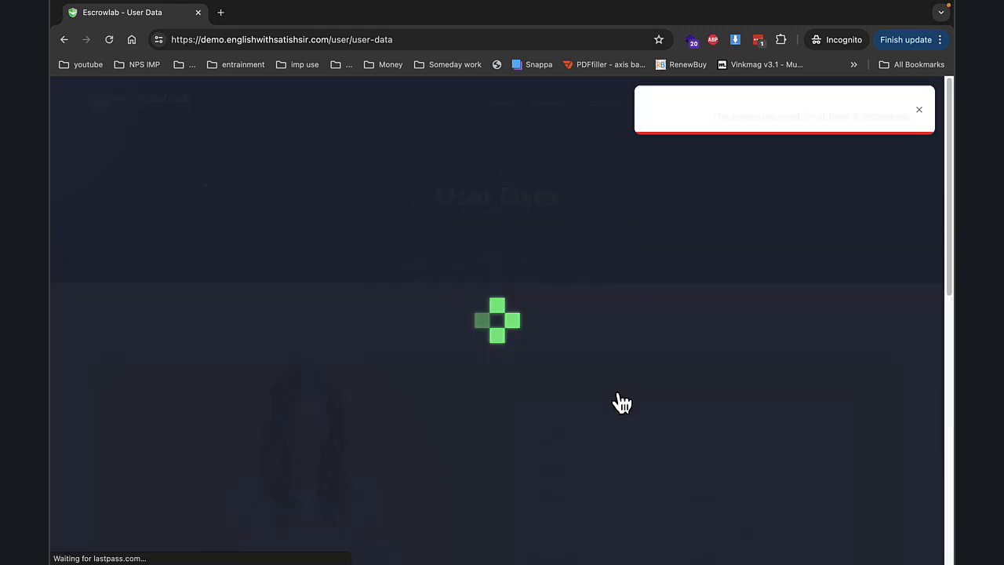
- Lengthen the username past 6 characters, complete the mobile number, and resubmit
scroll(726, 334, down, 2)
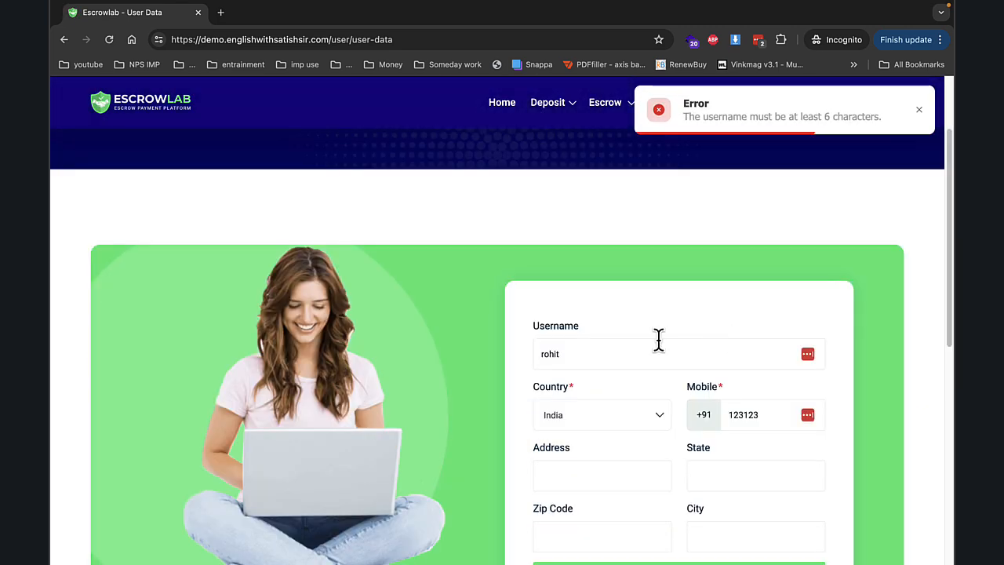
click(658, 339)
text(s)
key(BackSpace)
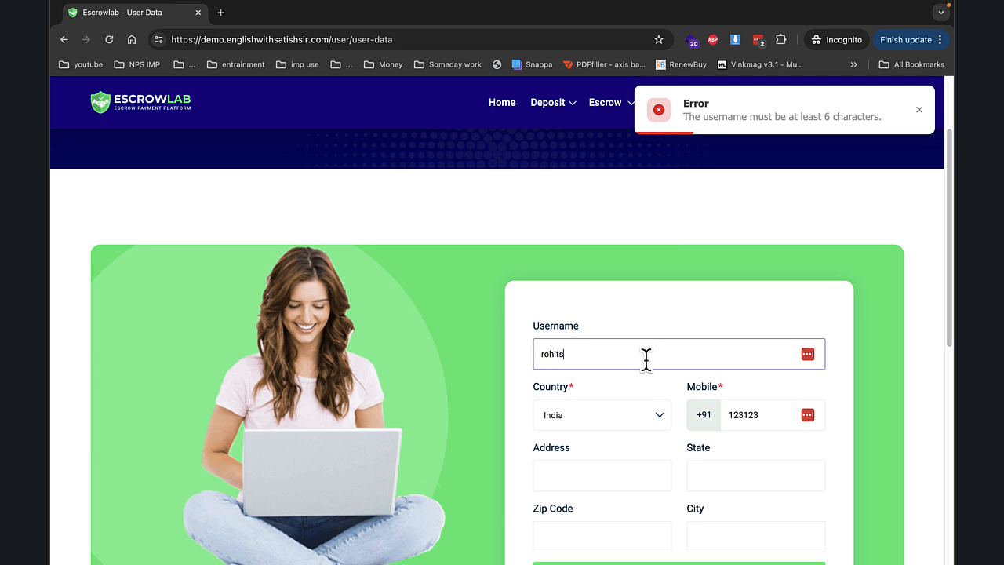
text(singh)
scroll(659, 365, down, 3)
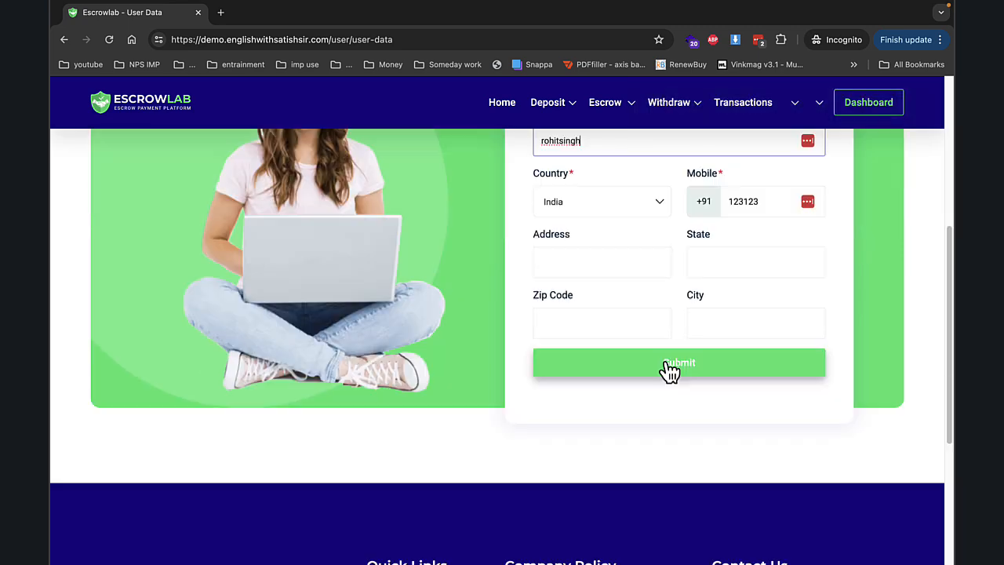
click(757, 206)
text(34234)
click(680, 362)
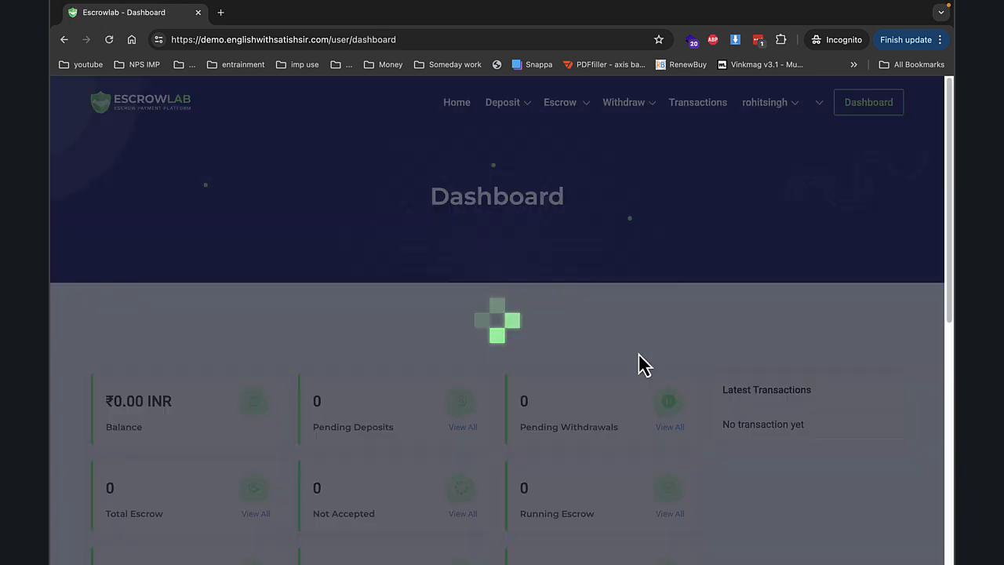
scroll(470, 314, down, 2)
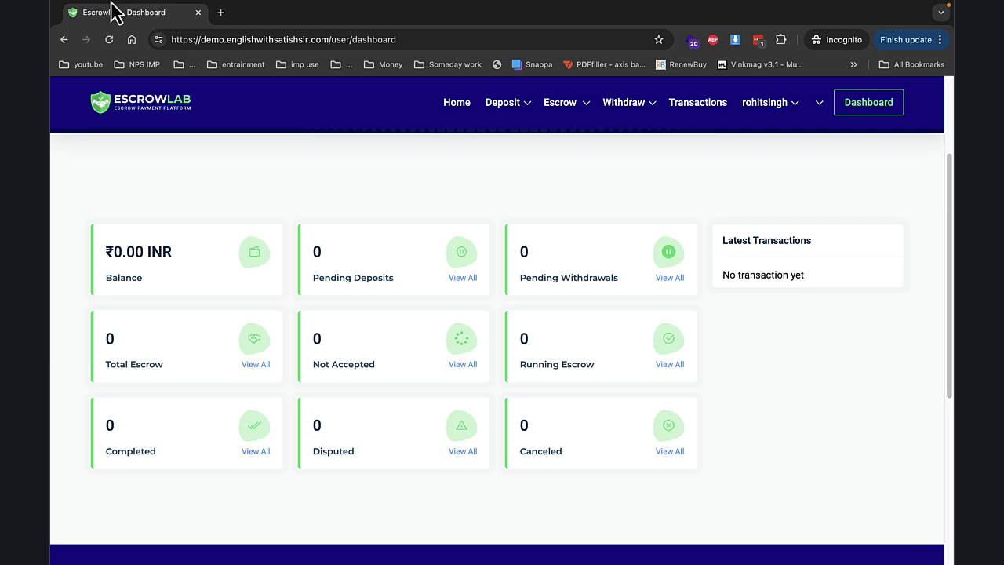
- In the seller's window, begin a new car escrow for 5000
mouse_move(100, 17)
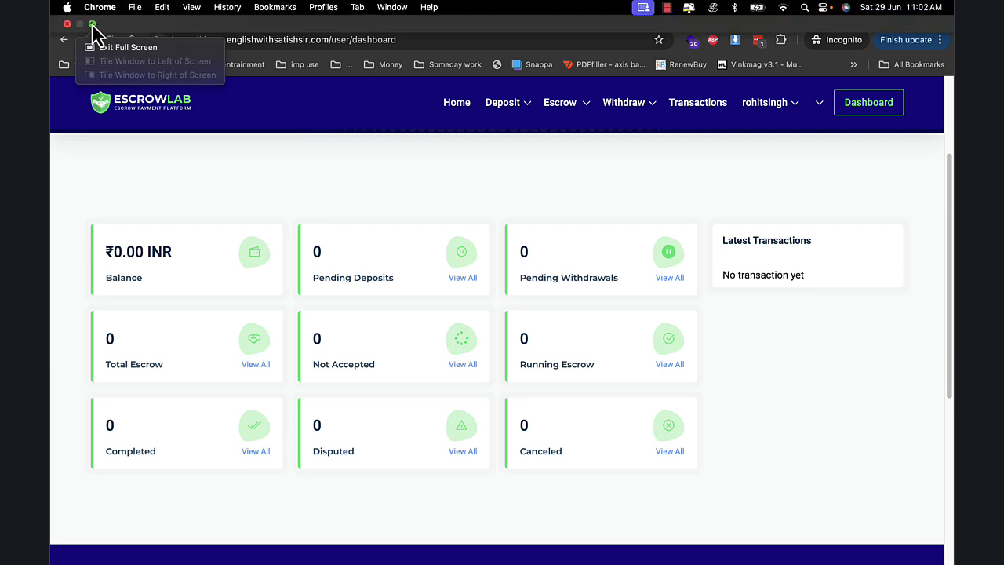
click(92, 24)
click(361, 539)
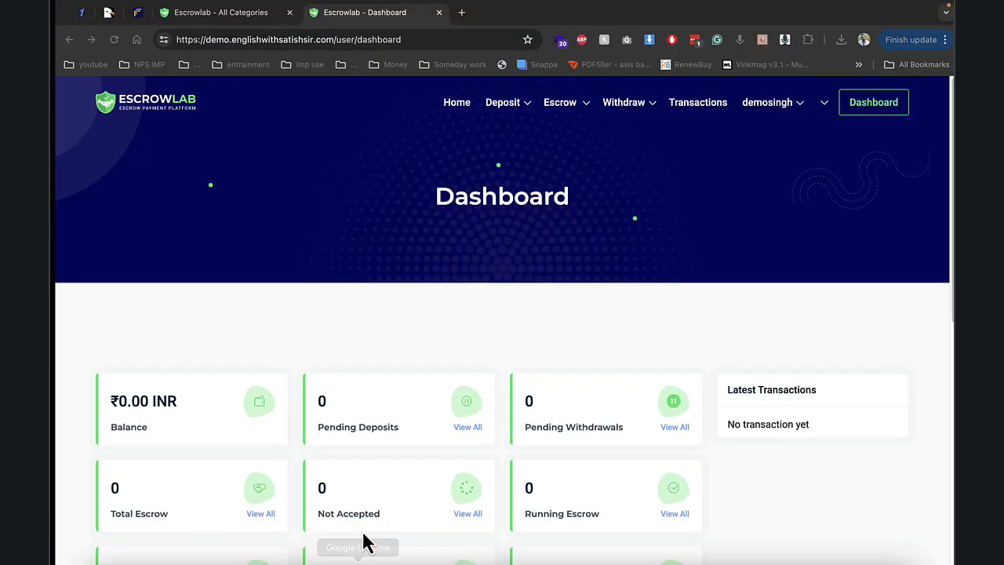
mouse_move(572, 130)
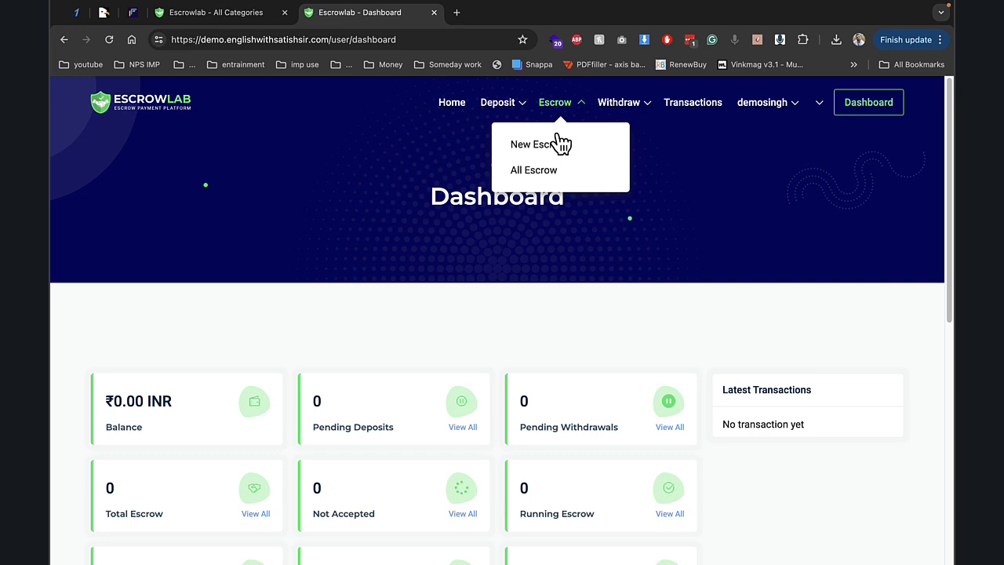
click(557, 146)
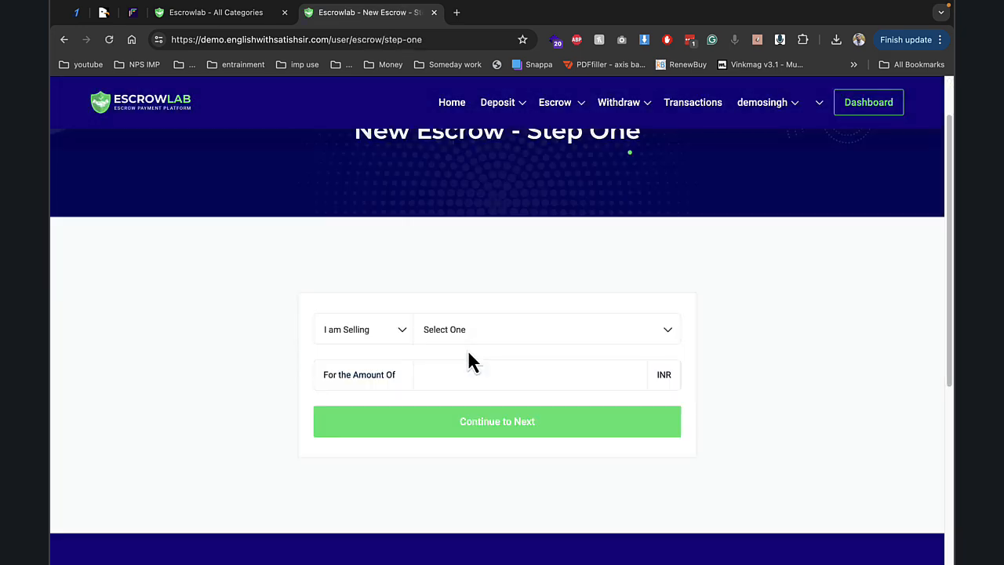
click(469, 344)
click(462, 432)
click(471, 380)
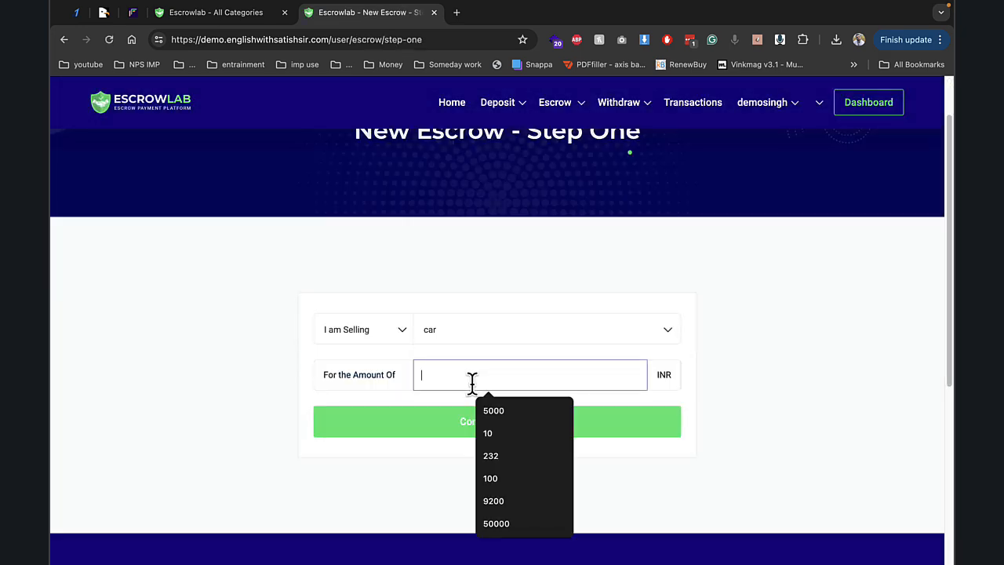
text(500)
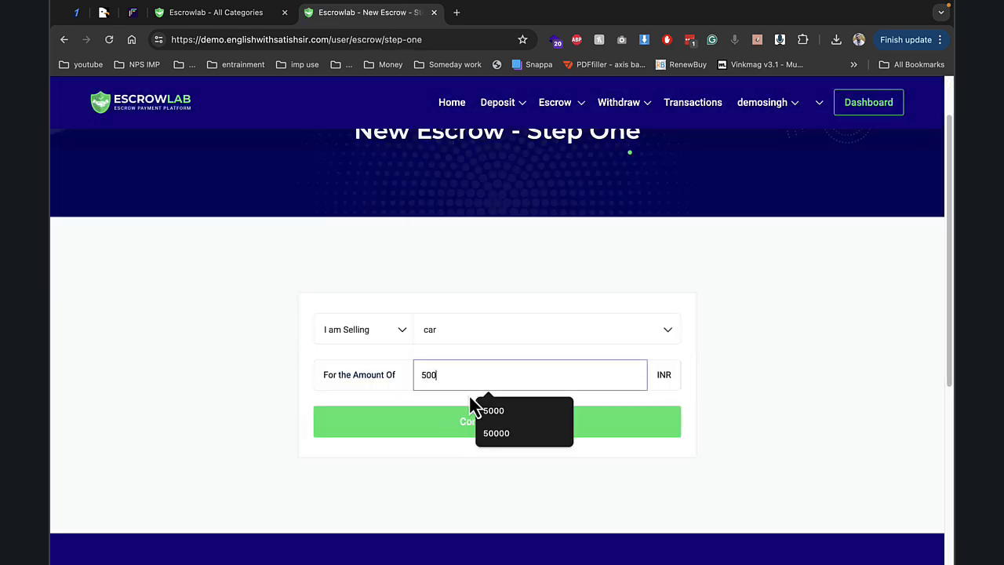
click(493, 410)
click(513, 428)
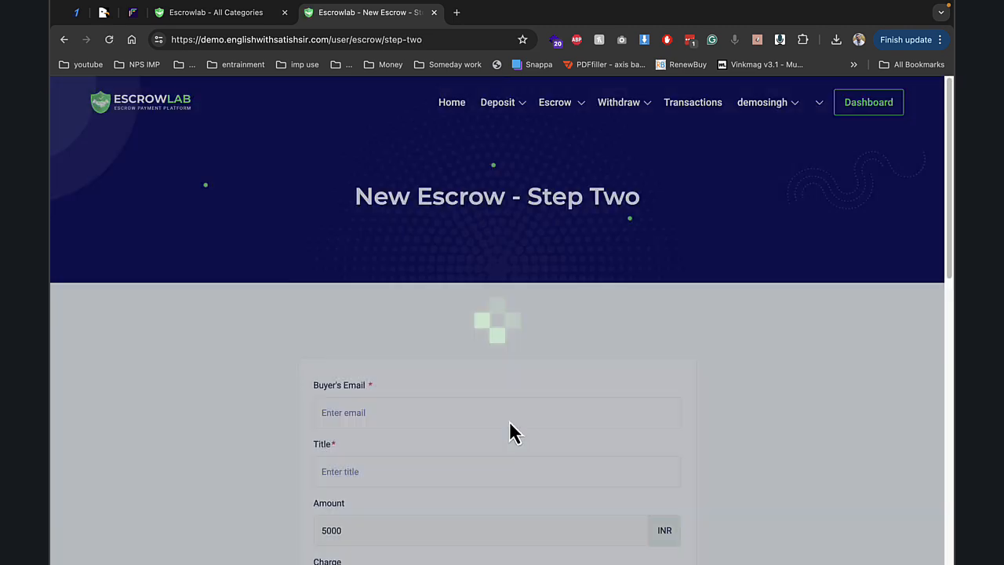
- Fill in the buyer's e-mail and title the escrow 'call sell'
click(442, 408)
click(437, 312)
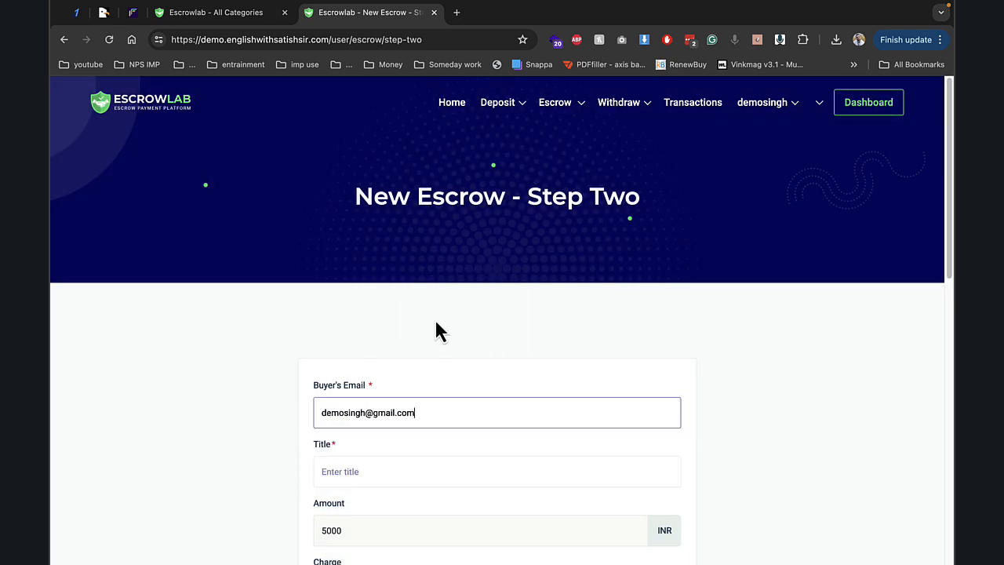
click(366, 412)
text(2)
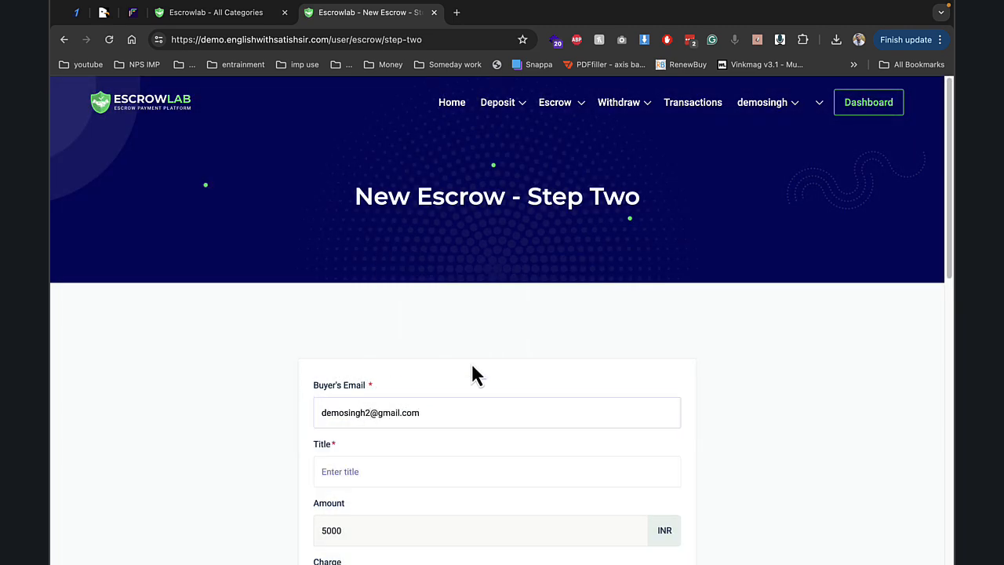
scroll(471, 368, down, 2)
click(413, 380)
text(ca)
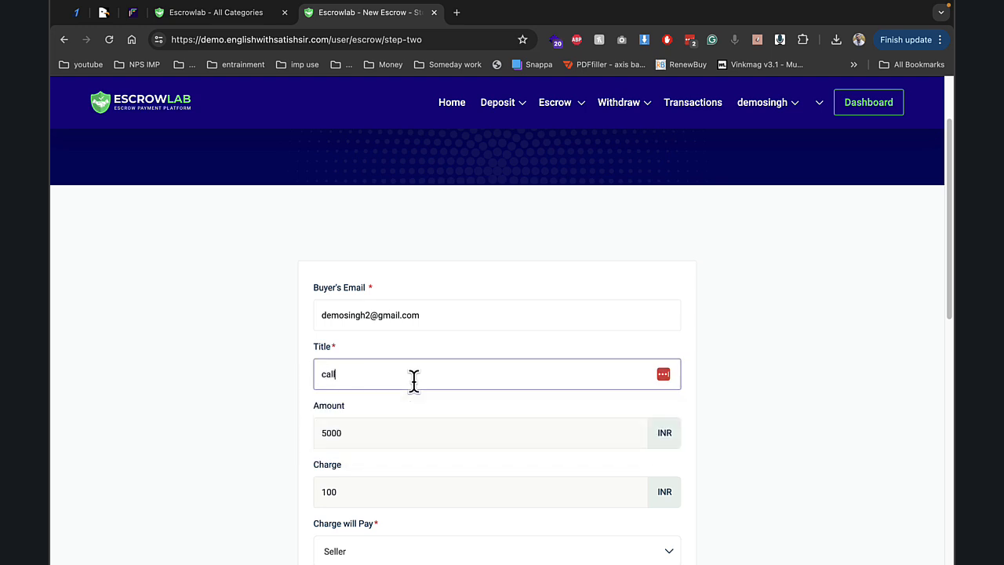
text(ll sell)
key(Tab)
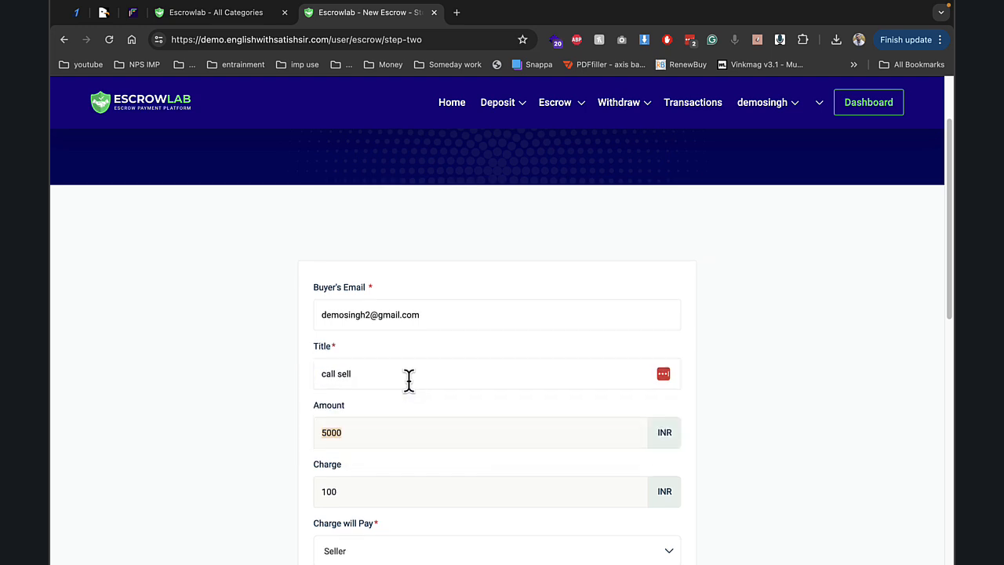
- Split the charge 50%-50% between both parties and submit the escrow
scroll(388, 420, down, 2)
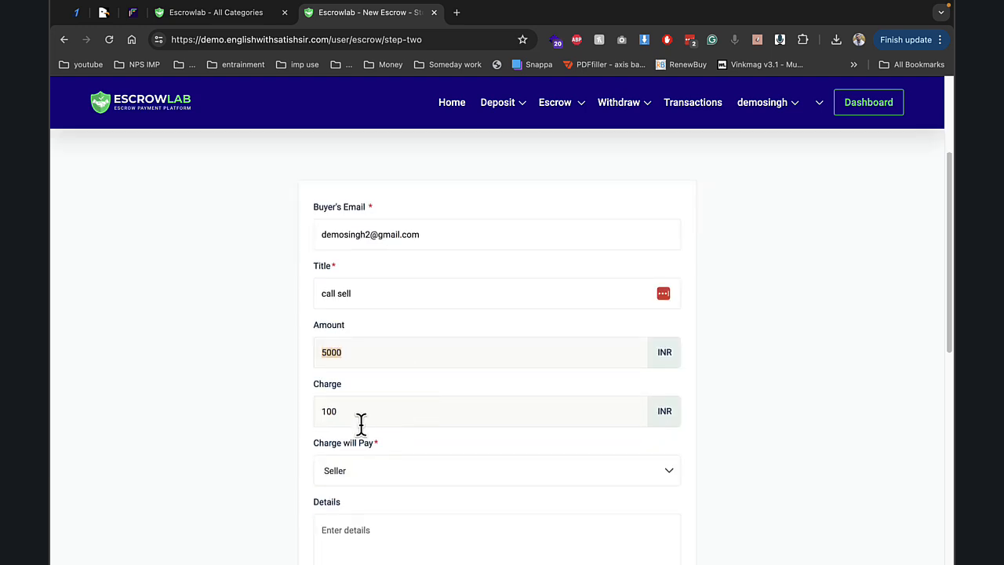
click(355, 476)
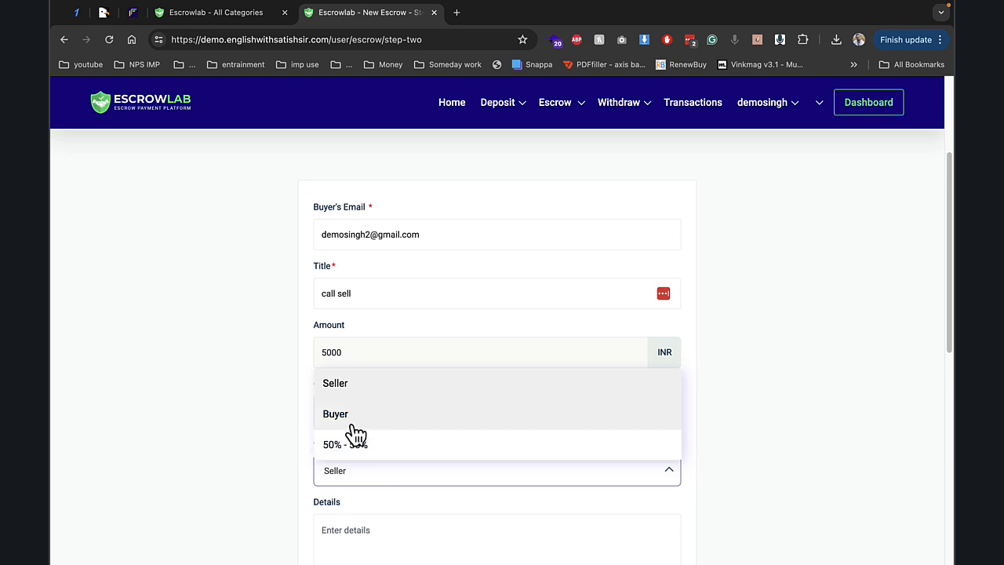
click(357, 444)
scroll(266, 444, down, 2)
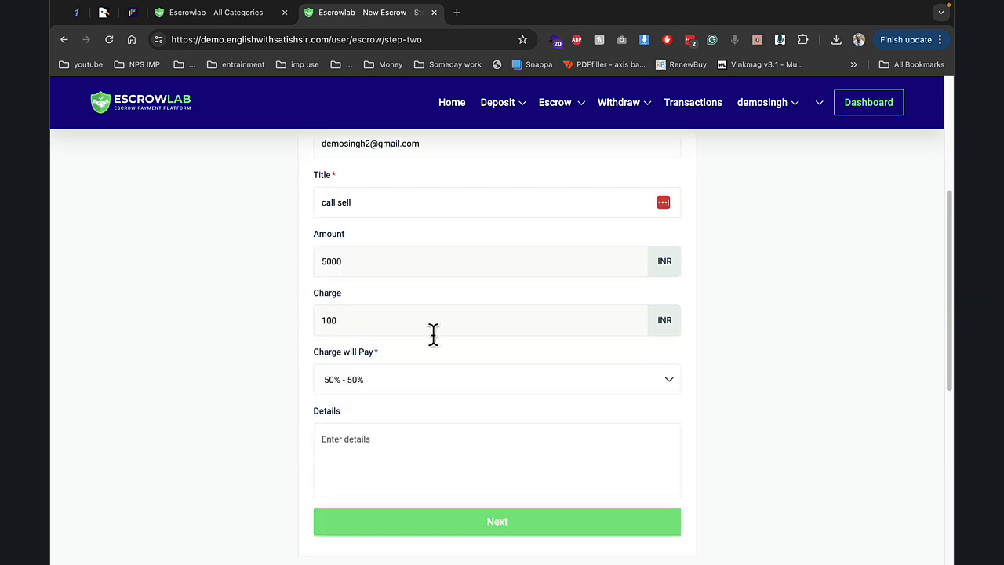
click(382, 428)
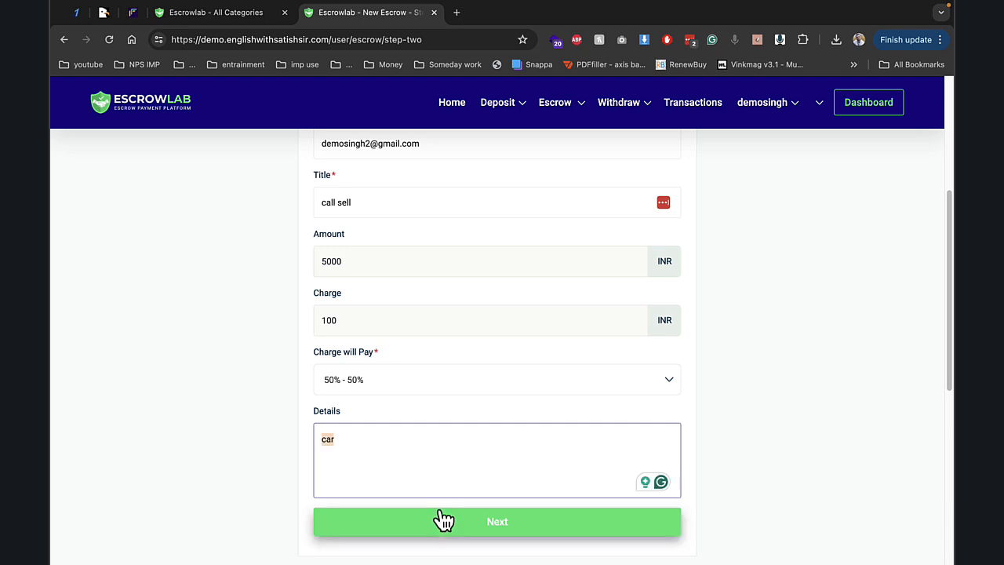
click(440, 521)
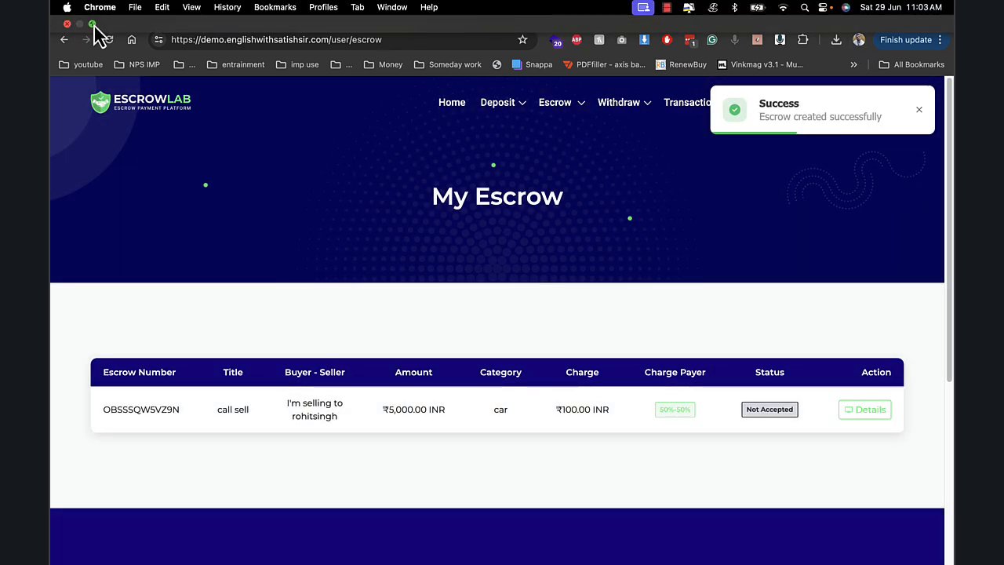
click(94, 34)
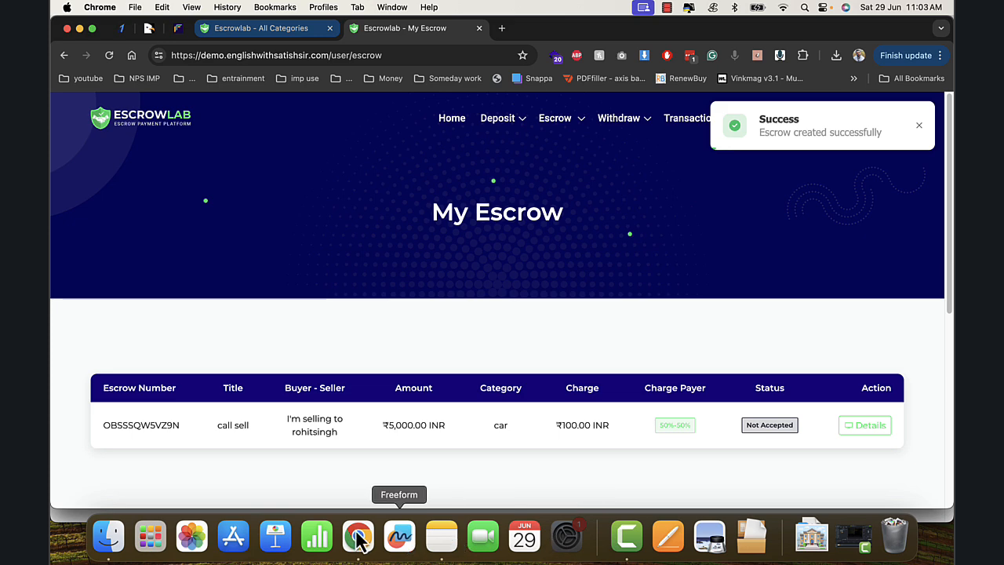
- In the buyer's window, open the call sell escrow, check its ₹100 charge, and accept it
click(79, 28)
click(94, 40)
click(562, 116)
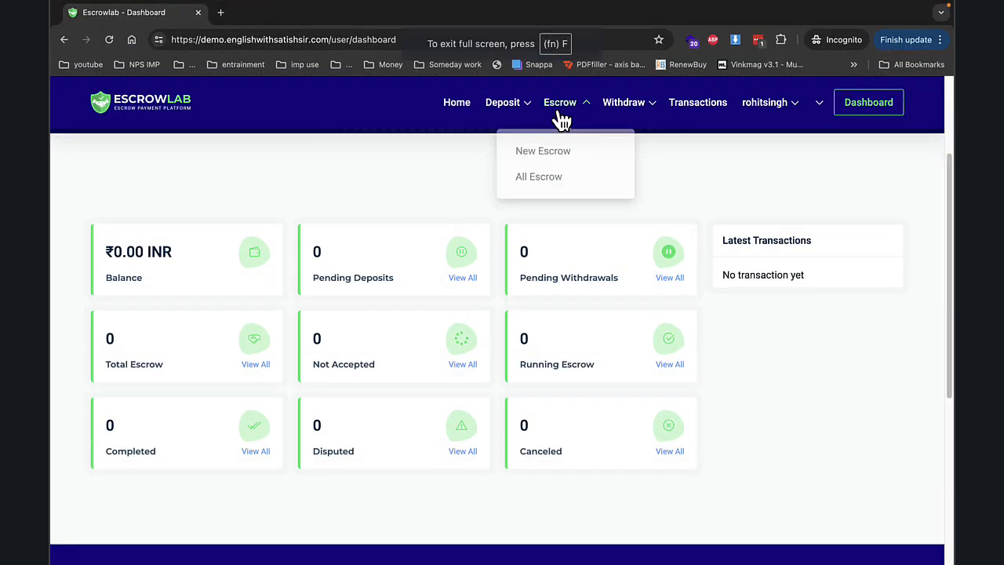
click(546, 178)
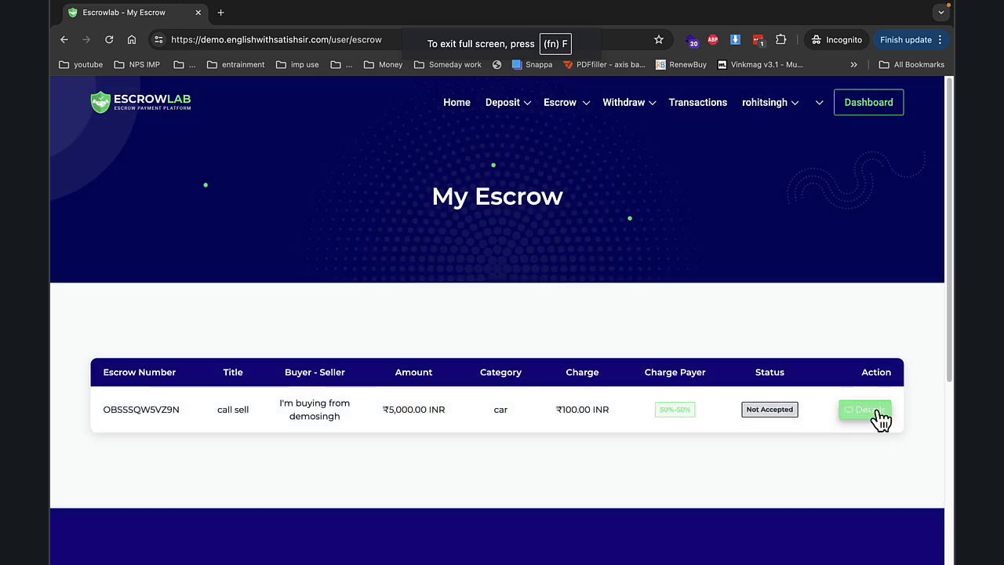
click(875, 416)
scroll(447, 377, down, 4)
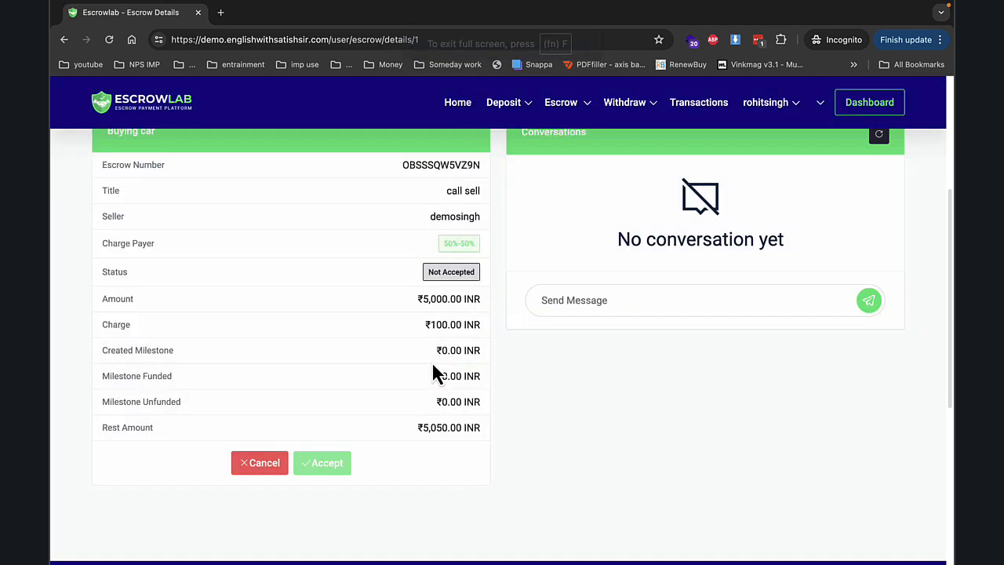
drag(395, 293, 490, 328)
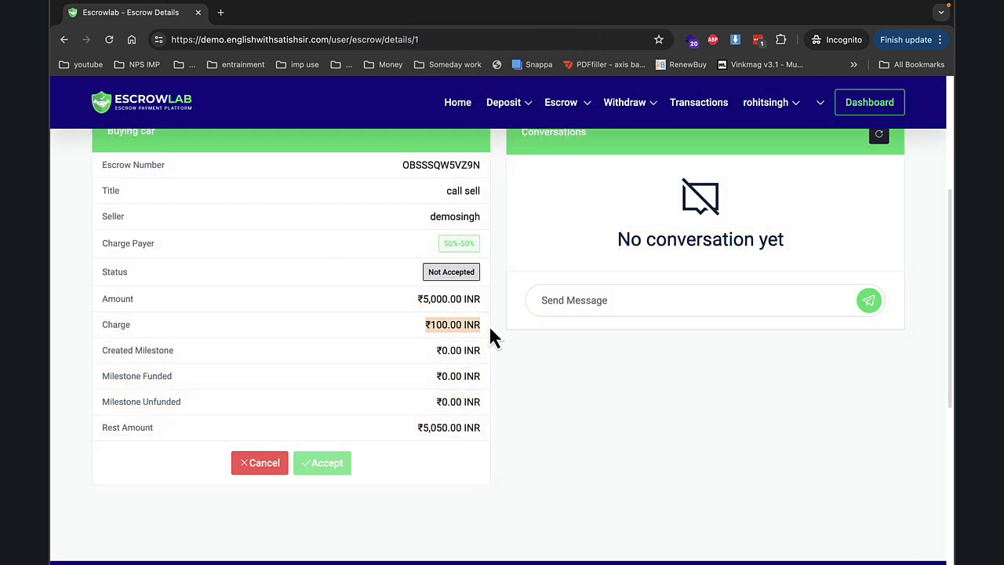
scroll(451, 234, up, 3)
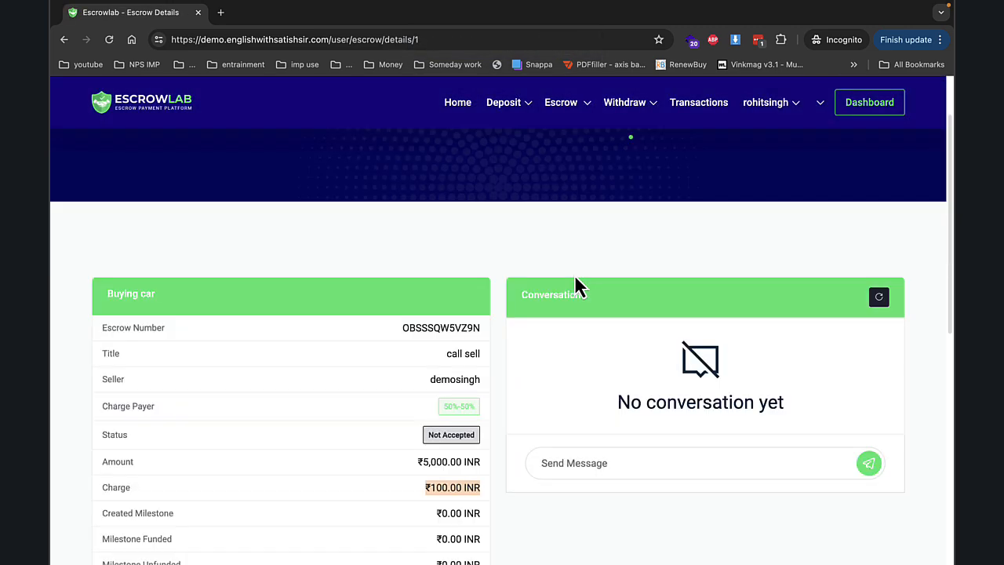
scroll(534, 273, down, 5)
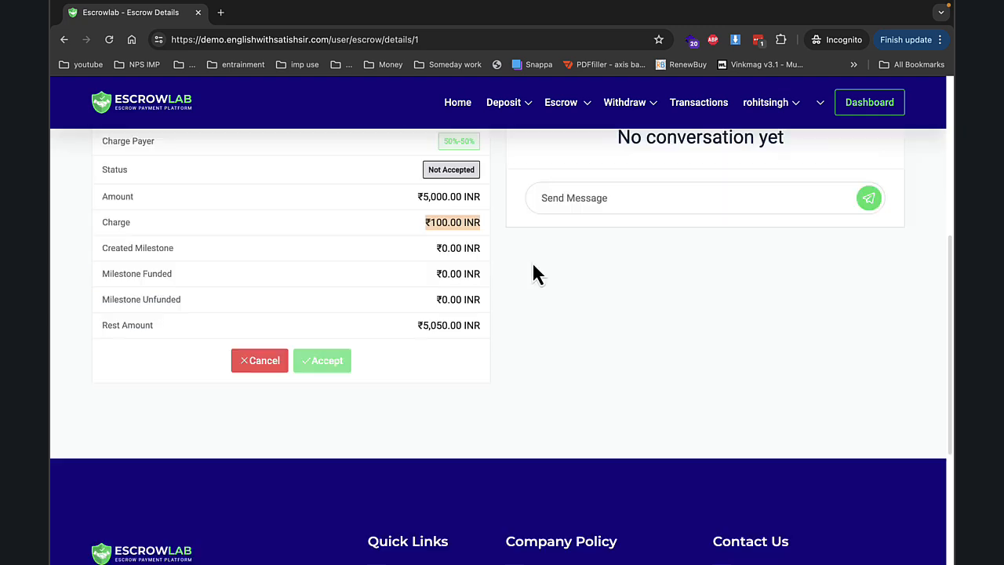
click(352, 371)
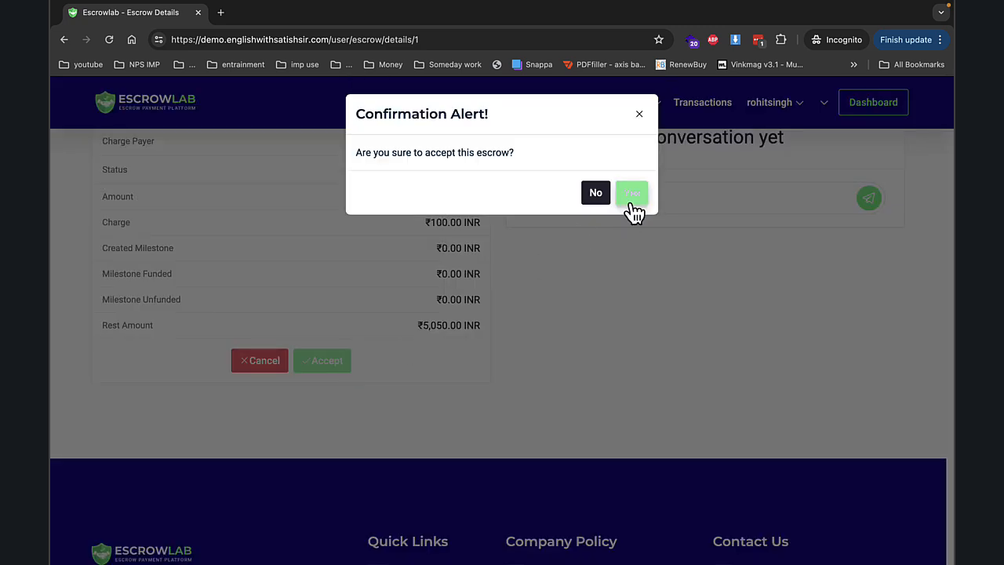
click(631, 203)
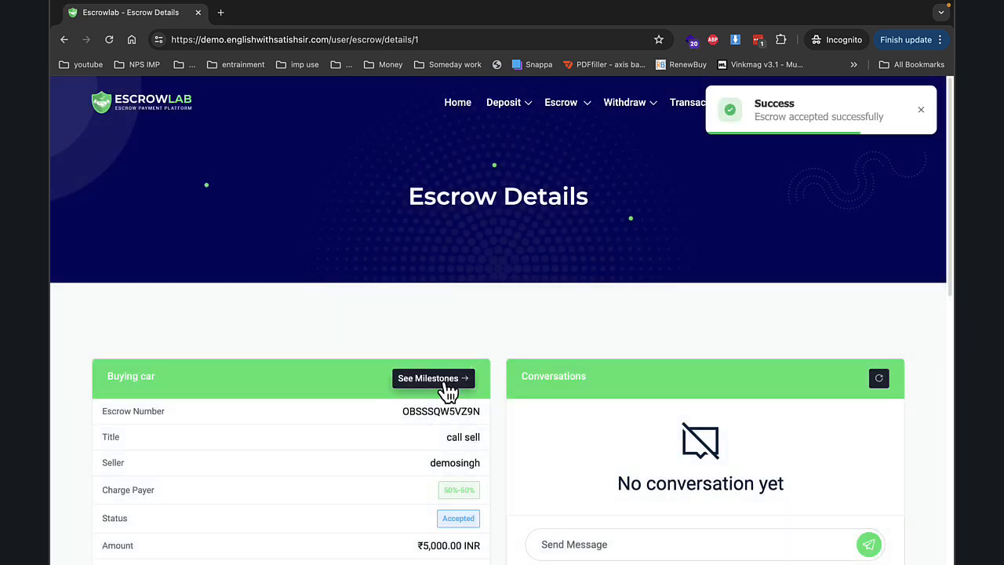
- Create the first step 2 milestone for ₹5,000
click(433, 378)
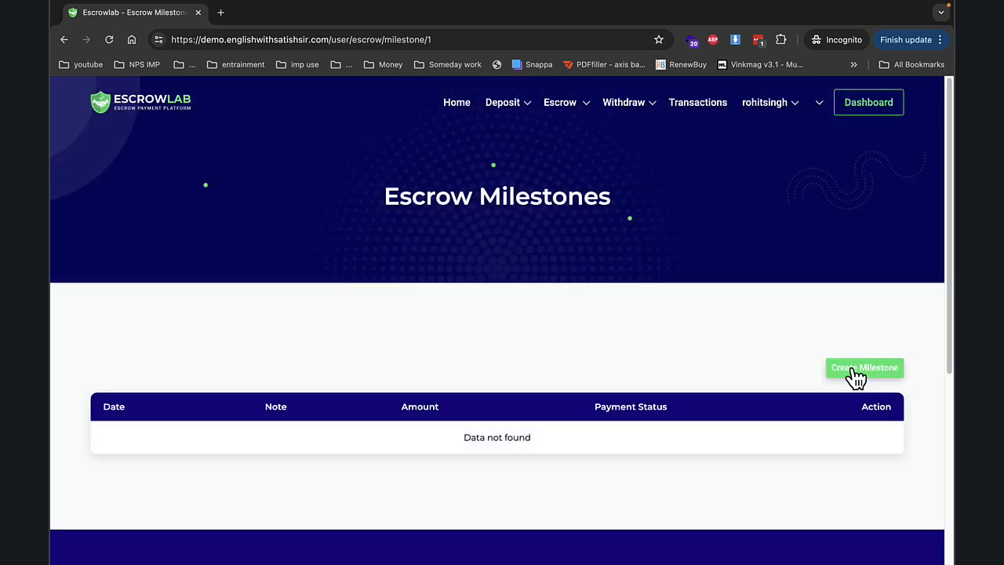
click(856, 369)
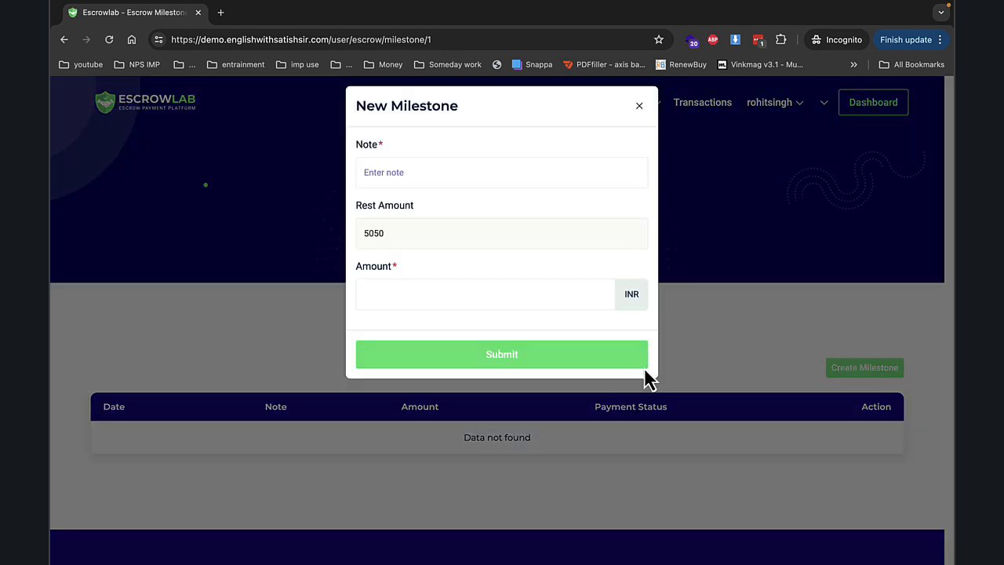
click(380, 188)
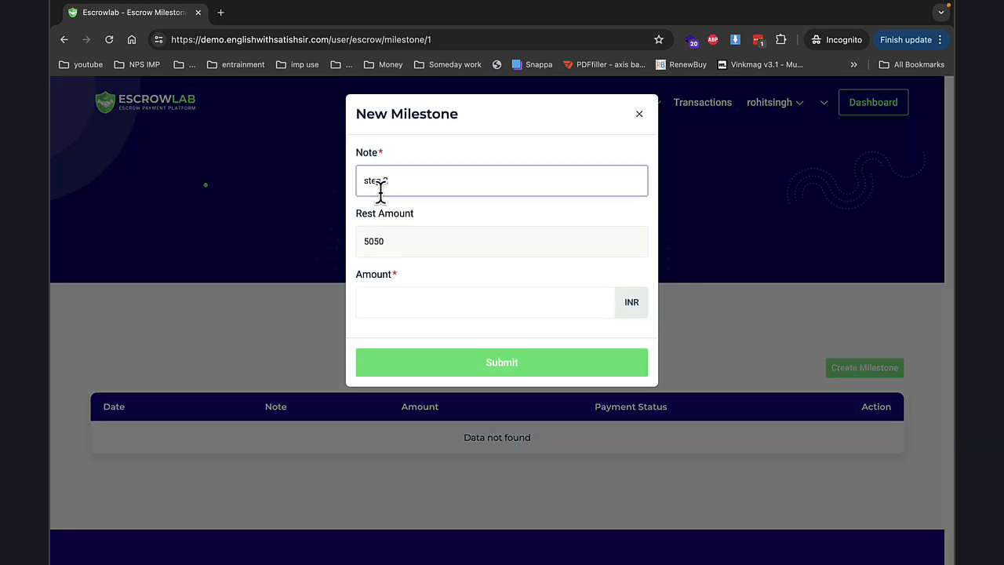
click(452, 304)
text(5000)
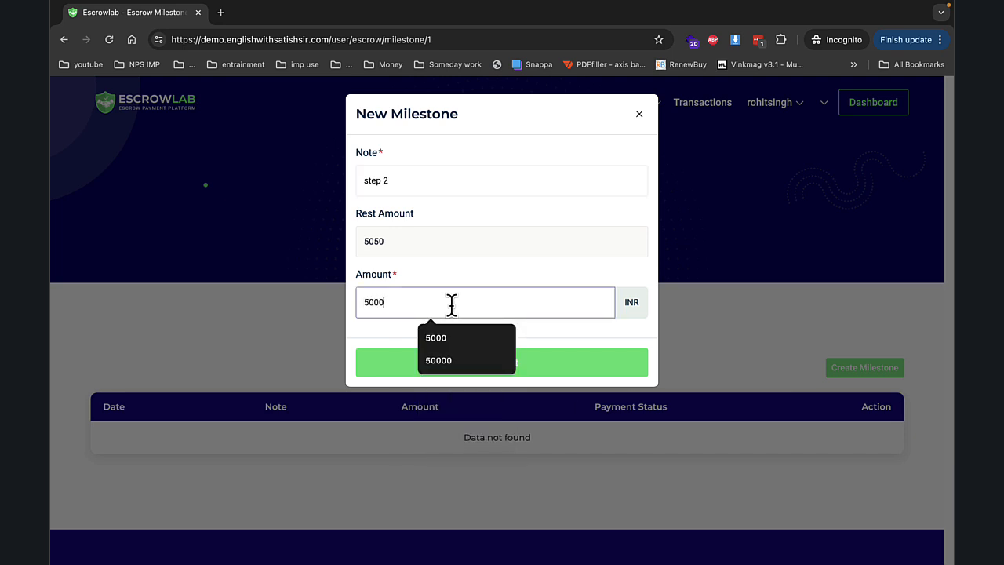
click(381, 367)
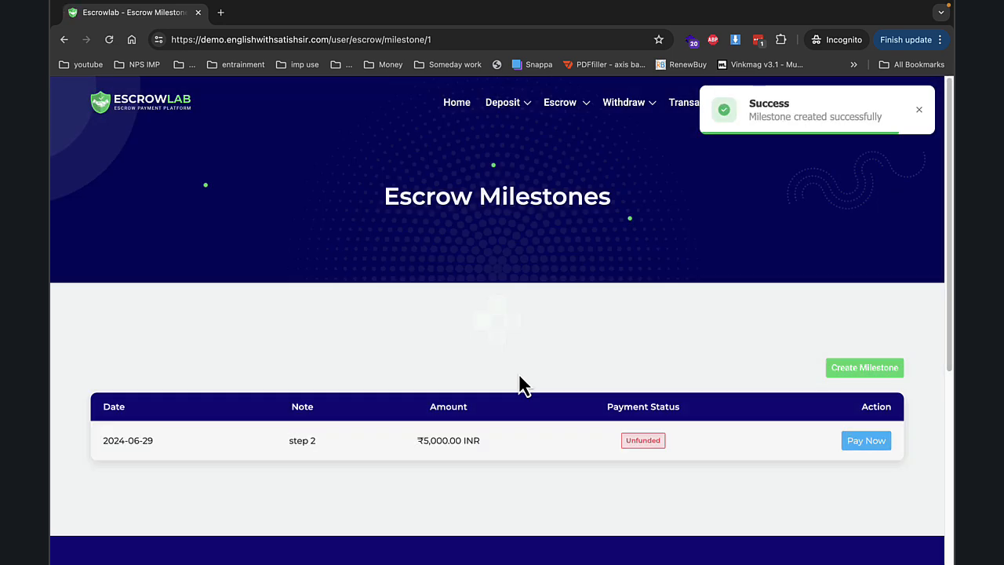
- Add a second milestone noted 'step 2' for ₹50
click(836, 372)
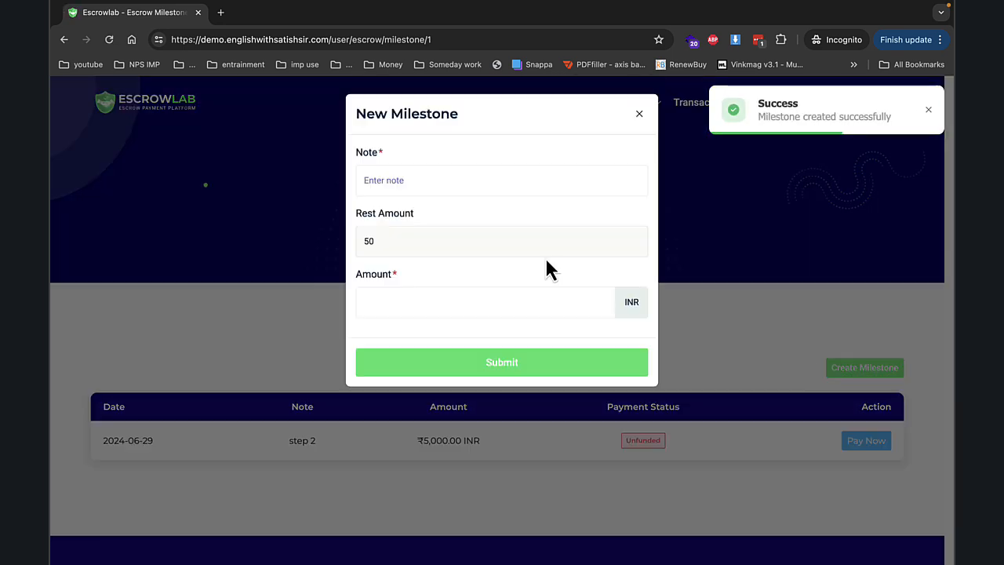
click(426, 180)
text(step 2)
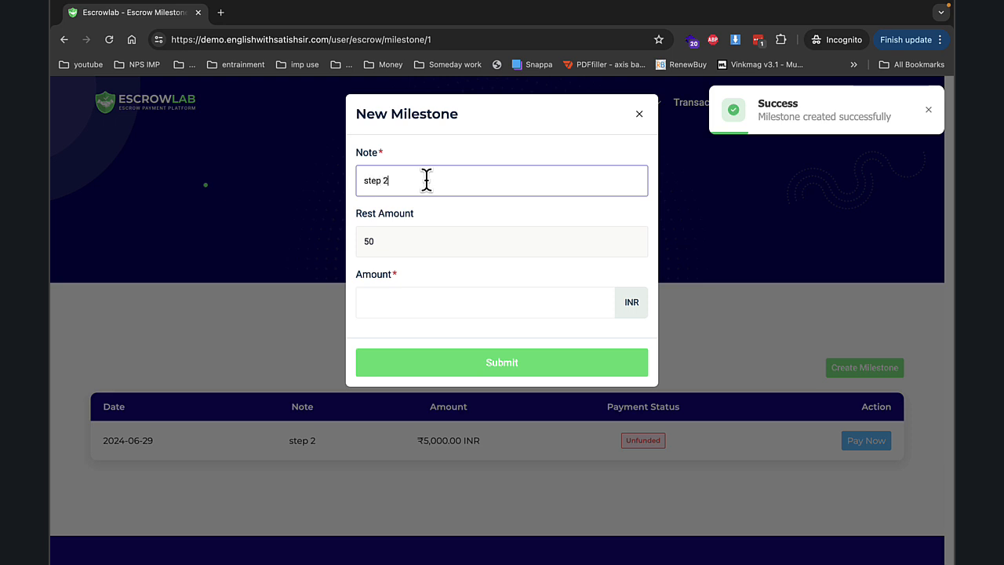
click(426, 305)
text(50)
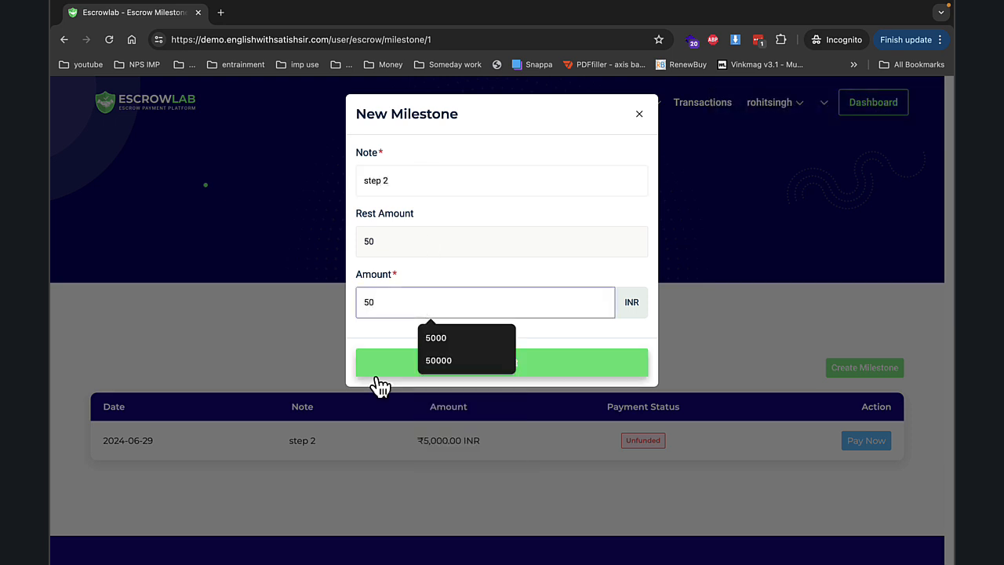
click(384, 363)
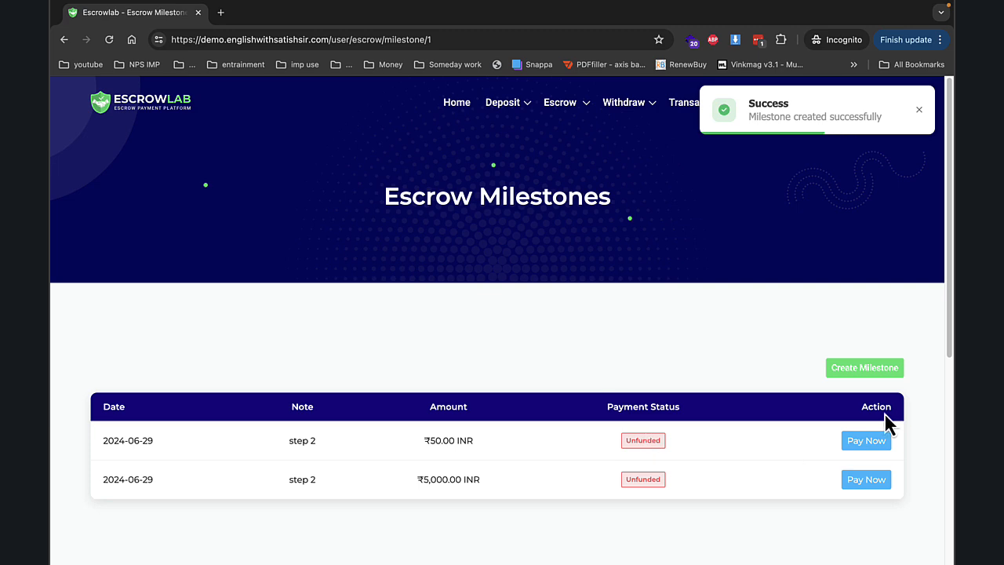
mouse_move(134, 6)
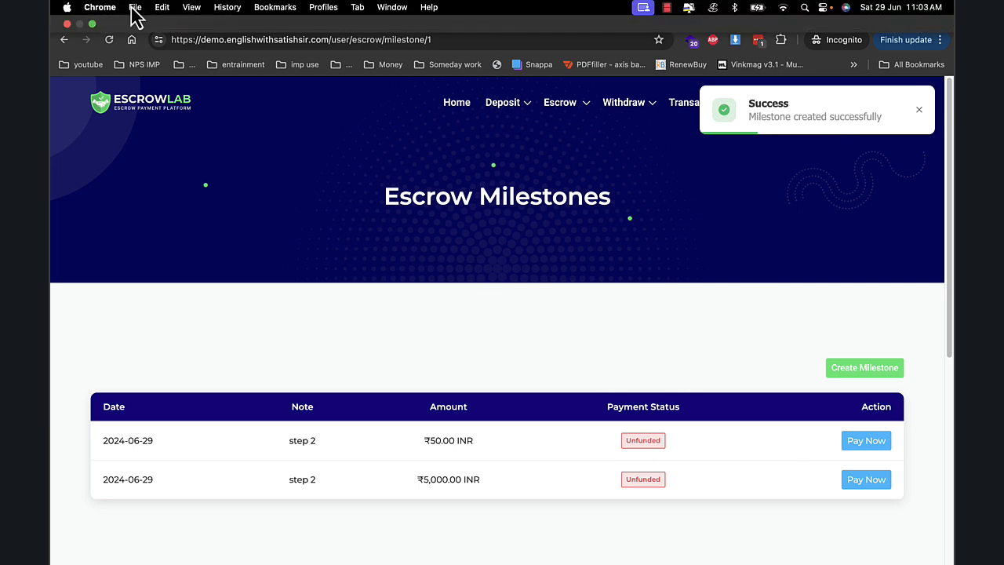
click(91, 24)
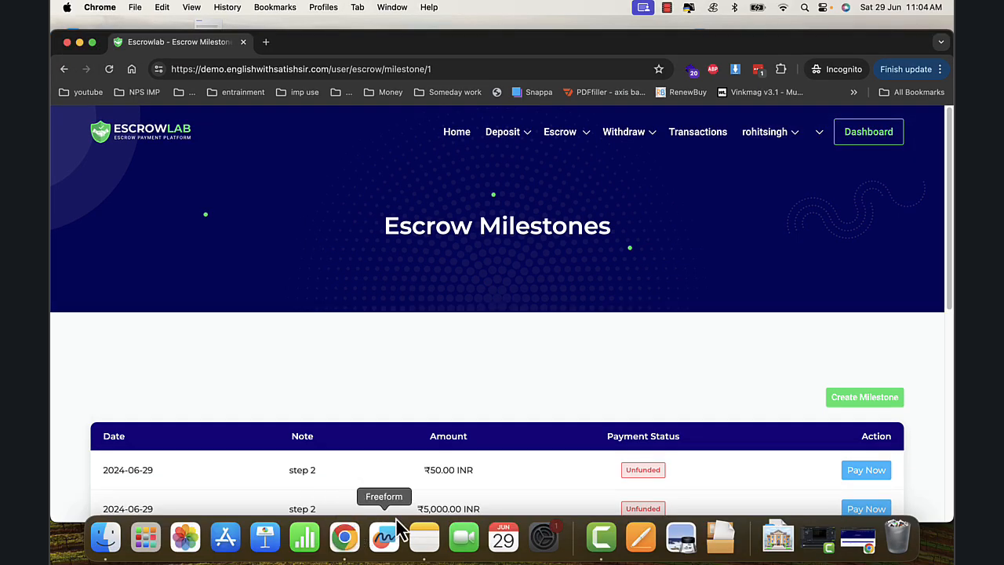
click(858, 537)
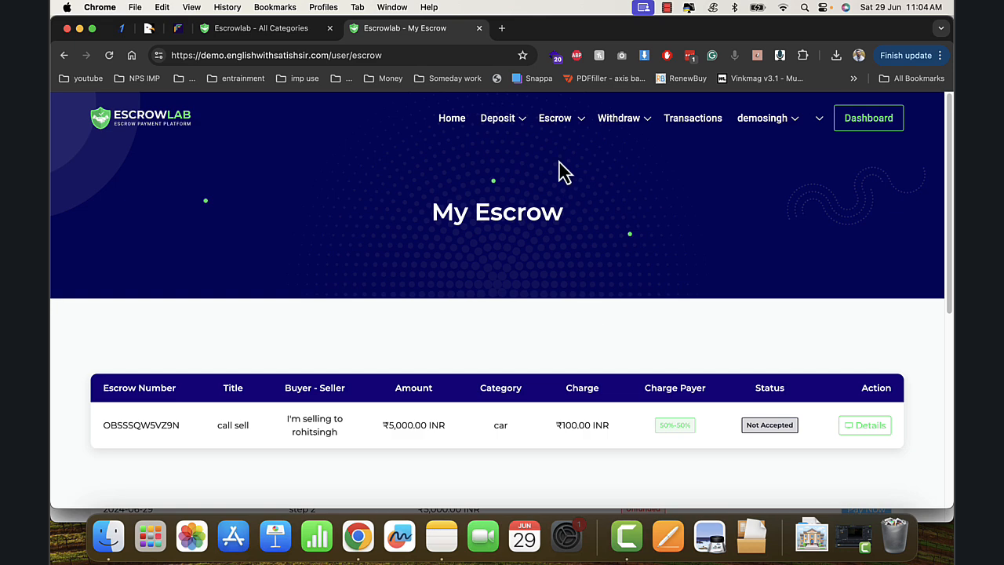
scroll(571, 271, down, 1)
key(super+r)
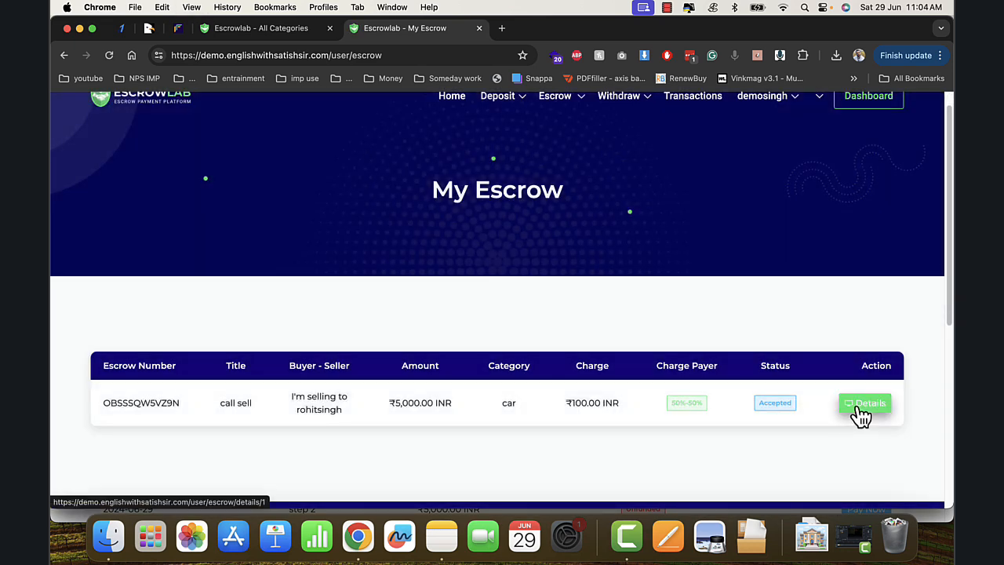
click(862, 416)
scroll(659, 369, down, 3)
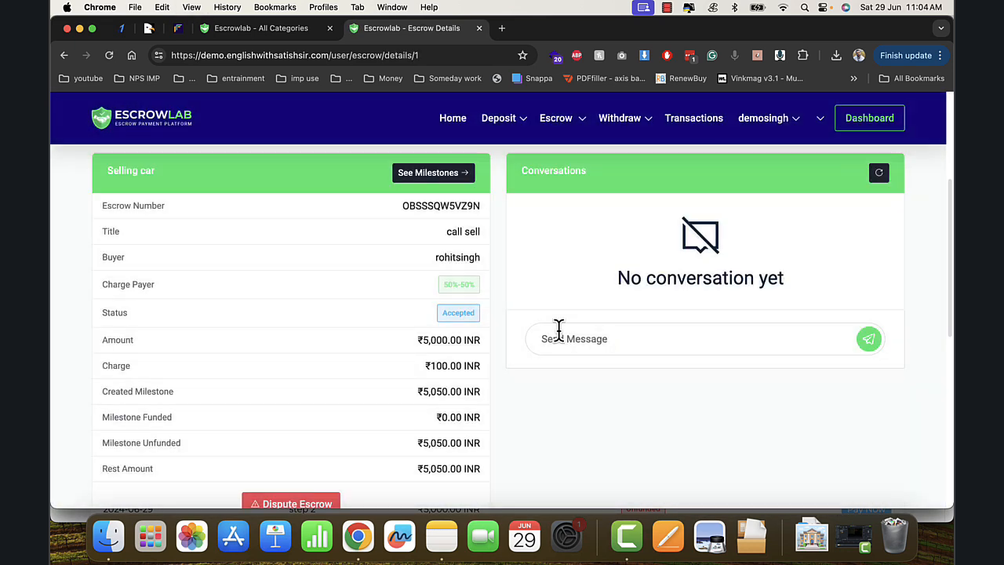
click(449, 191)
scroll(604, 348, down, 3)
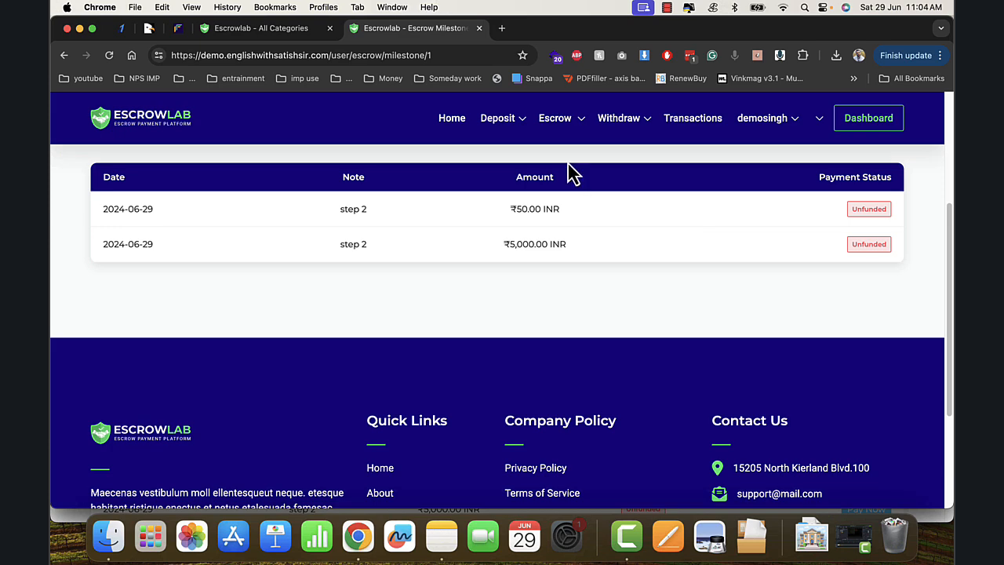
click(79, 29)
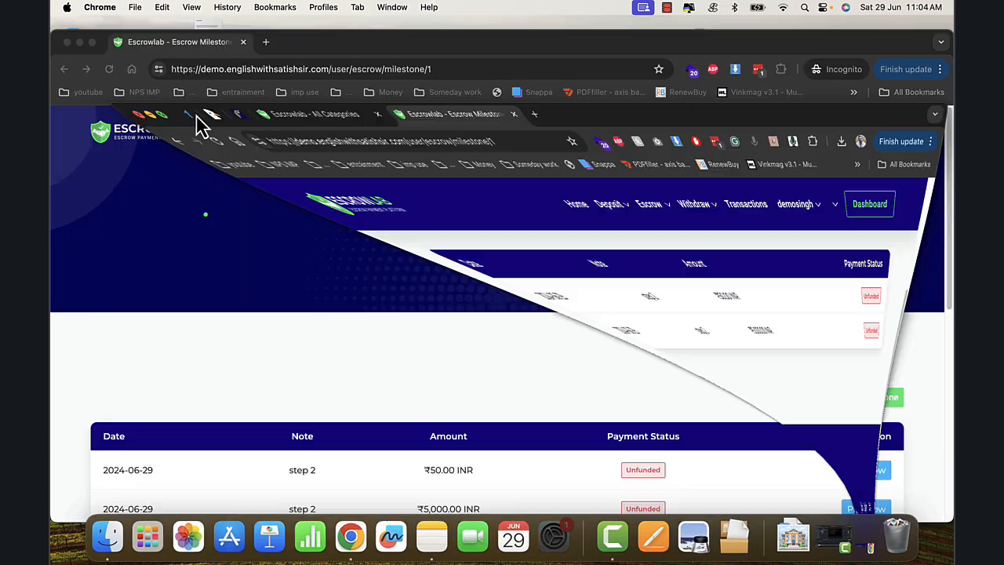
- Enter 600 in the Deposit Now amount, confirm the CASH deposit and submit Pay Now
scroll(650, 265, down, 5)
scroll(662, 260, up, 5)
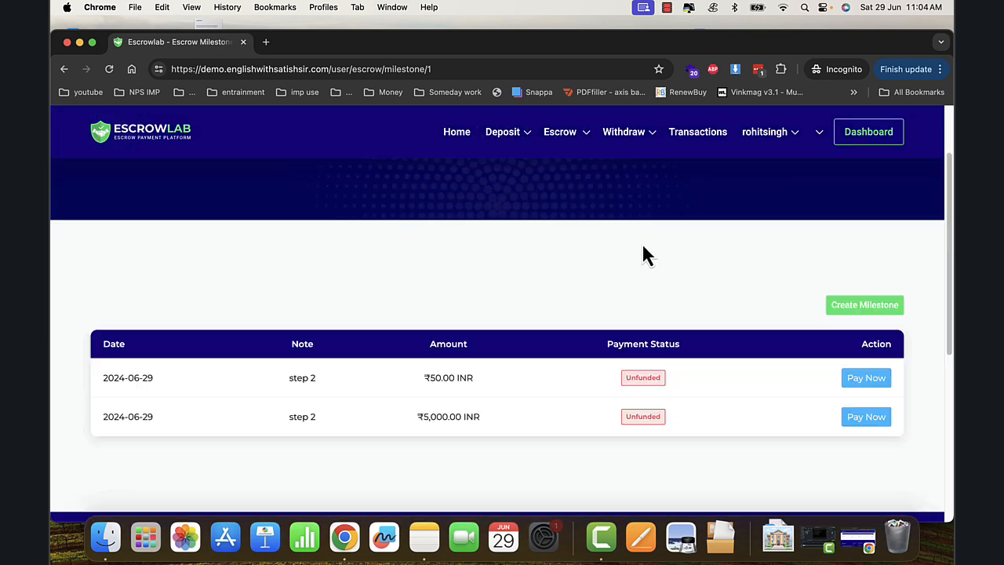
scroll(650, 257, down, 1)
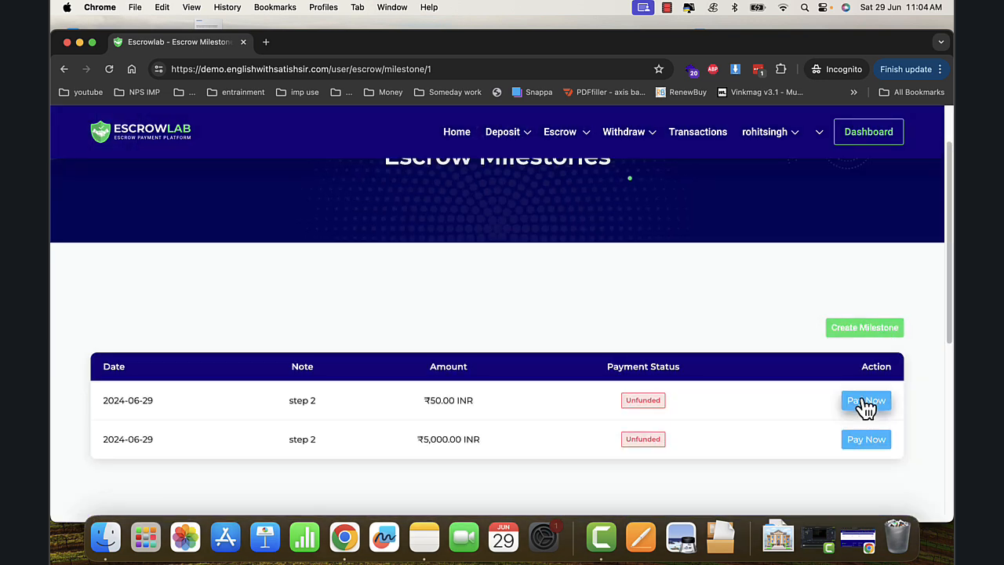
mouse_move(503, 131)
click(514, 188)
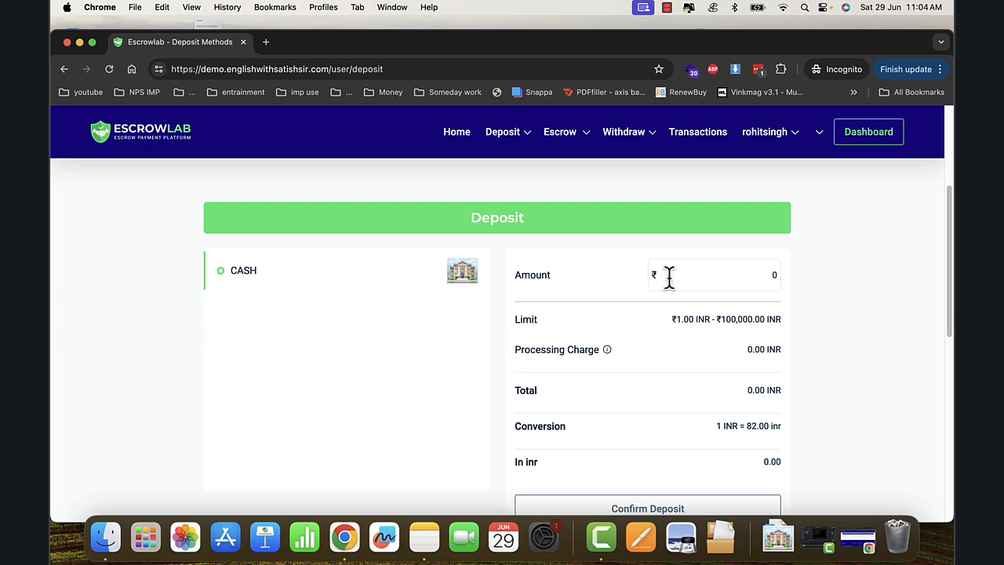
click(669, 277)
text(6000)
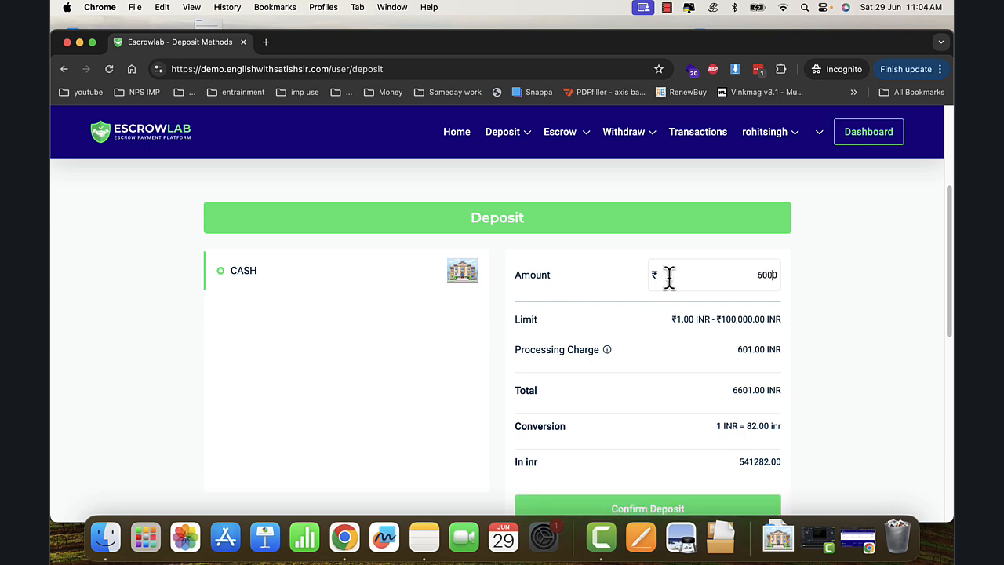
scroll(667, 377, down, 5)
click(670, 353)
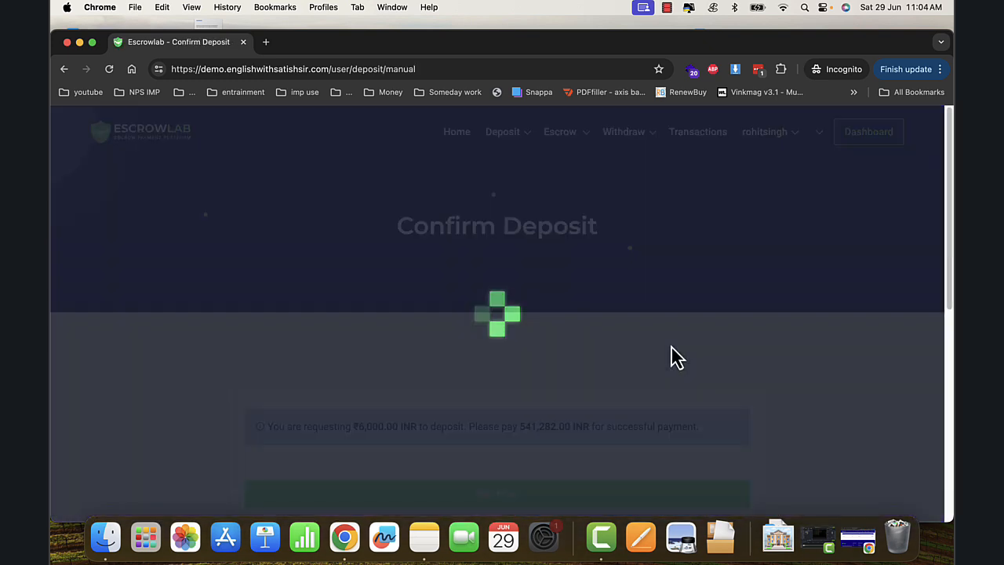
scroll(620, 358, down, 3)
click(496, 279)
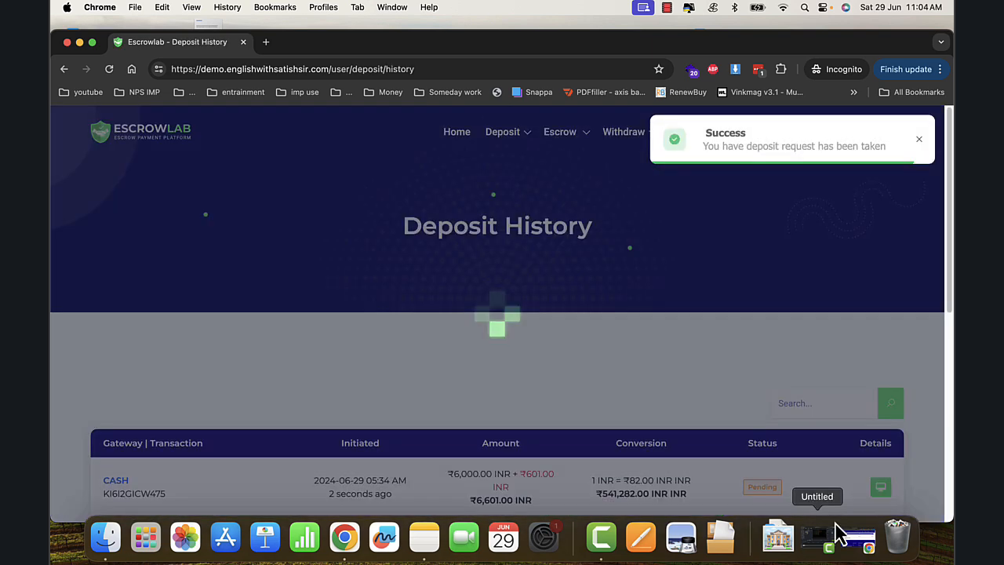
click(838, 536)
- As admin, approve the pending ₹6,000 CASH deposit from Pending Deposits
click(266, 32)
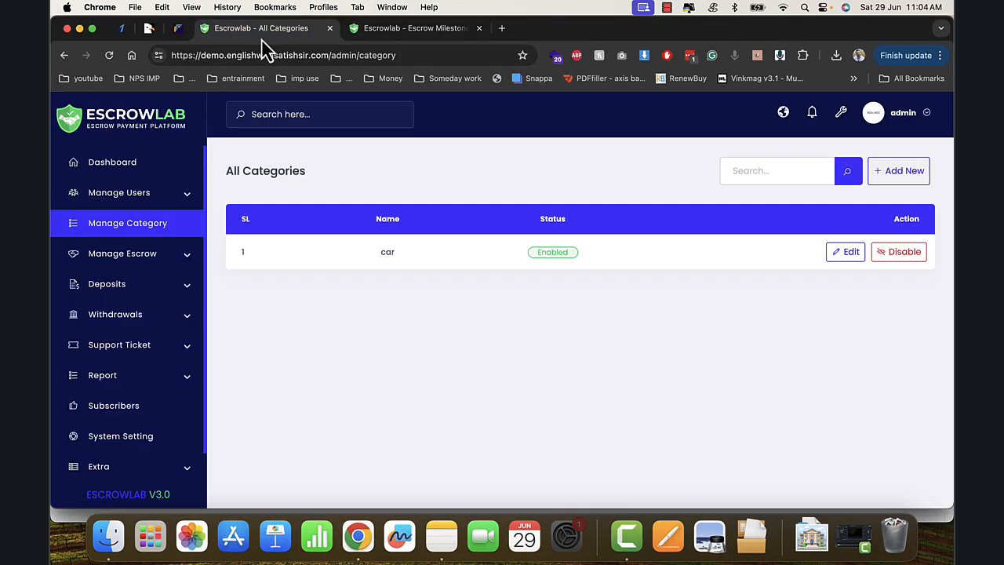
click(146, 291)
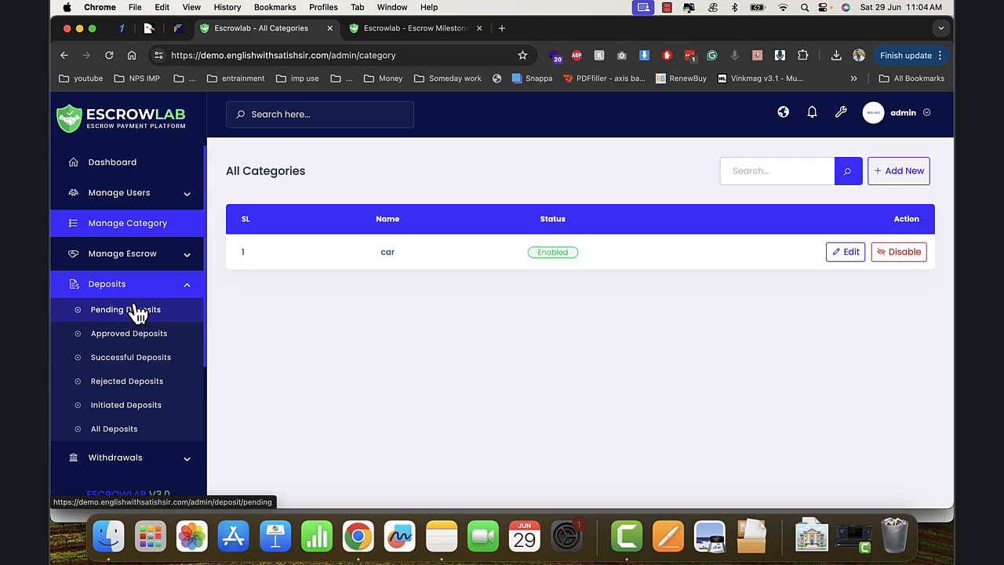
click(125, 310)
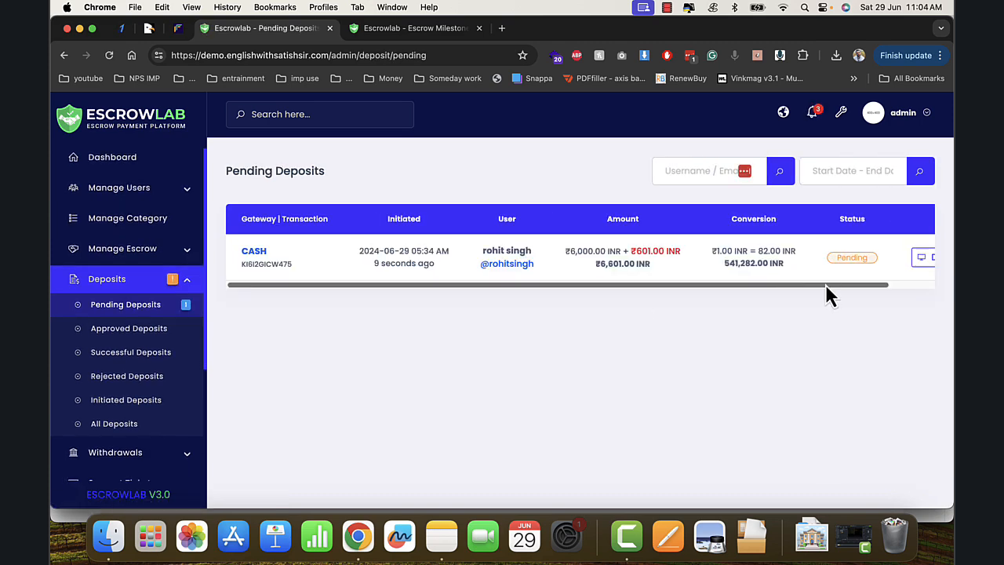
drag(826, 284, 942, 283)
click(871, 264)
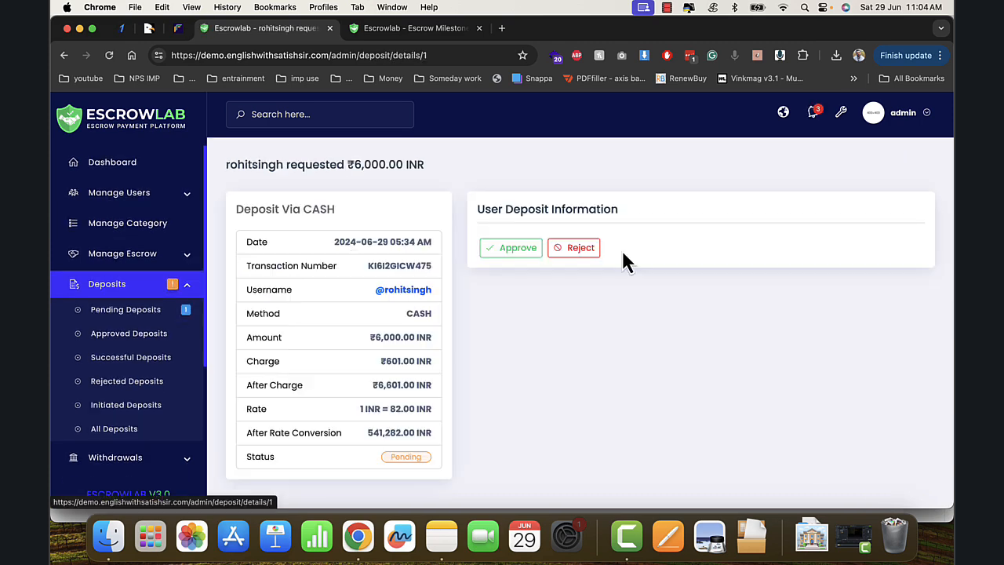
click(511, 259)
click(630, 198)
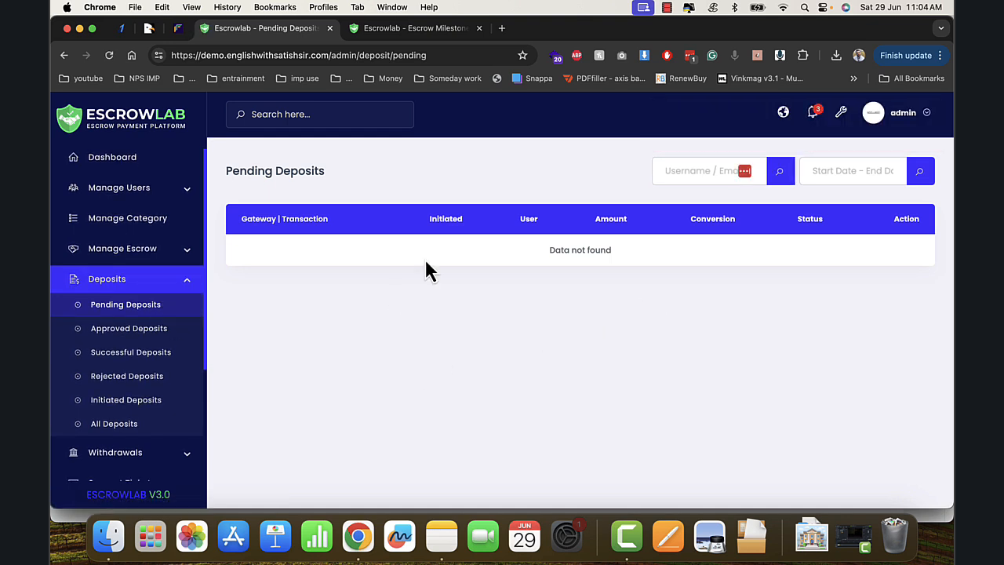
click(405, 30)
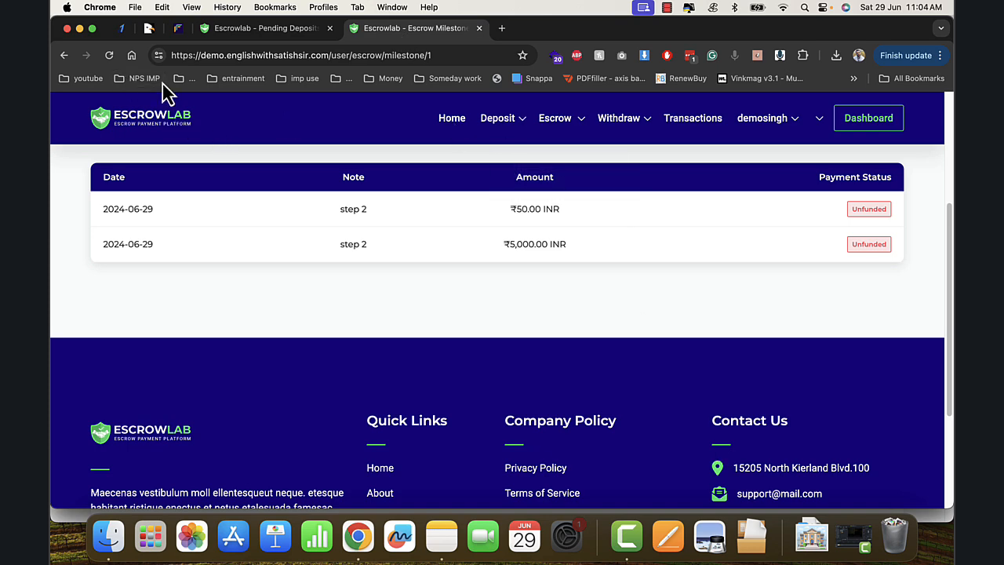
- Reload the pages to see the ₹6,000 CASH deposit marked Approved
click(107, 57)
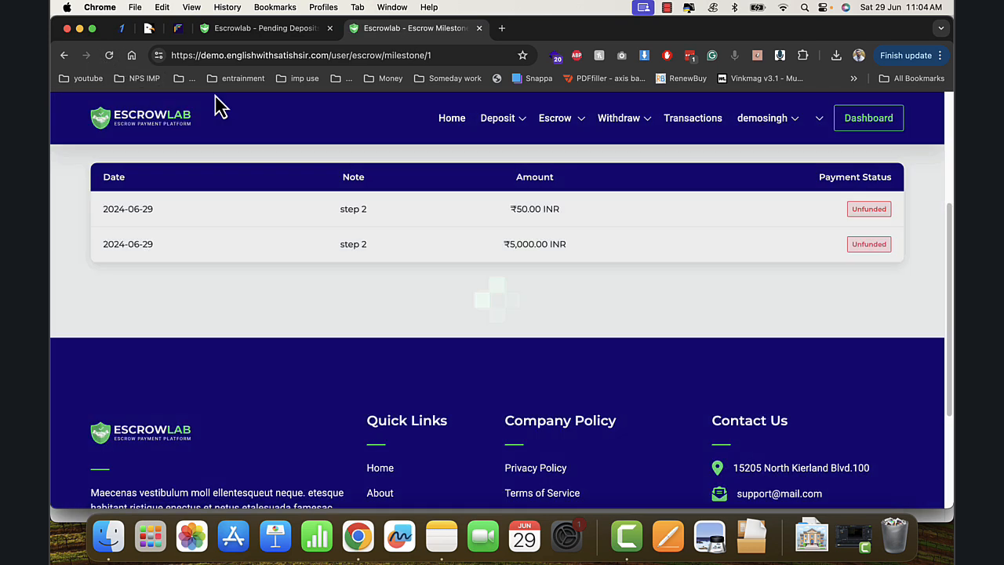
click(80, 28)
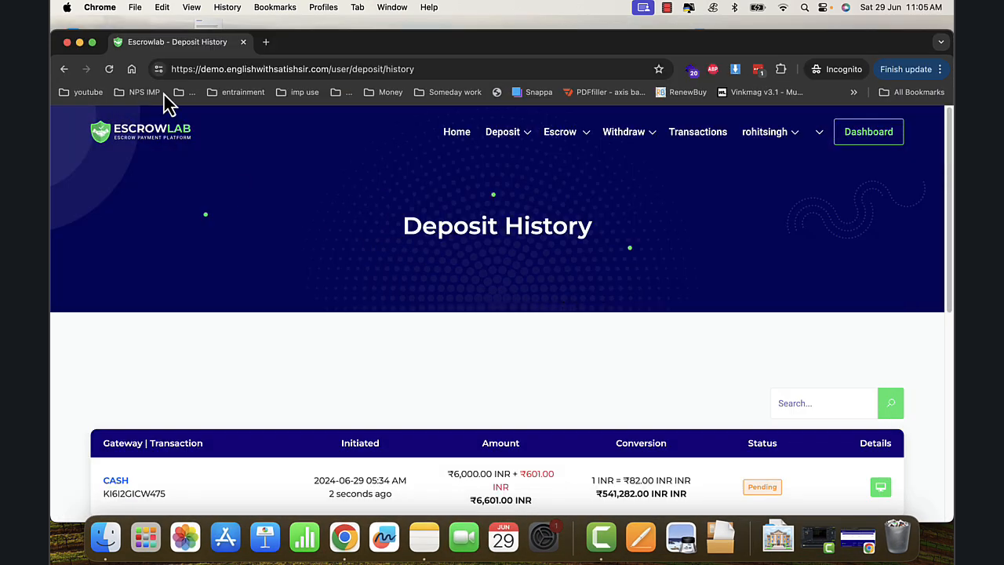
click(91, 41)
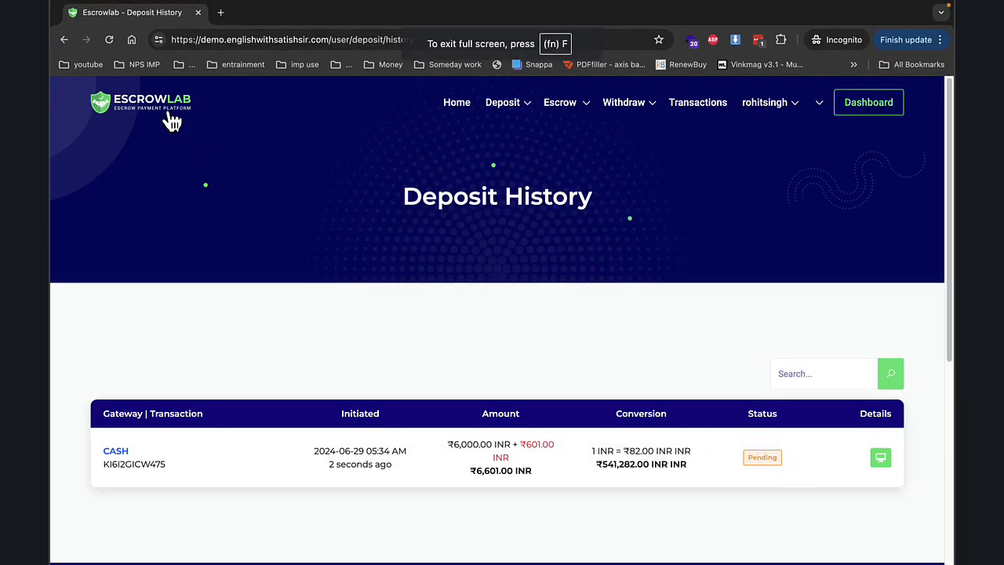
click(109, 40)
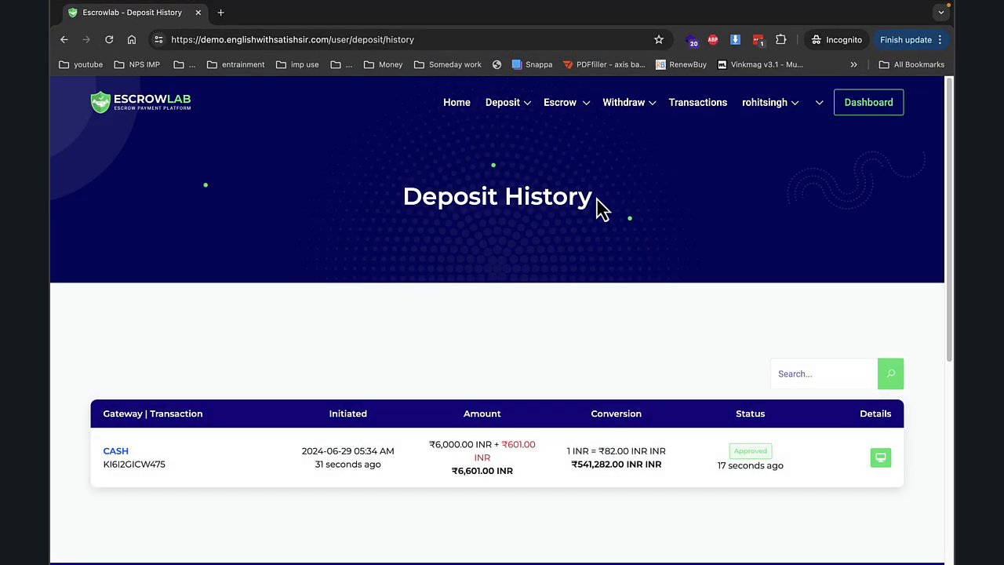
- Open the car escrow's details from All Escrow and view its milestones
mouse_move(568, 119)
click(552, 173)
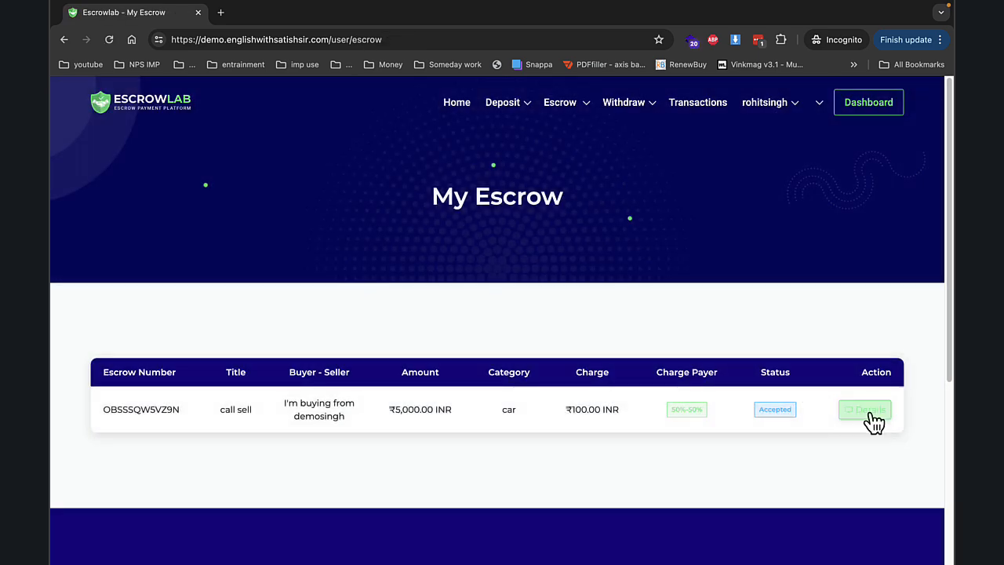
click(869, 416)
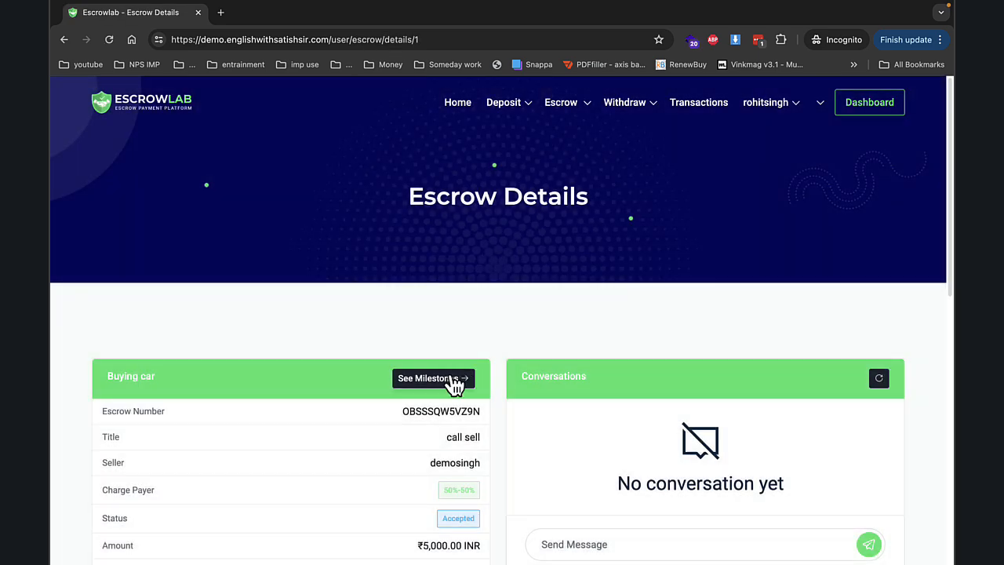
click(453, 380)
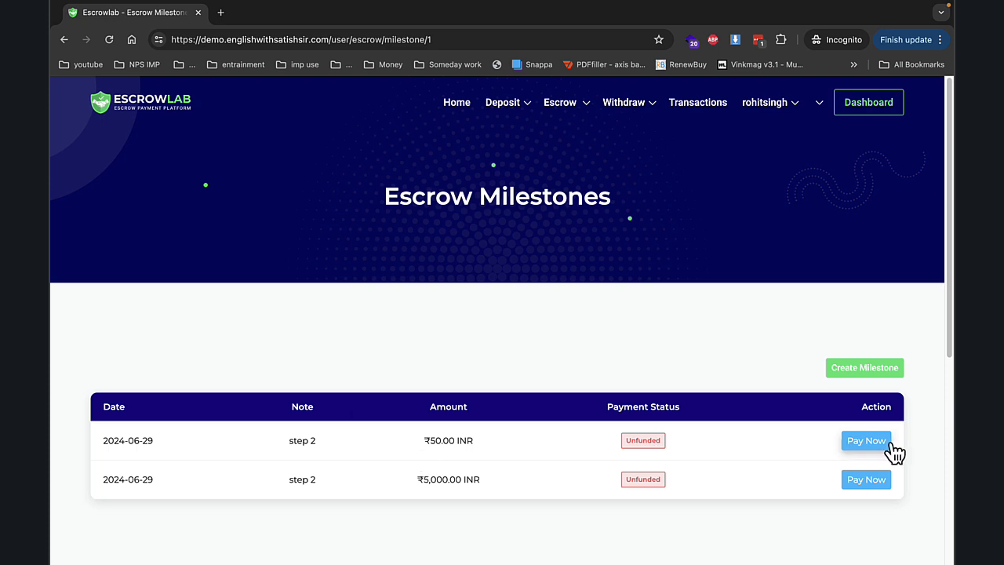
- Pay the ₹5,000 milestone from the wallet and confirm it shows Funded for the seller
click(878, 481)
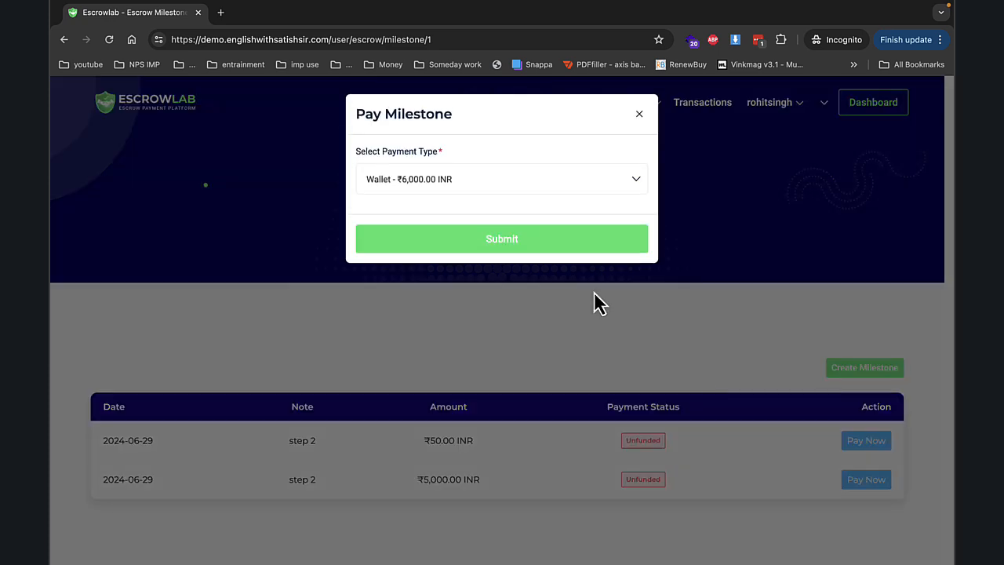
click(524, 249)
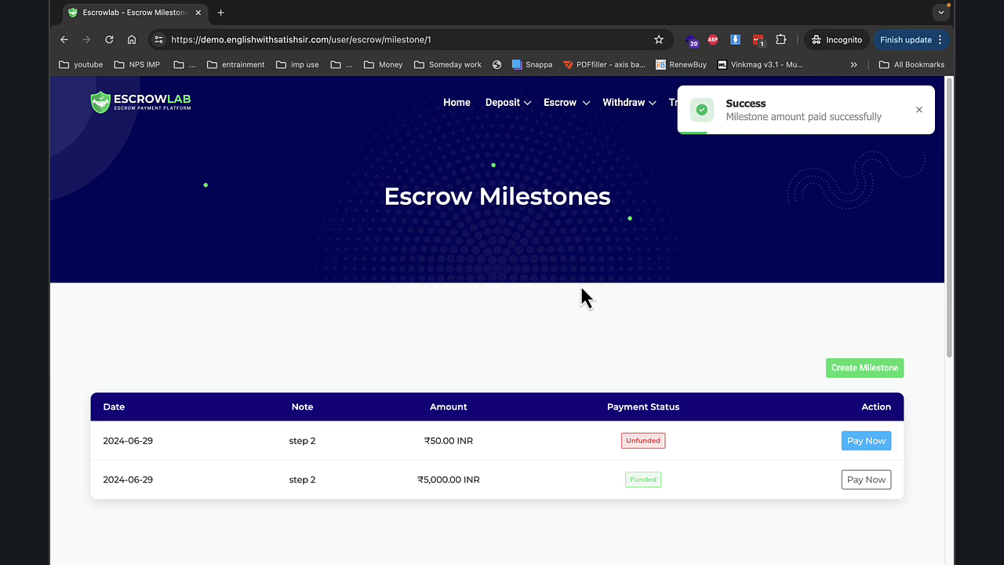
click(99, 34)
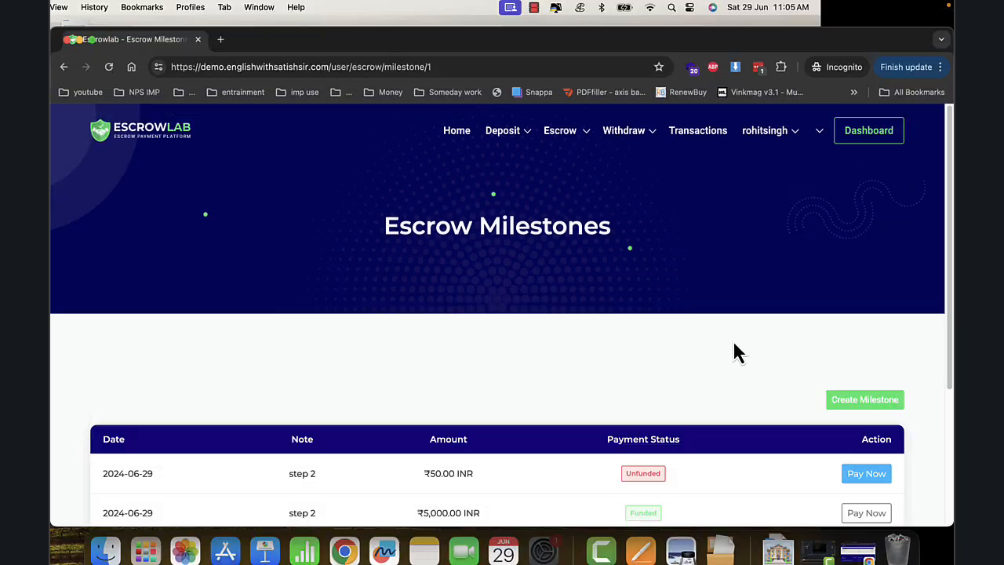
click(859, 549)
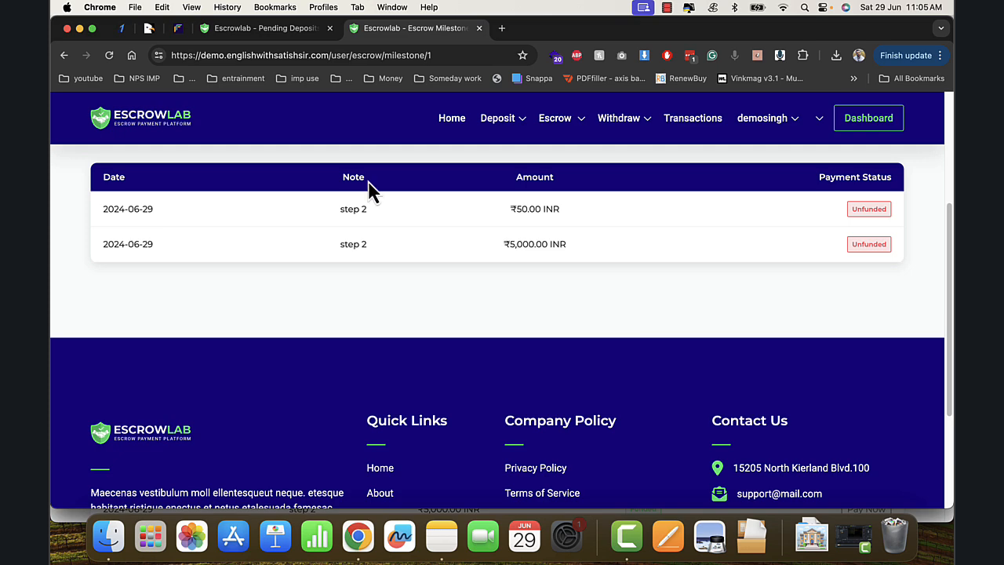
click(109, 55)
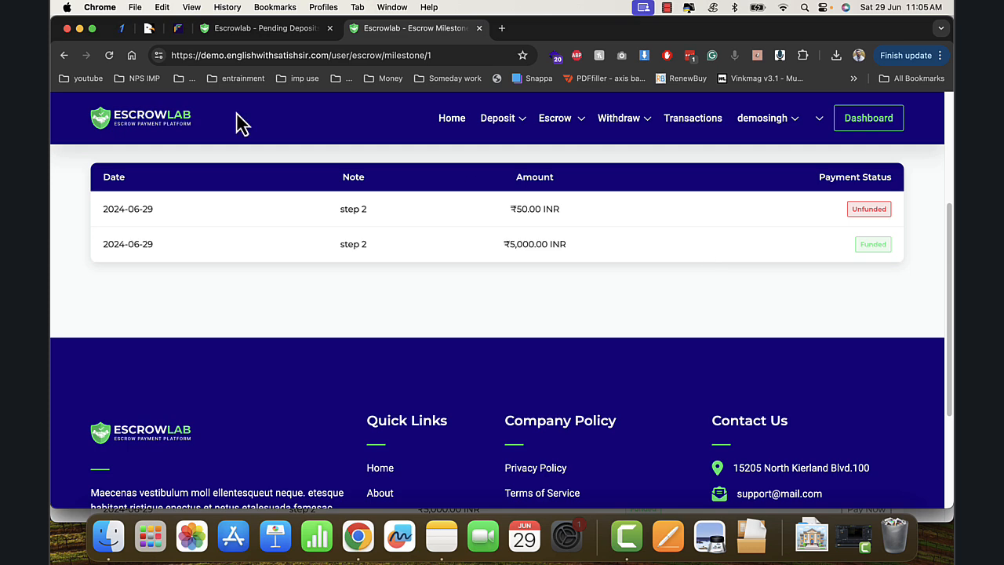
click(79, 29)
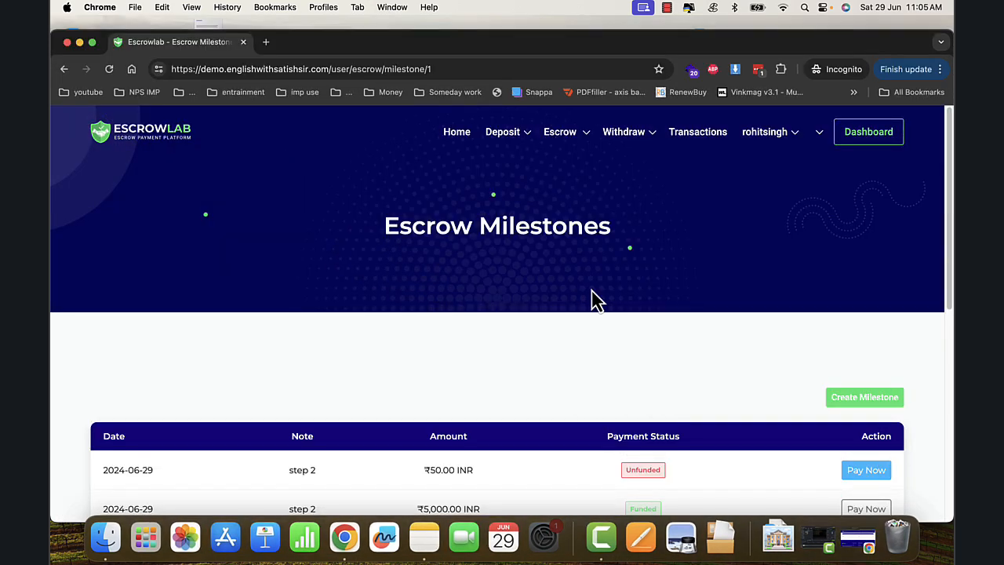
- Pay the ₹50 milestone from the wallet and verify it is Funded on the seller's side
click(866, 471)
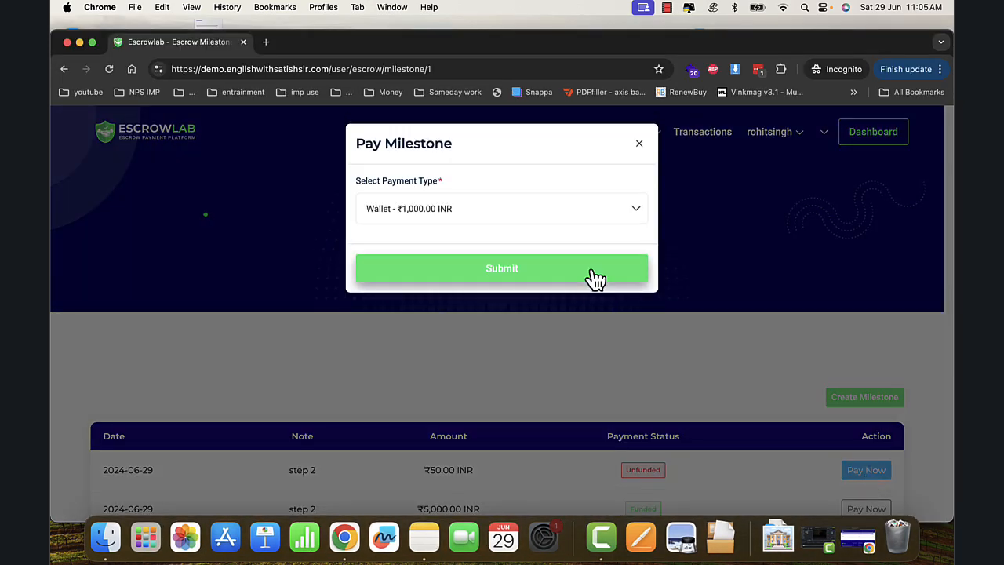
click(591, 277)
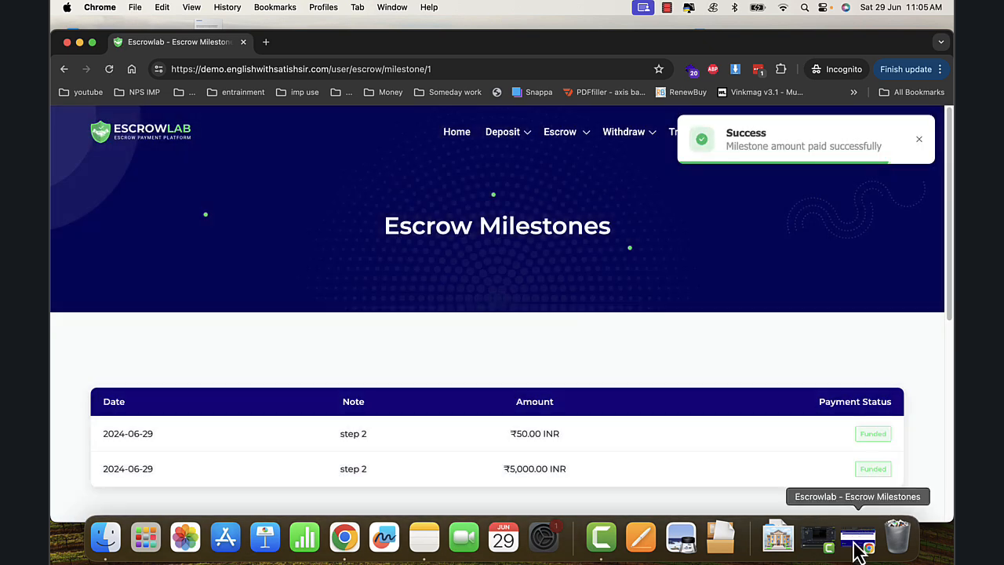
click(856, 541)
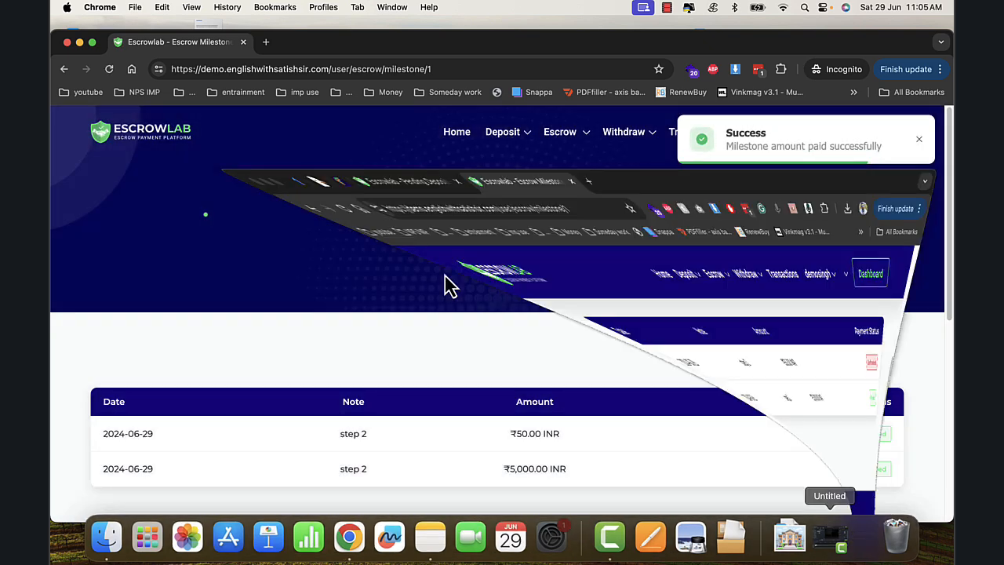
click(110, 59)
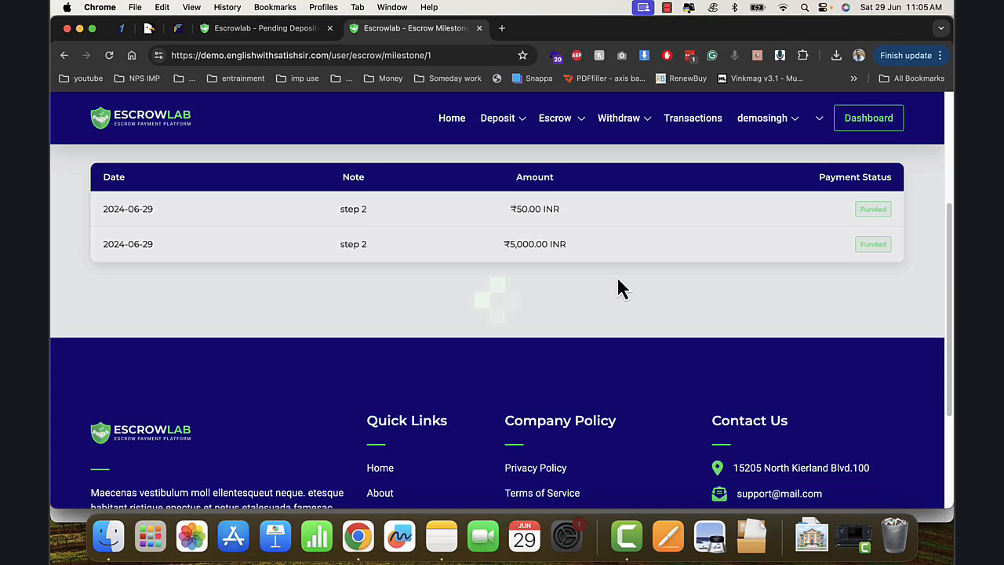
click(80, 28)
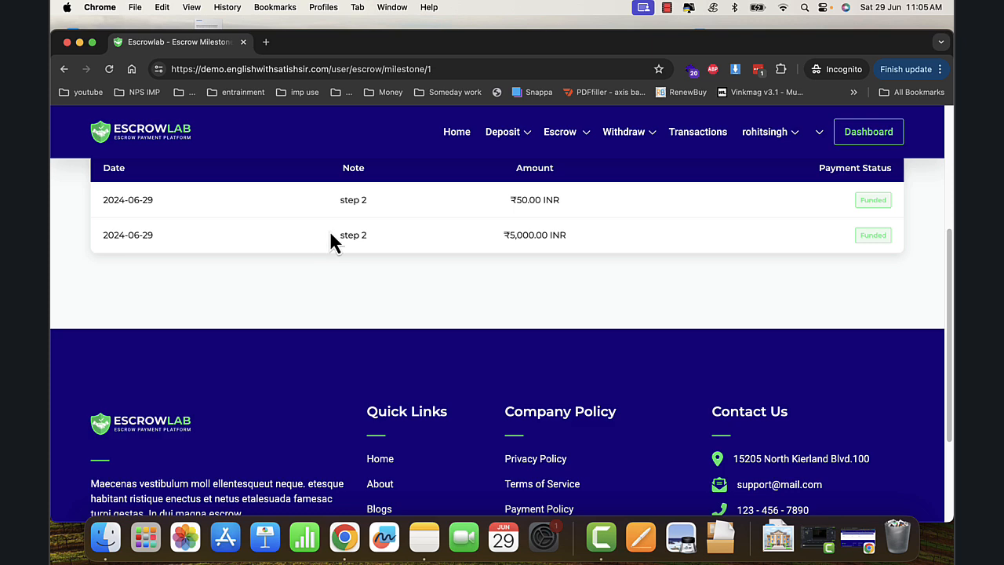
- Open the car escrow's details from the All Escrow list in a full-screen browser
click(587, 138)
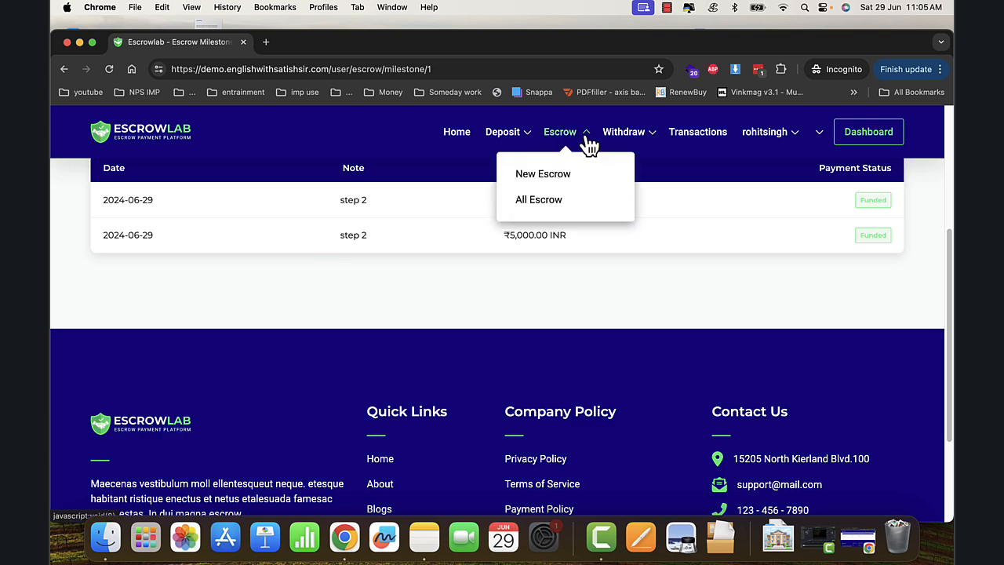
click(559, 201)
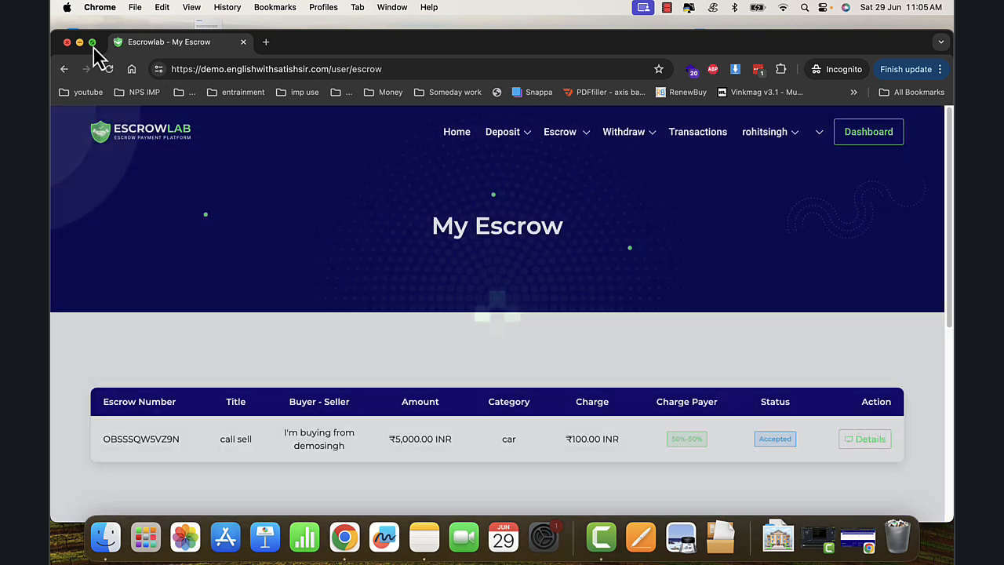
click(92, 42)
click(855, 412)
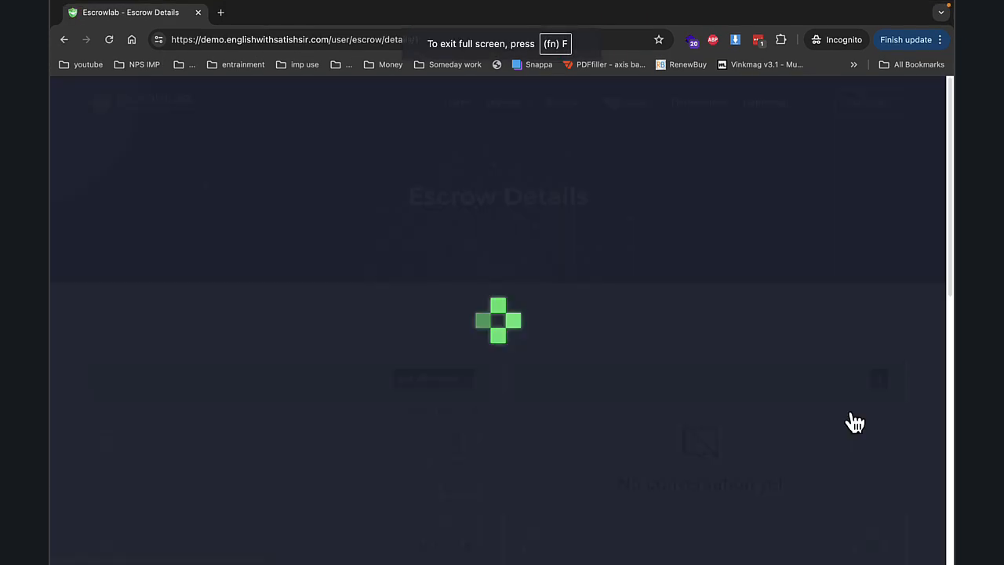
- Dispatch the car escrow payment to the seller, then return to the seller's window
scroll(603, 372, down, 10)
click(366, 216)
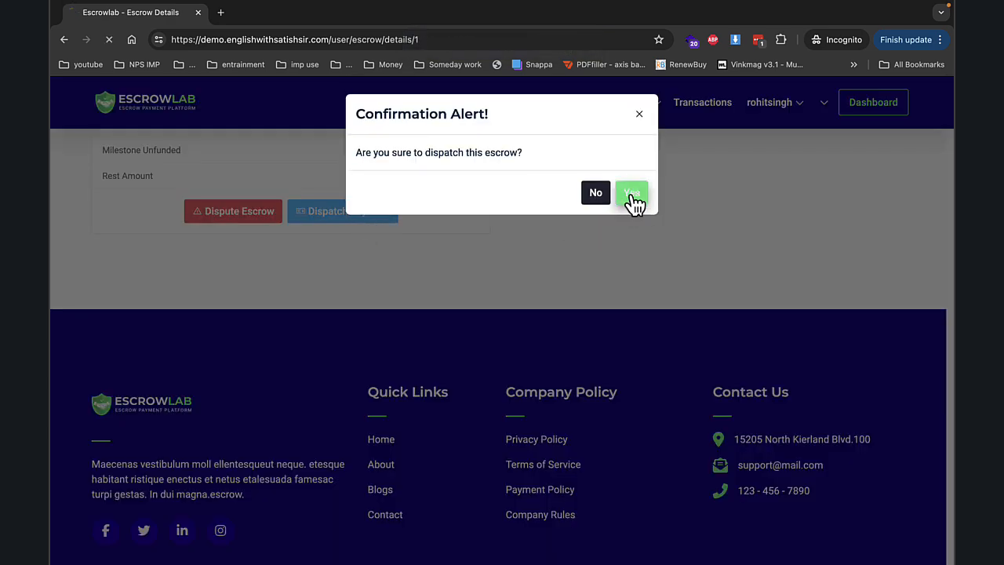
click(632, 193)
scroll(471, 298, down, 5)
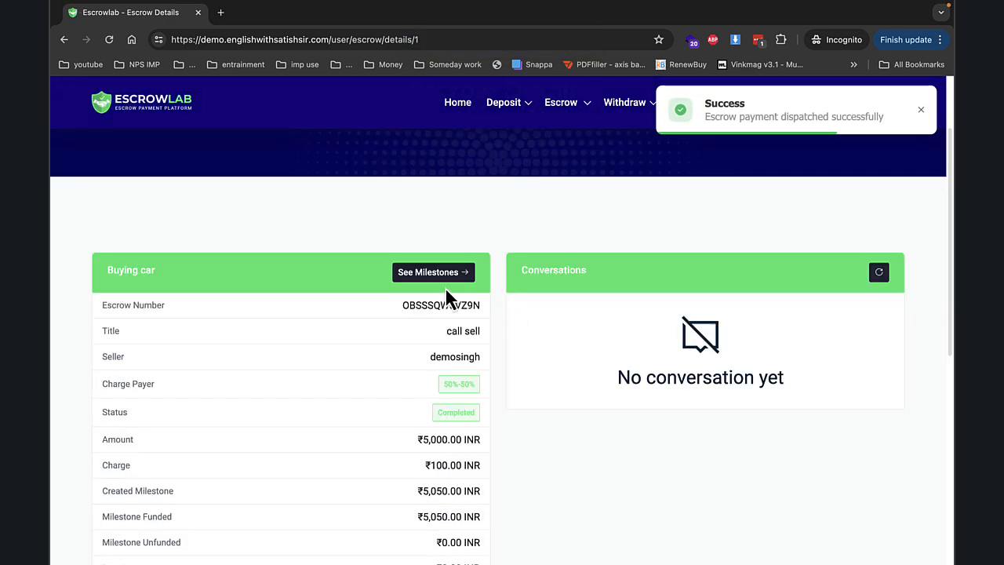
click(91, 32)
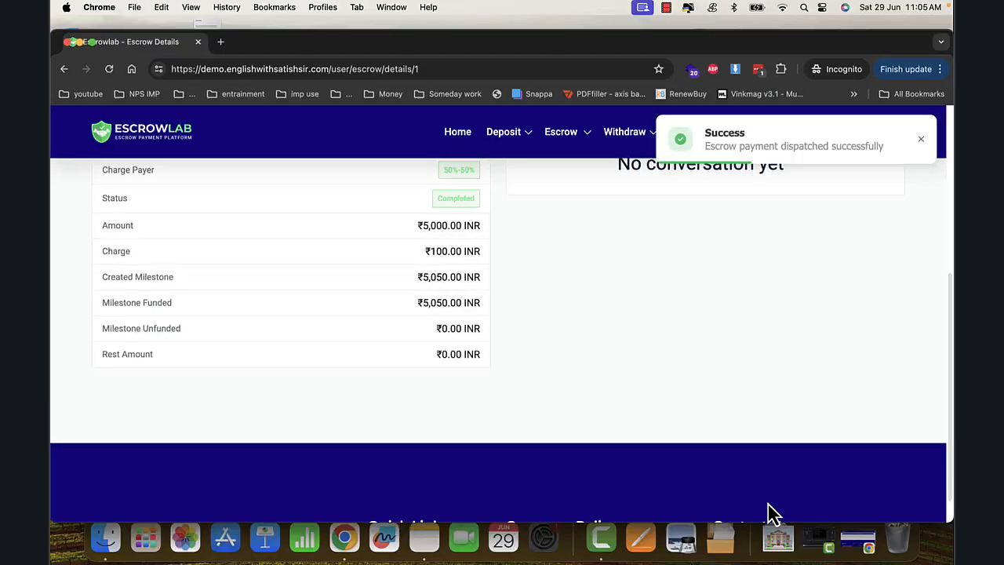
click(859, 539)
scroll(601, 303, up, 5)
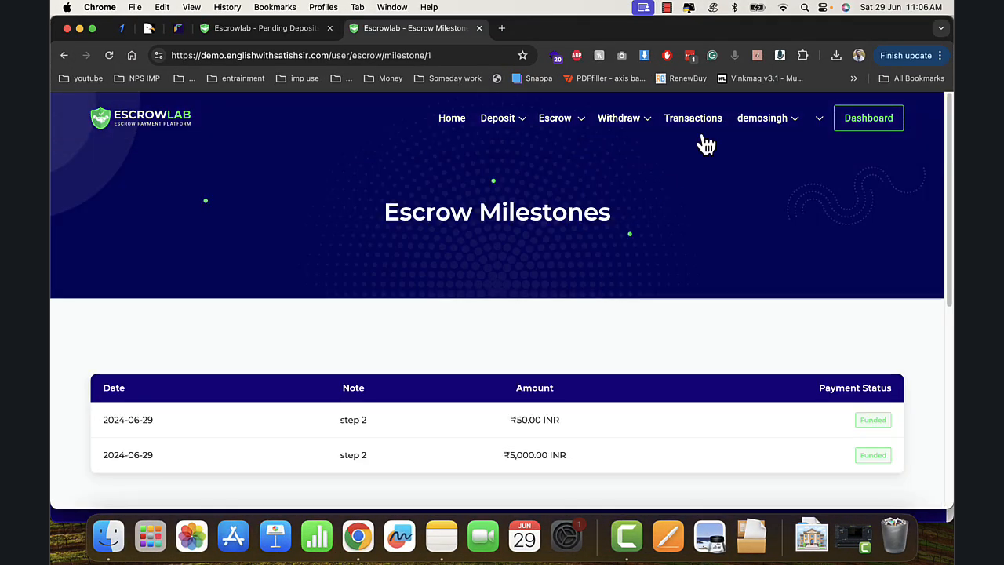
- Verify the seller's transactions show ₹5,000 received, ₹50 charge and ₹4,950 balance, then show the buyer's escrow
click(703, 133)
scroll(281, 349, down, 2)
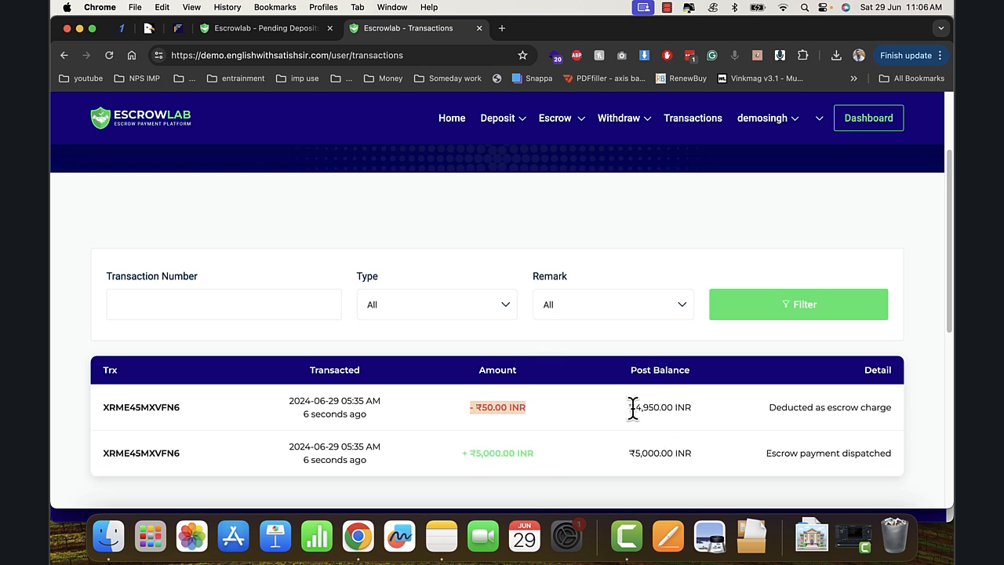
drag(632, 411, 715, 427)
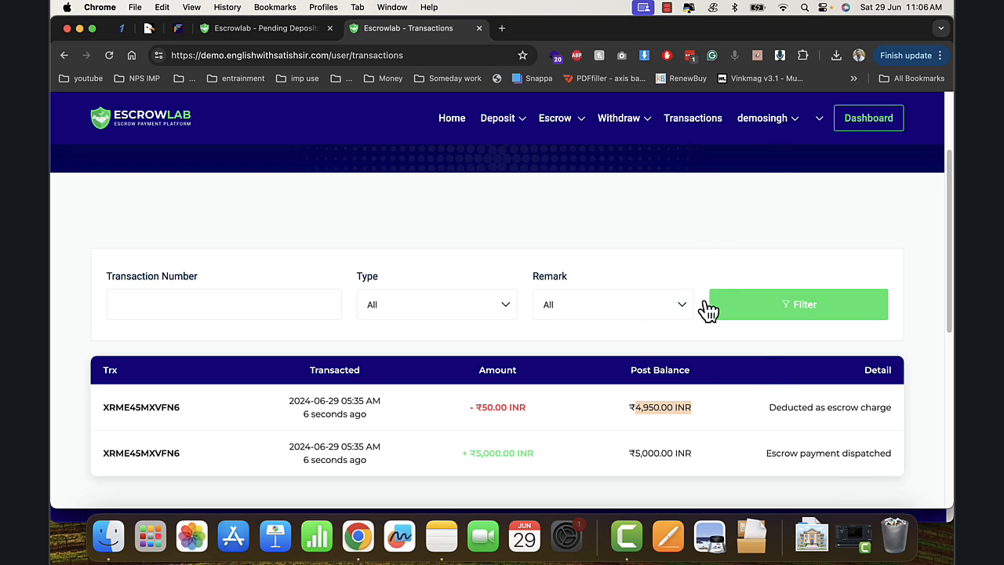
click(81, 31)
scroll(256, 204, up, 4)
scroll(323, 207, down, 3)
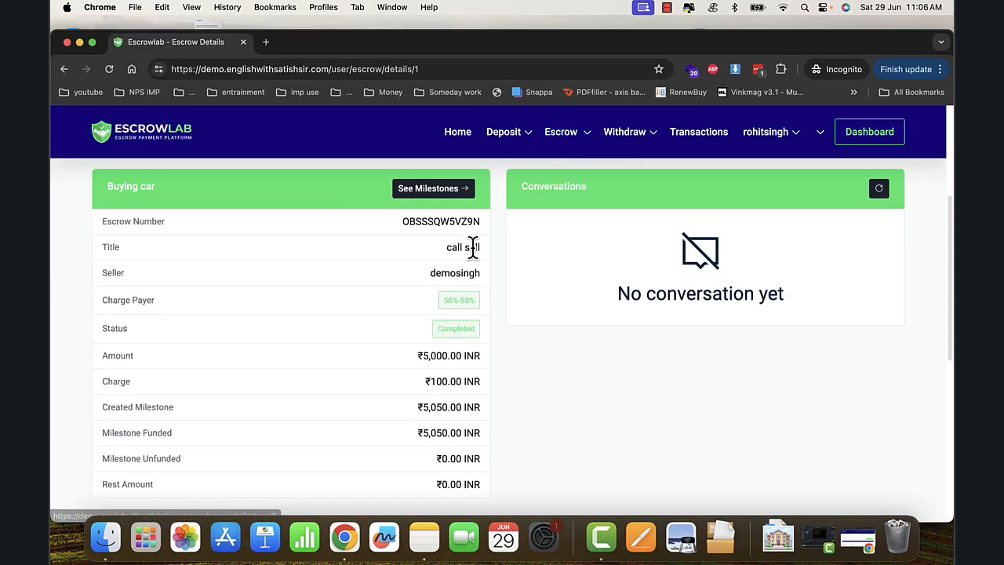
- In the admin's Manage Escrow lists, confirm the ₹5,000 car escrow is Completed and none are Canceled or Disputed
click(854, 547)
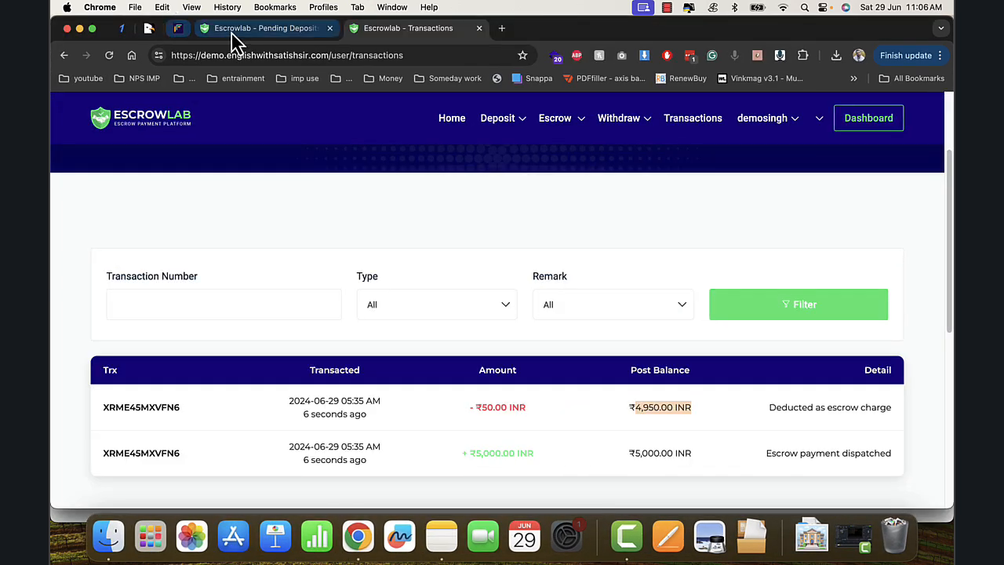
click(233, 31)
click(167, 277)
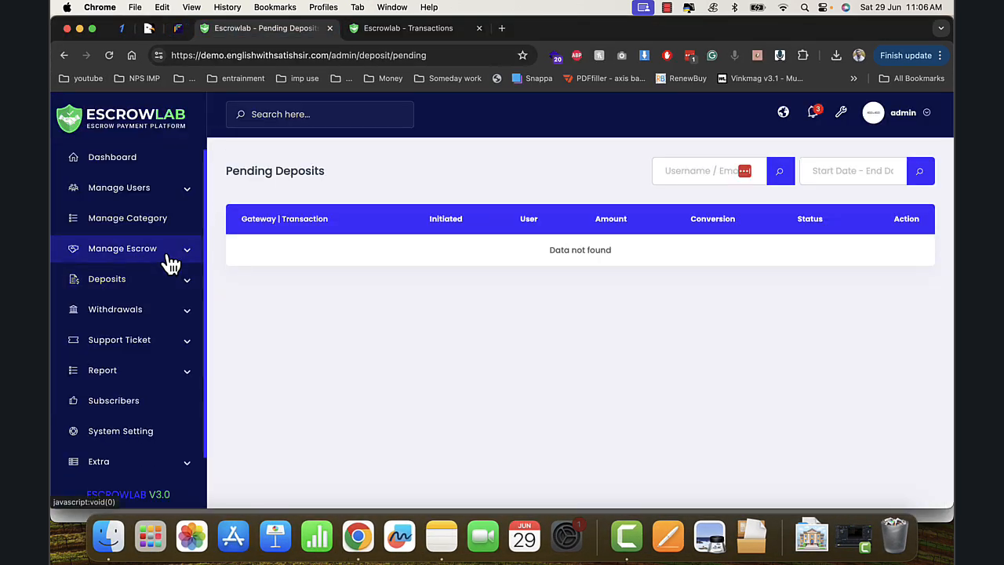
click(168, 256)
click(139, 351)
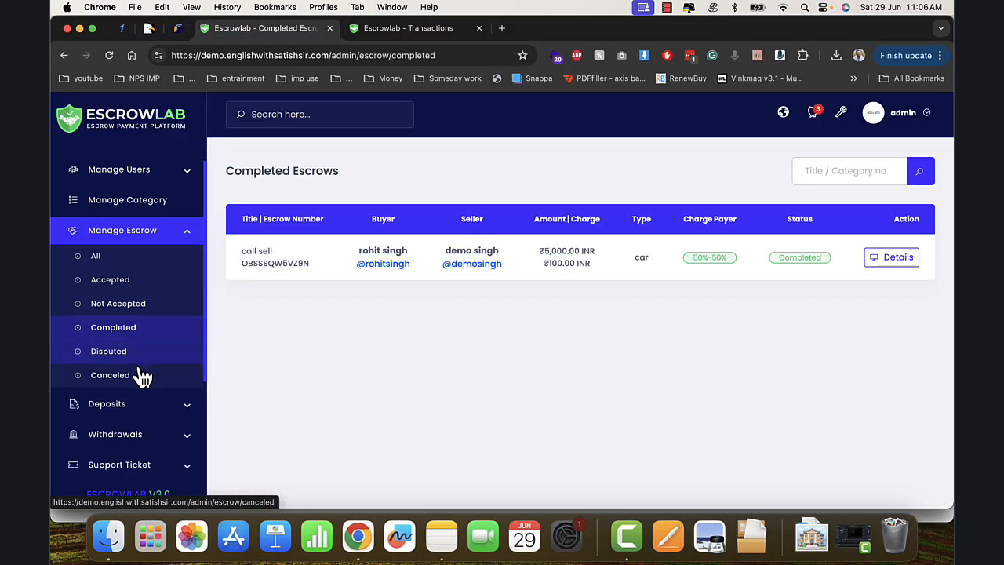
click(139, 354)
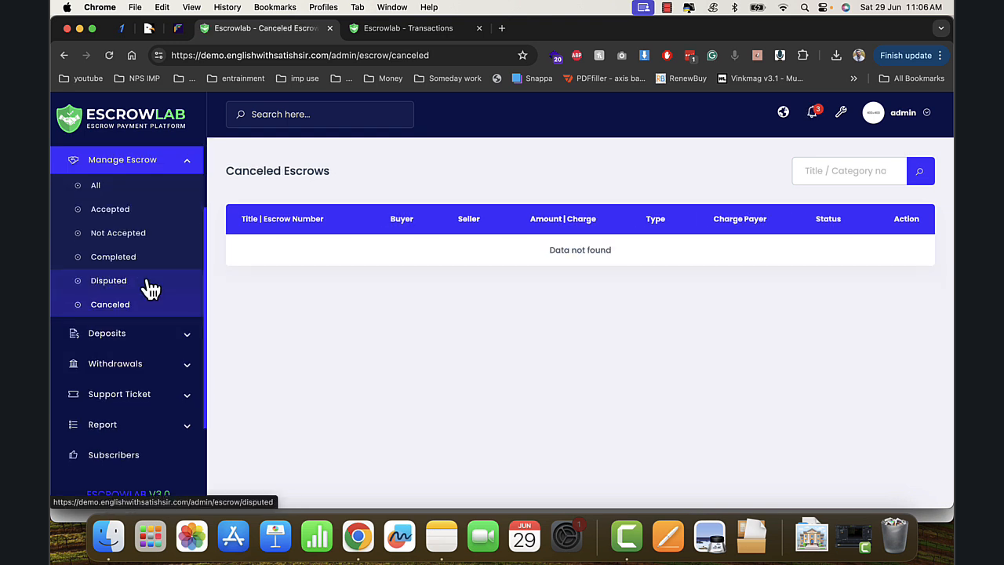
click(147, 281)
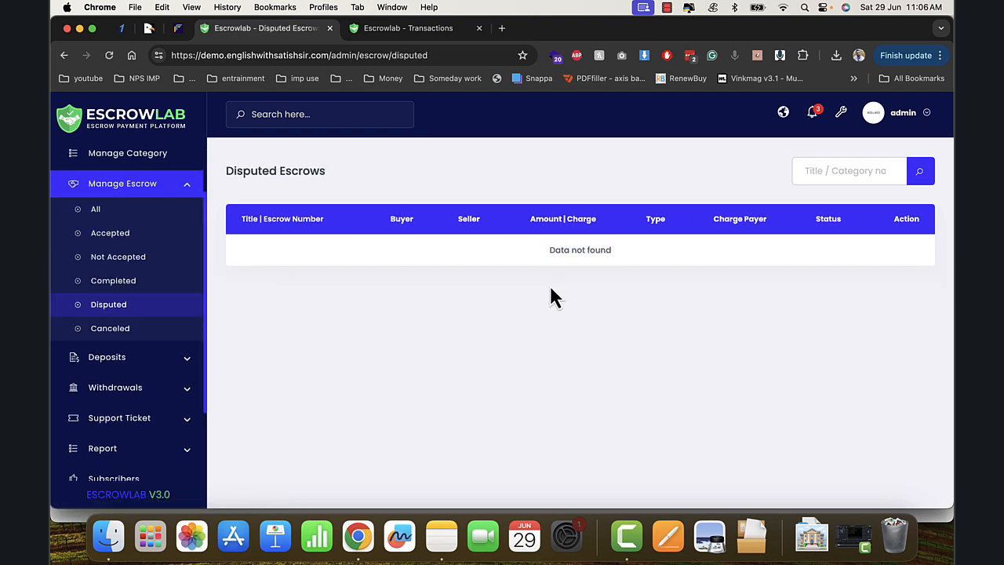